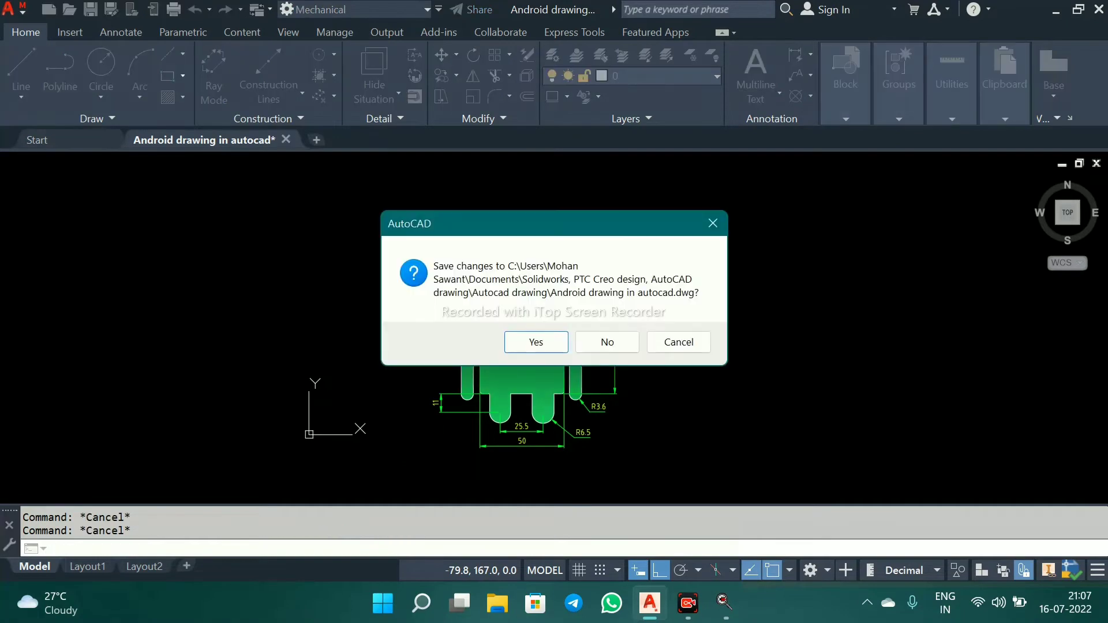
Step: Save the changes to the open Android drawing and create a new blank drawing
{"action": "left_click", "coordinate": [537, 342]}
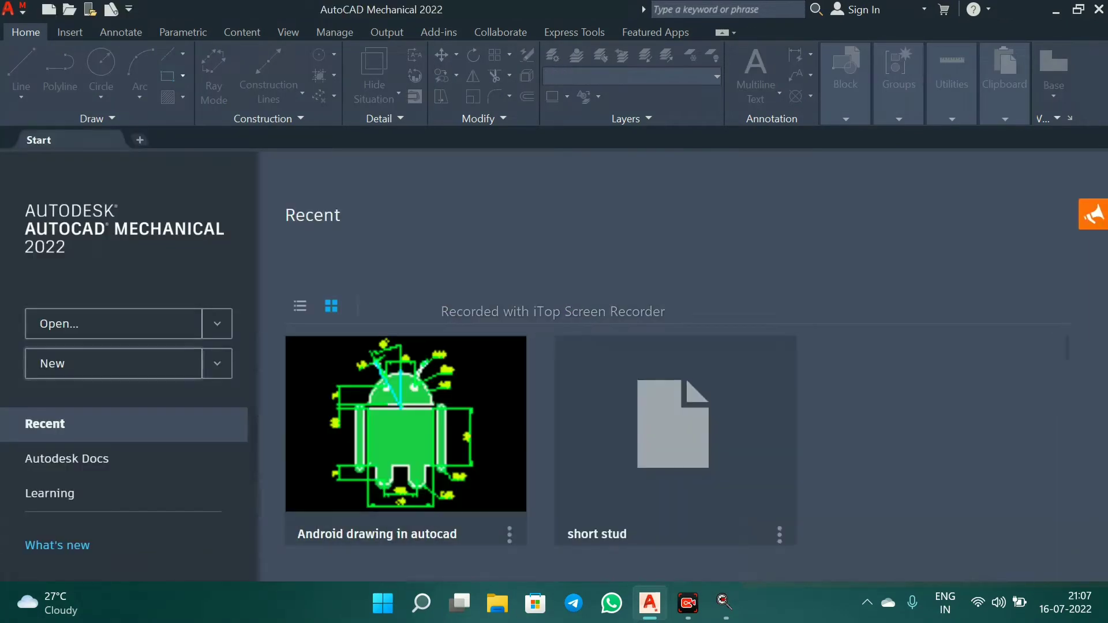
{"action": "left_click", "coordinate": [87, 364]}
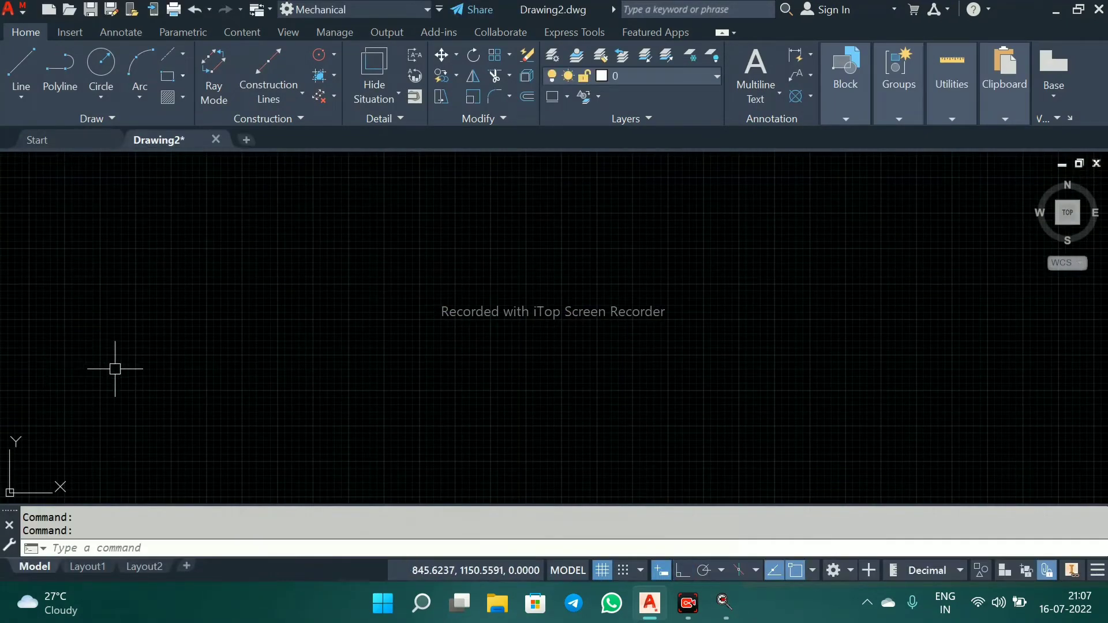
Step: Set the drawing units' length precision to one decimal place (0.0)
{"action": "type", "text": "un"}
{"action": "key", "text": "Return"}
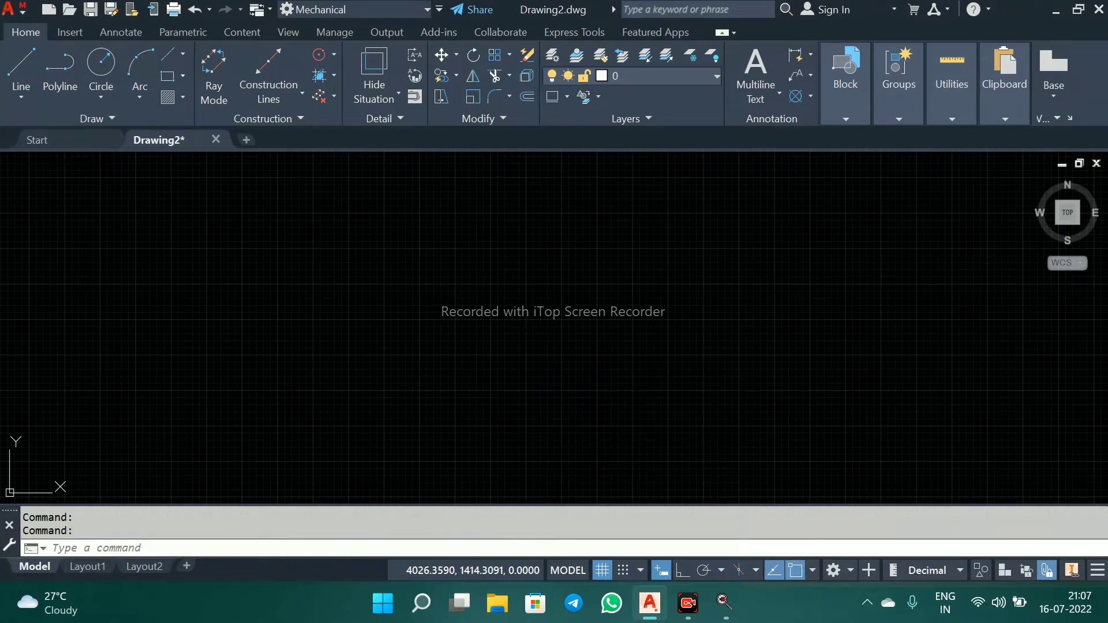
{"action": "left_click", "coordinate": [485, 229]}
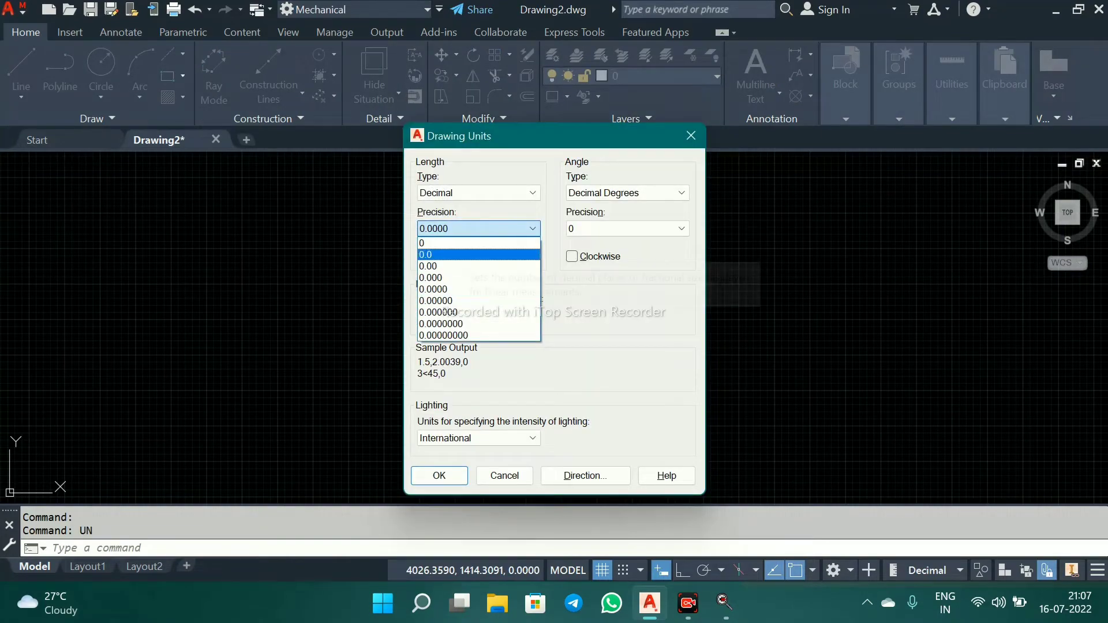
{"action": "left_click", "coordinate": [462, 255]}
{"action": "left_click", "coordinate": [439, 475]}
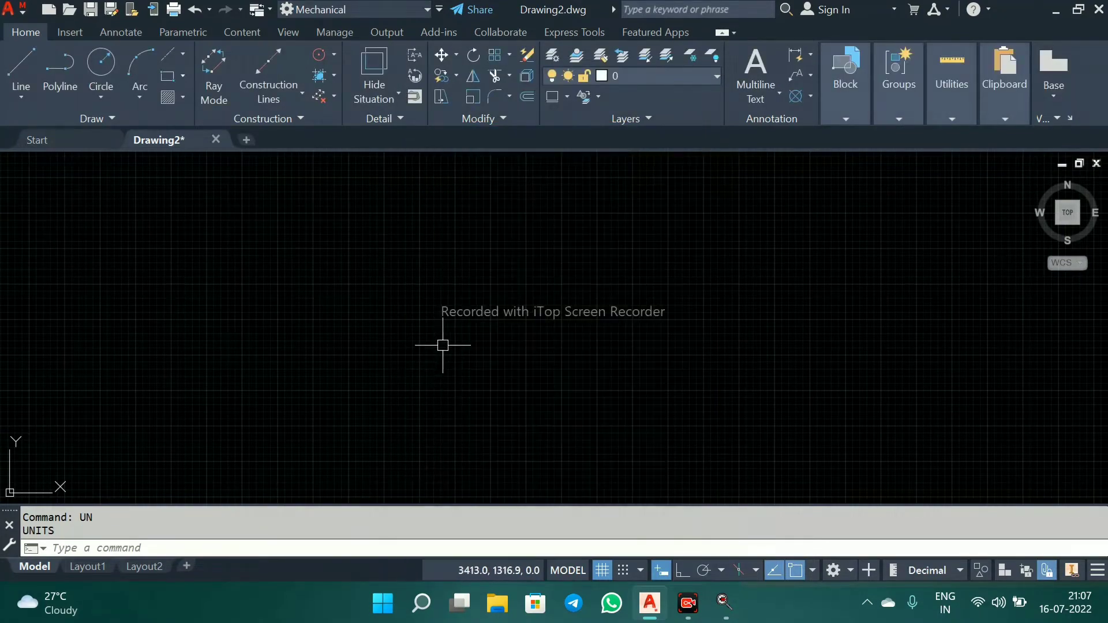
Step: Set the model space limits with lower left corner 0,0 and upper right corner 100,100
{"action": "type", "text": "LIMITS"}
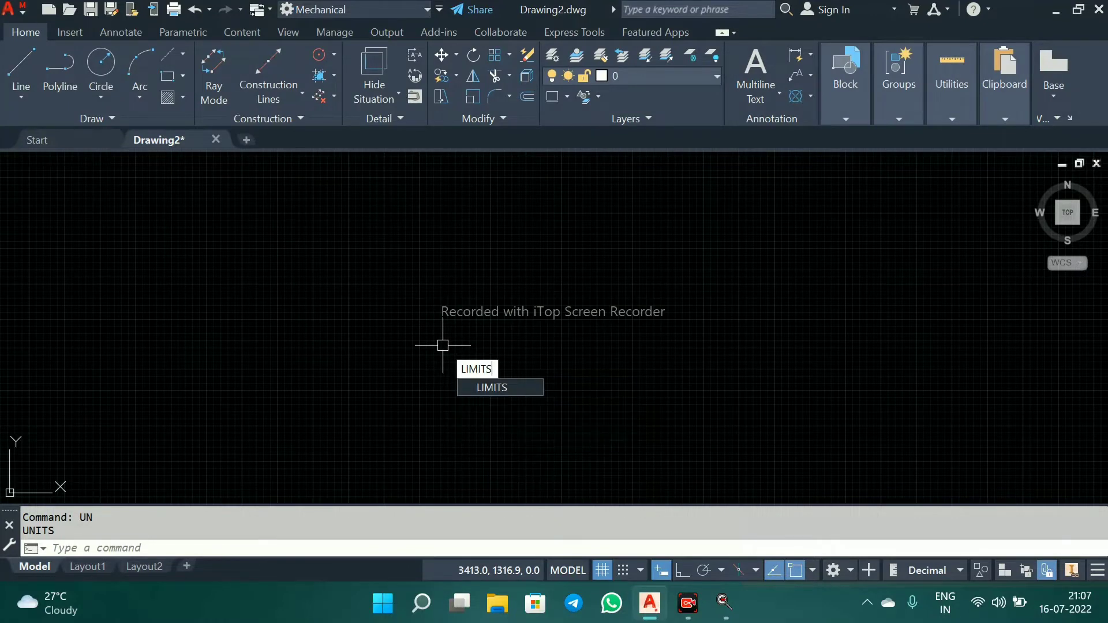
{"action": "key", "text": "Return"}
{"action": "type", "text": "0,0"}
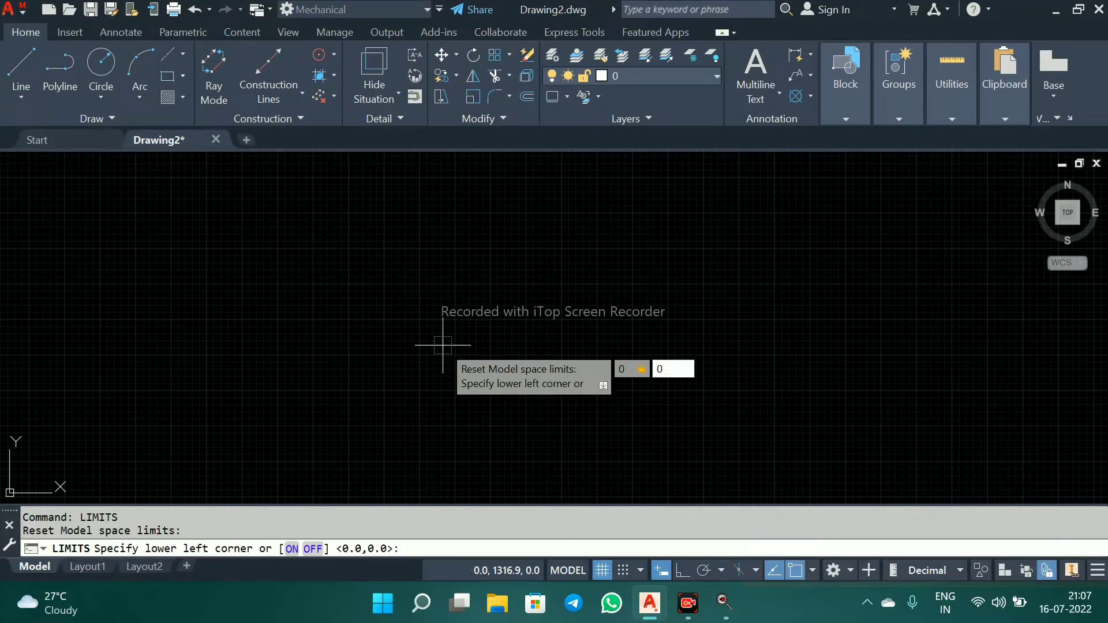
{"action": "key", "text": "Return"}
{"action": "type", "text": "100,100"}
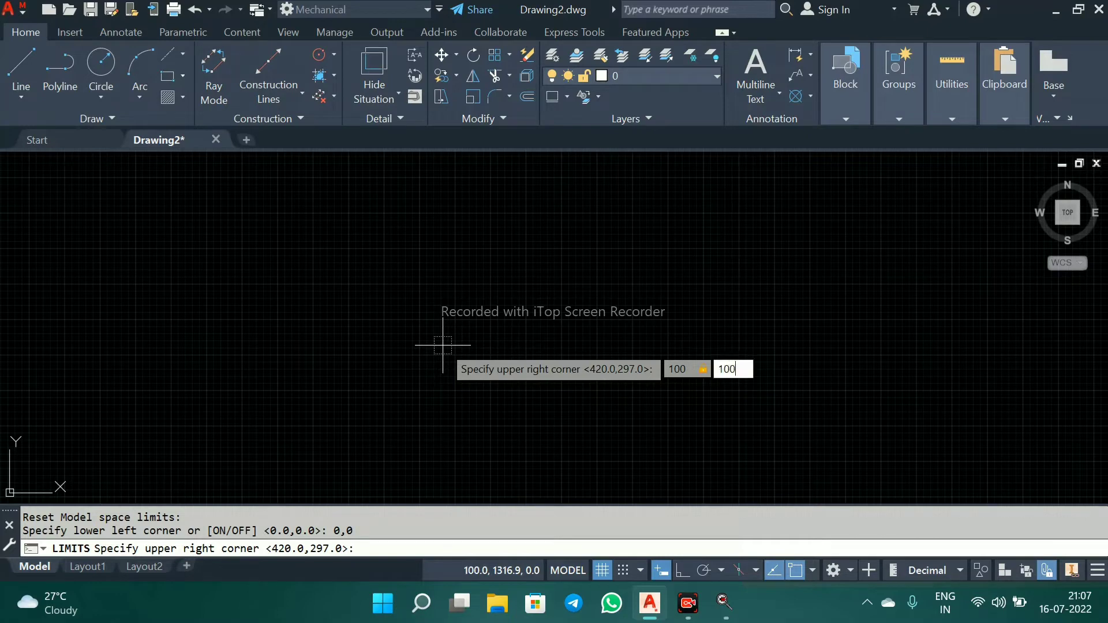
{"action": "key", "text": "Return"}
{"action": "type", "text": "z"}
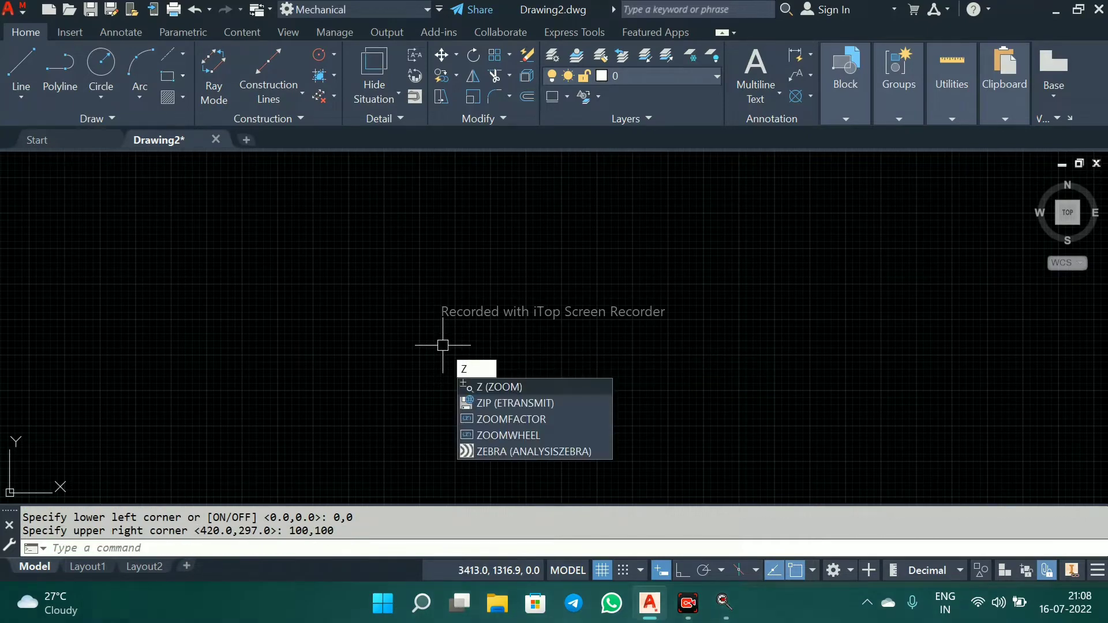
{"action": "key", "text": "BackSpace"}
{"action": "key", "text": "Return"}
{"action": "key", "text": "Return"}
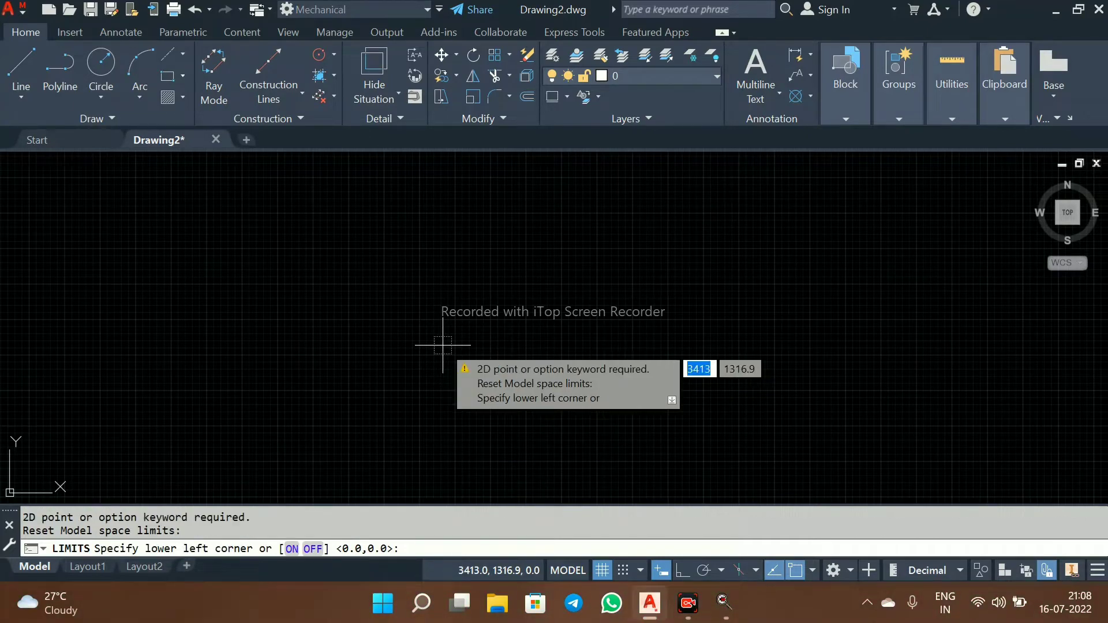
{"action": "key", "text": "Escape"}
Step: Zoom the view with the All option and bring the drawing origin into view
{"action": "type", "text": "z"}
{"action": "key", "text": "Return"}
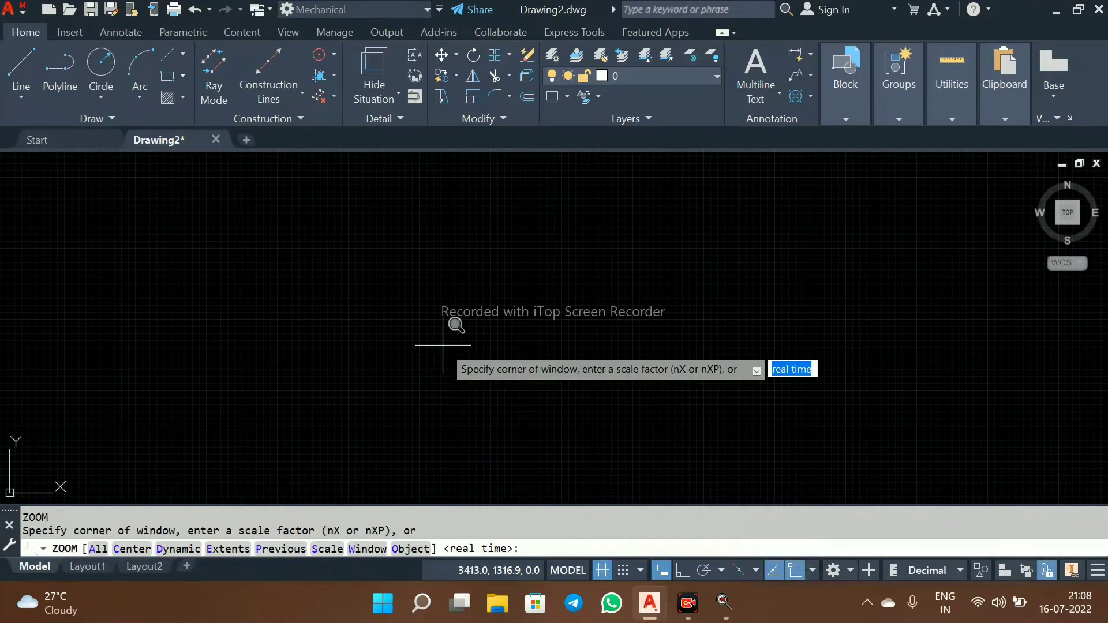
{"action": "type", "text": "a"}
{"action": "key", "text": "Return"}
{"action": "scroll", "coordinate": [443, 345], "scroll_direction": "down", "scroll_amount": 6}
{"action": "middle_click_drag", "start_coordinate": [830, 269], "coordinate": [513, 362]}
{"action": "middle_click_drag", "start_coordinate": [574, 312], "coordinate": [527, 323]}
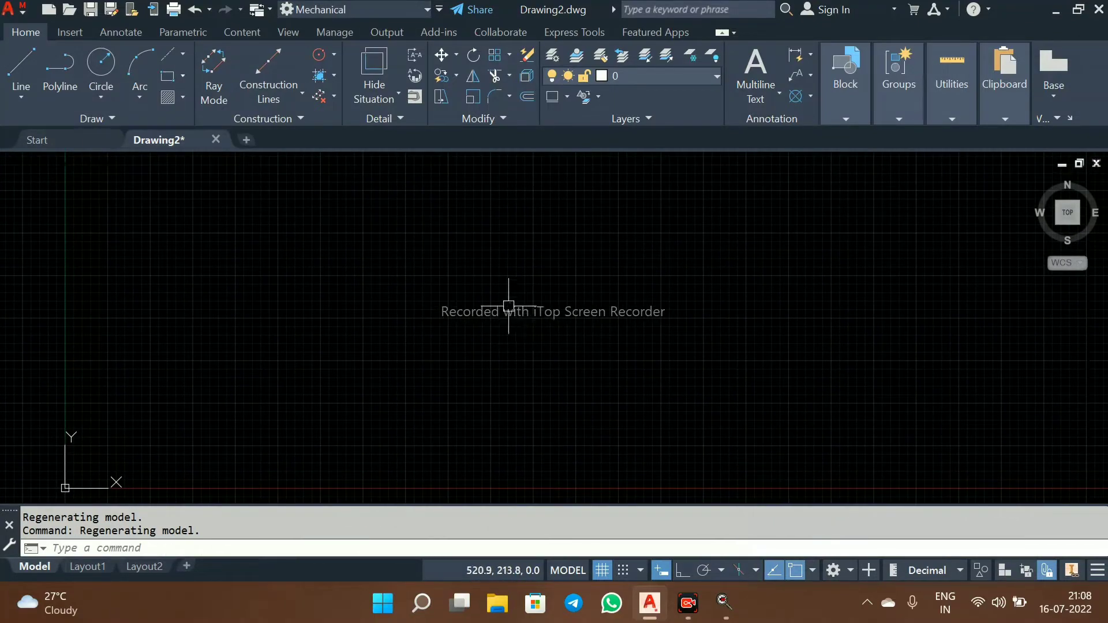
Step: Draw a rectangle 50 long and 46 wide in the empty drawing area, using the Dimensions option
{"action": "type", "text": "rec"}
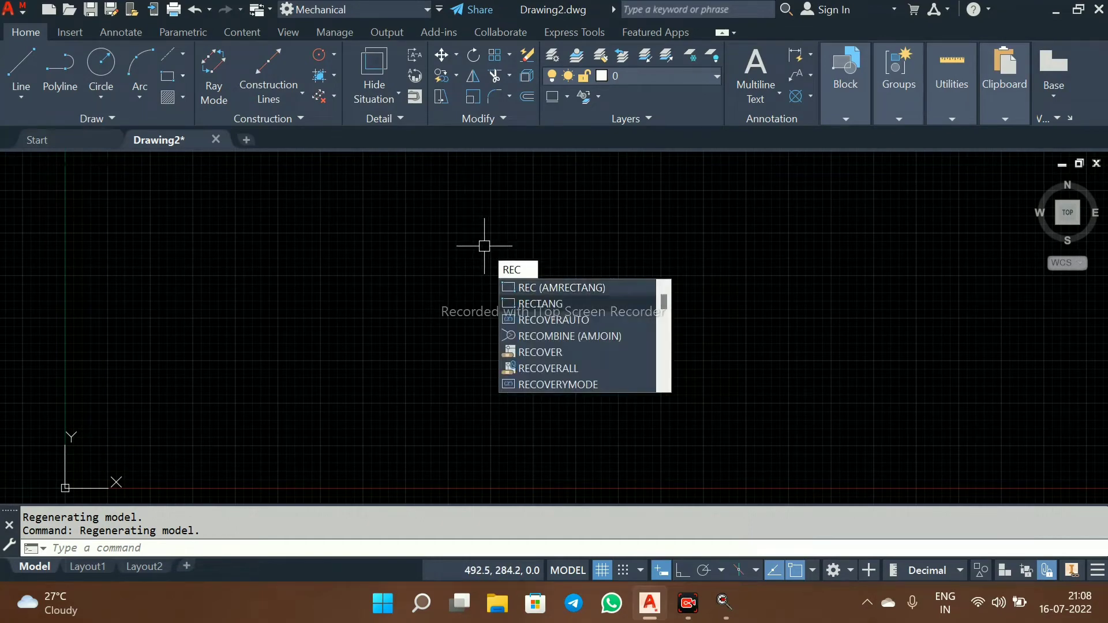
{"action": "key", "text": "Return"}
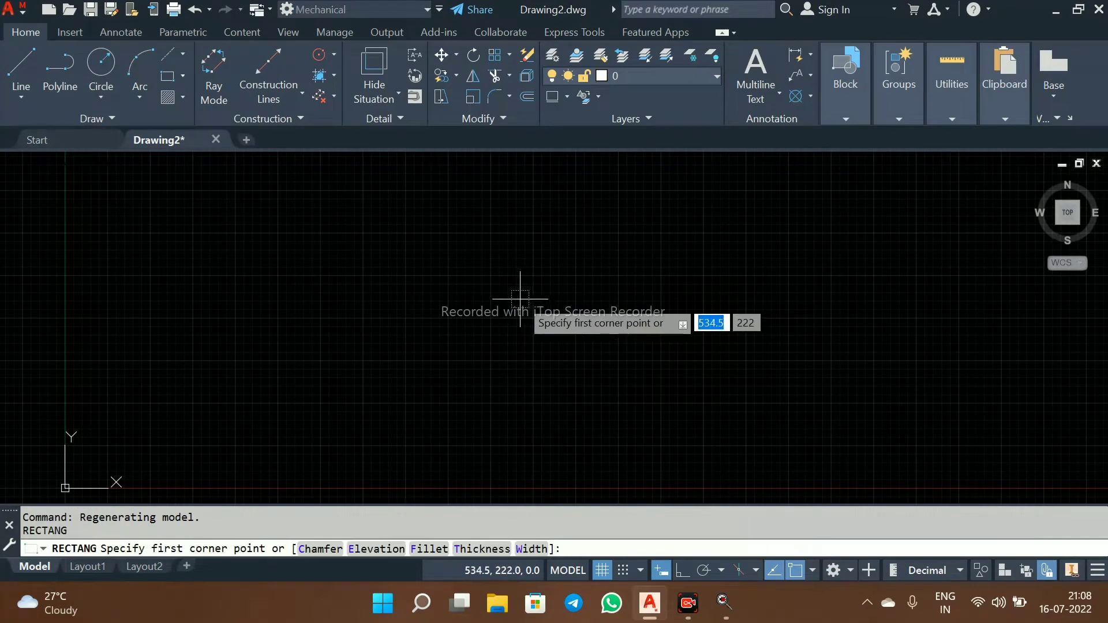
{"action": "left_click", "coordinate": [349, 247]}
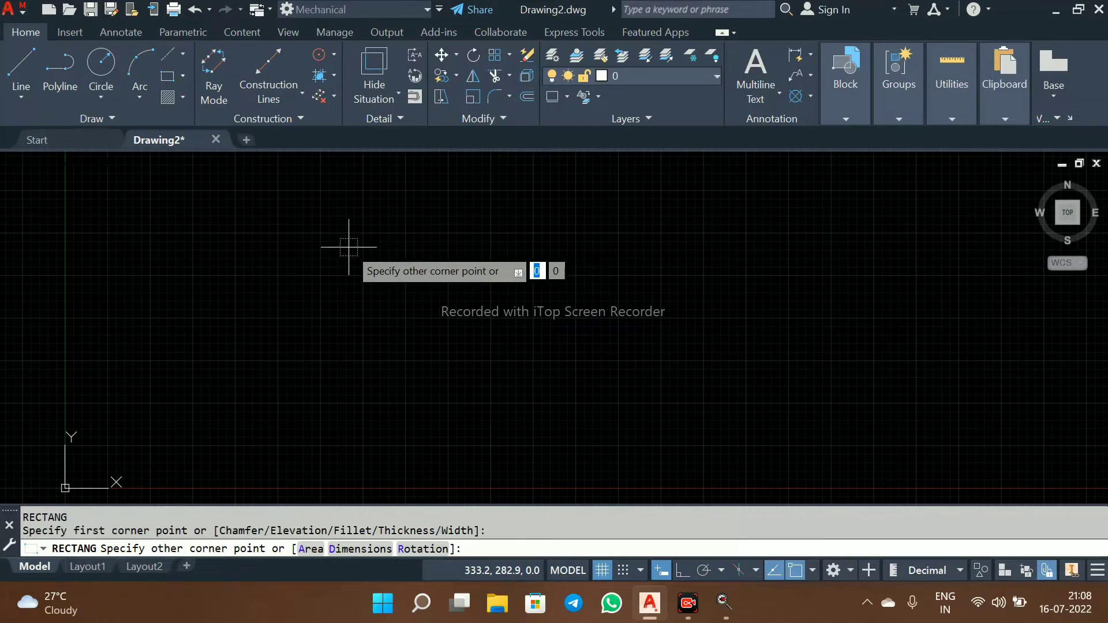
{"action": "type", "text": "d"}
{"action": "key", "text": "Return"}
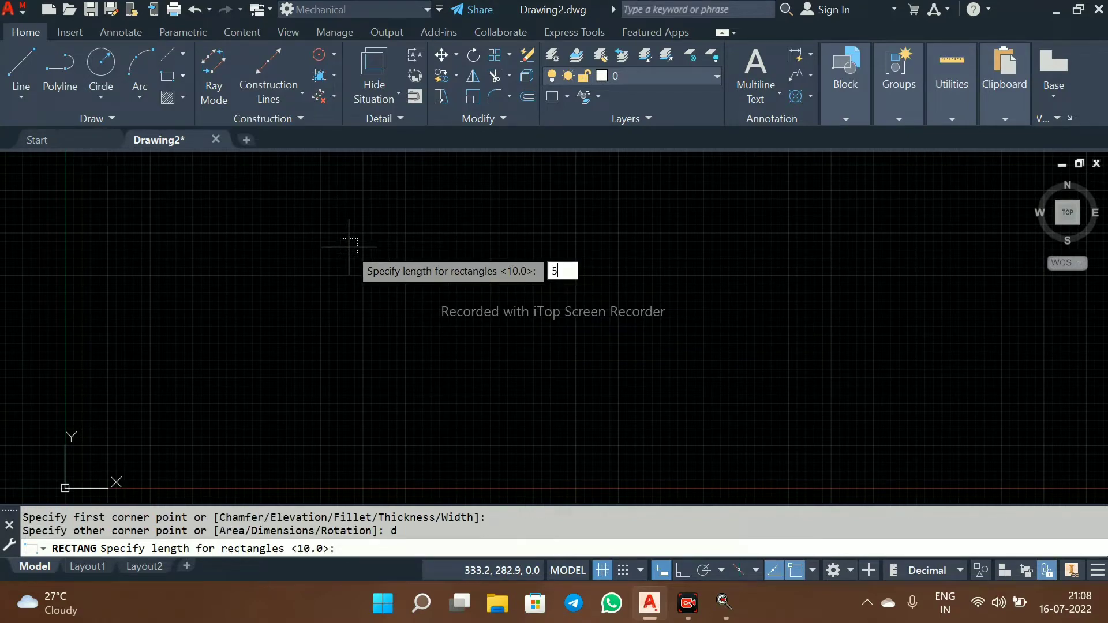
{"action": "key", "text": "Return"}
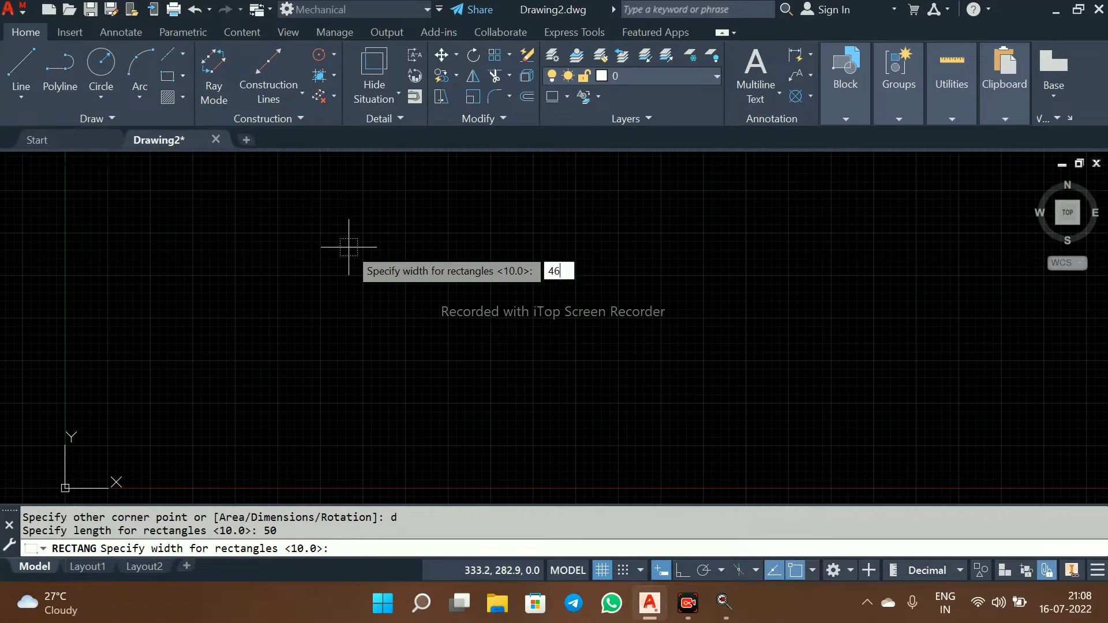
{"action": "type", "text": "46"}
{"action": "key", "text": "Return"}
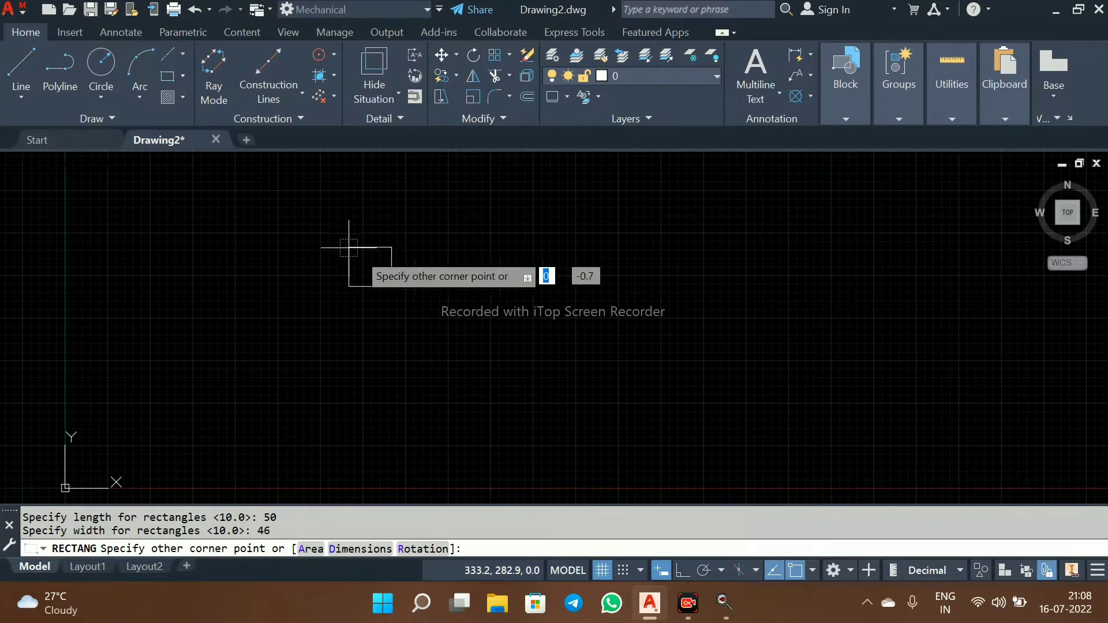
{"action": "left_click", "coordinate": [404, 290]}
Step: Explode the 50 by 46 rectangle into separate lines
{"action": "scroll", "coordinate": [369, 249], "scroll_direction": "up", "scroll_amount": 4}
{"action": "middle_click_drag", "start_coordinate": [370, 248], "coordinate": [404, 338]}
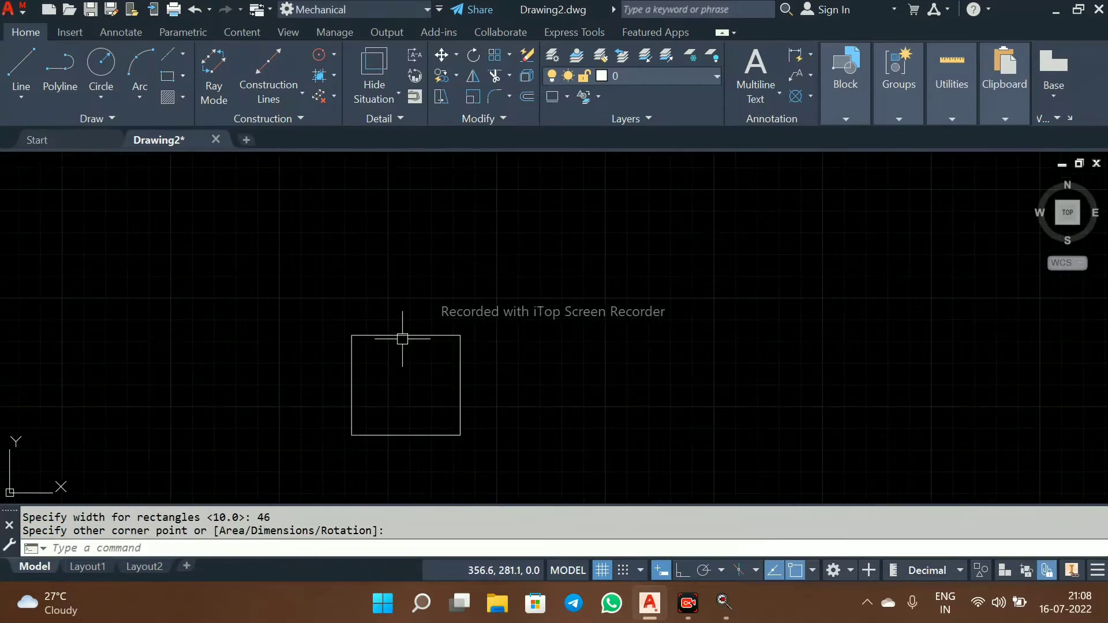
{"action": "middle_click_drag", "start_coordinate": [407, 398], "coordinate": [477, 410]}
{"action": "scroll", "coordinate": [492, 356], "scroll_direction": "up", "scroll_amount": 2}
{"action": "scroll", "coordinate": [492, 329], "scroll_direction": "down", "scroll_amount": 2}
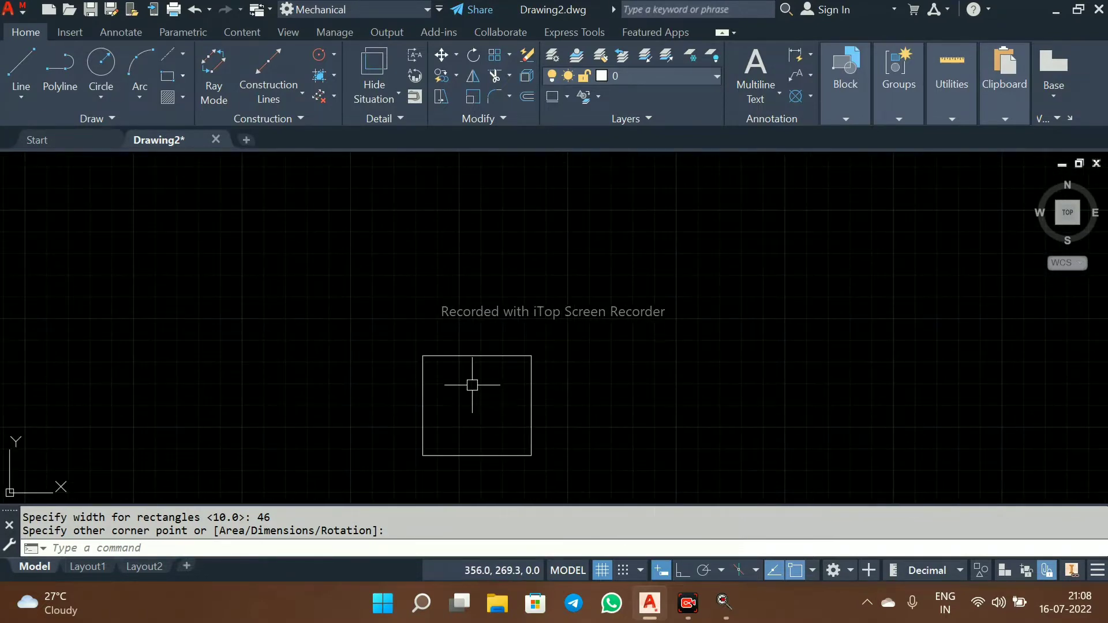
{"action": "left_click", "coordinate": [484, 357]}
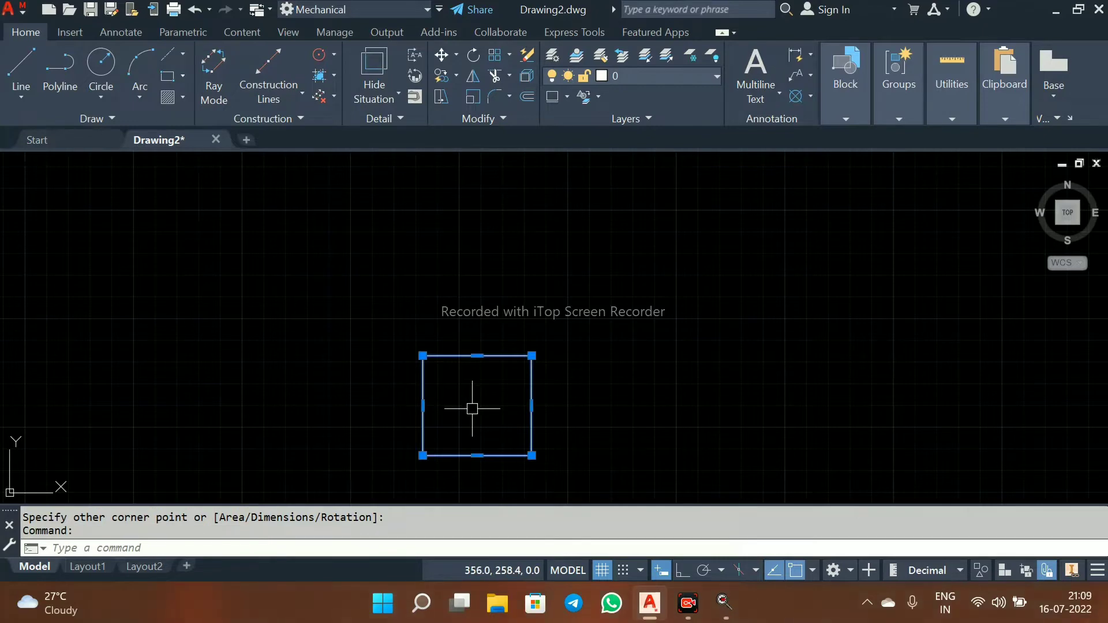
{"action": "key", "text": "Escape"}
{"action": "middle_click_drag", "start_coordinate": [472, 409], "coordinate": [467, 360]}
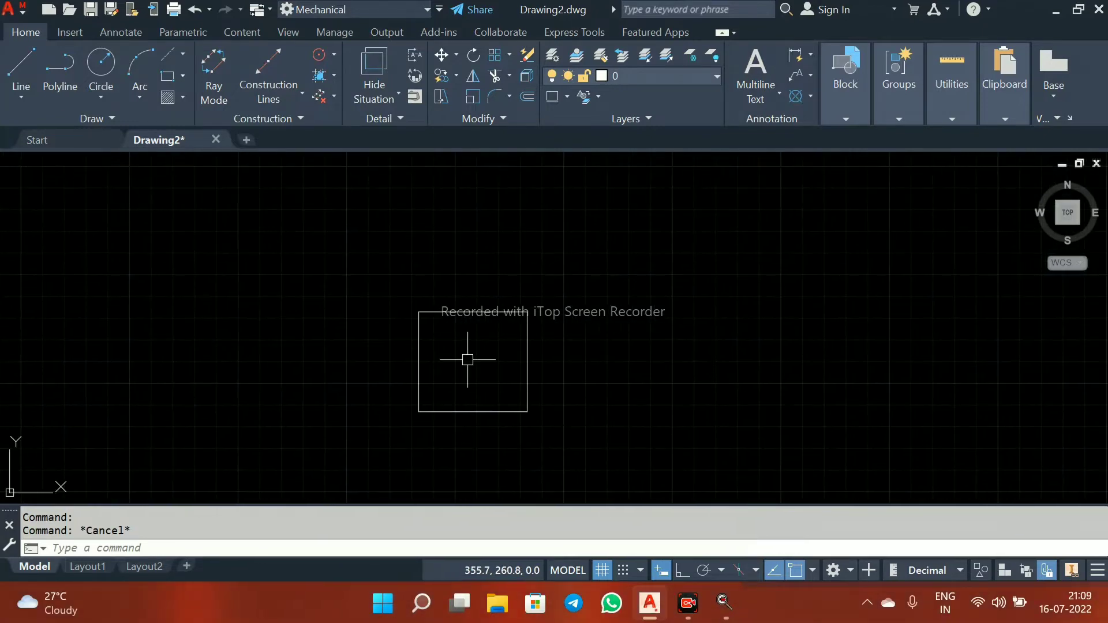
{"action": "left_click", "coordinate": [438, 313]}
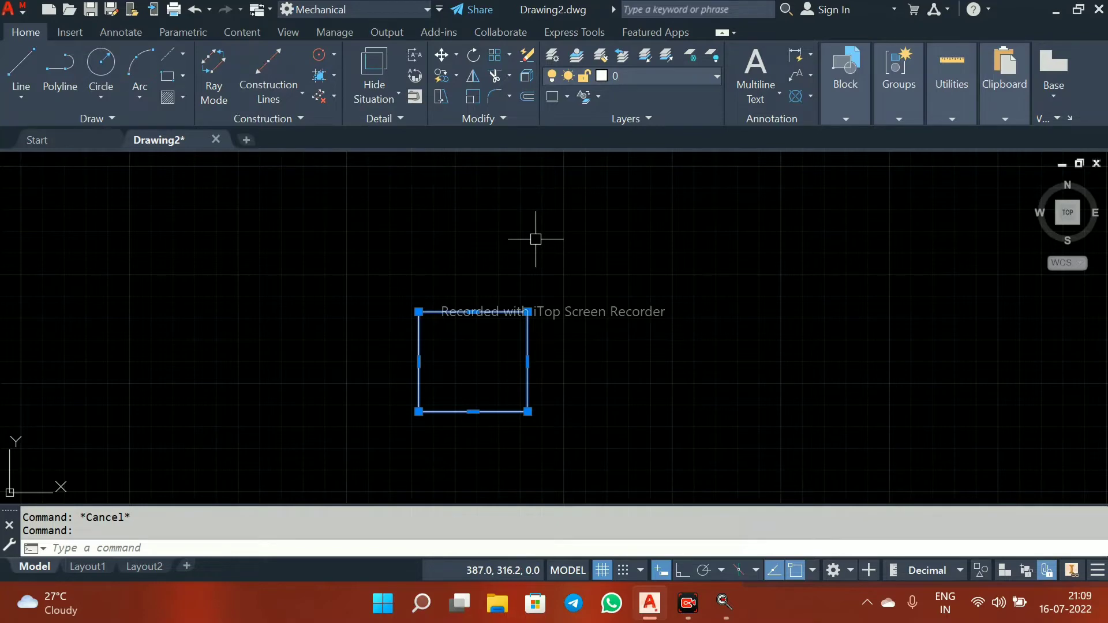
{"action": "type", "text": "explode"}
{"action": "key", "text": "Return"}
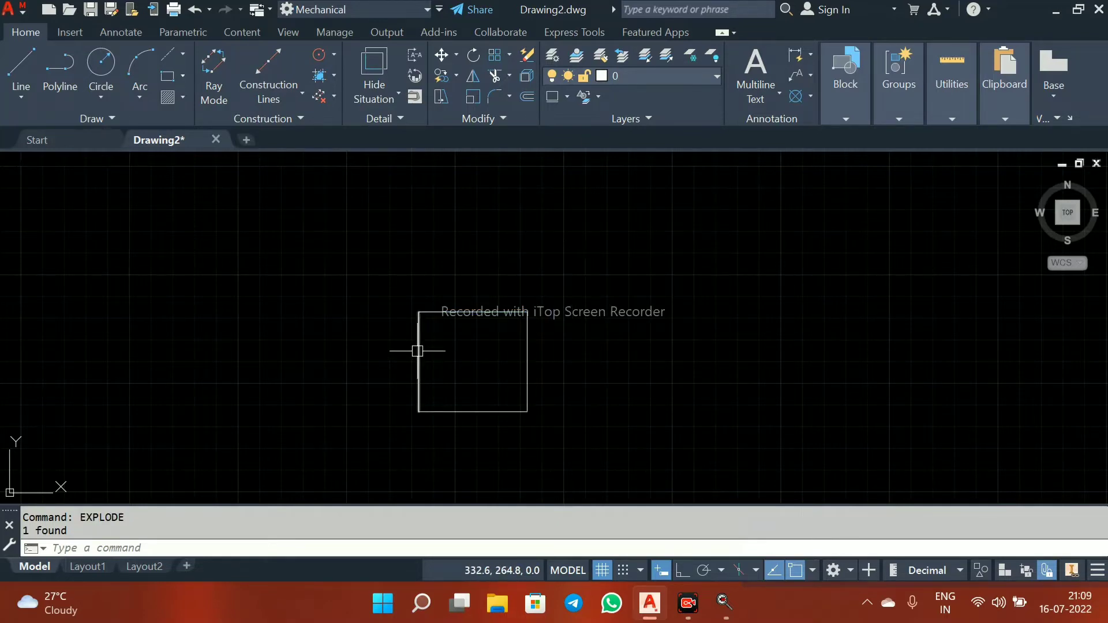
Step: Offset the rectangle's left and right sides outward by 4.3
{"action": "type", "text": "off"}
{"action": "key", "text": "Return"}
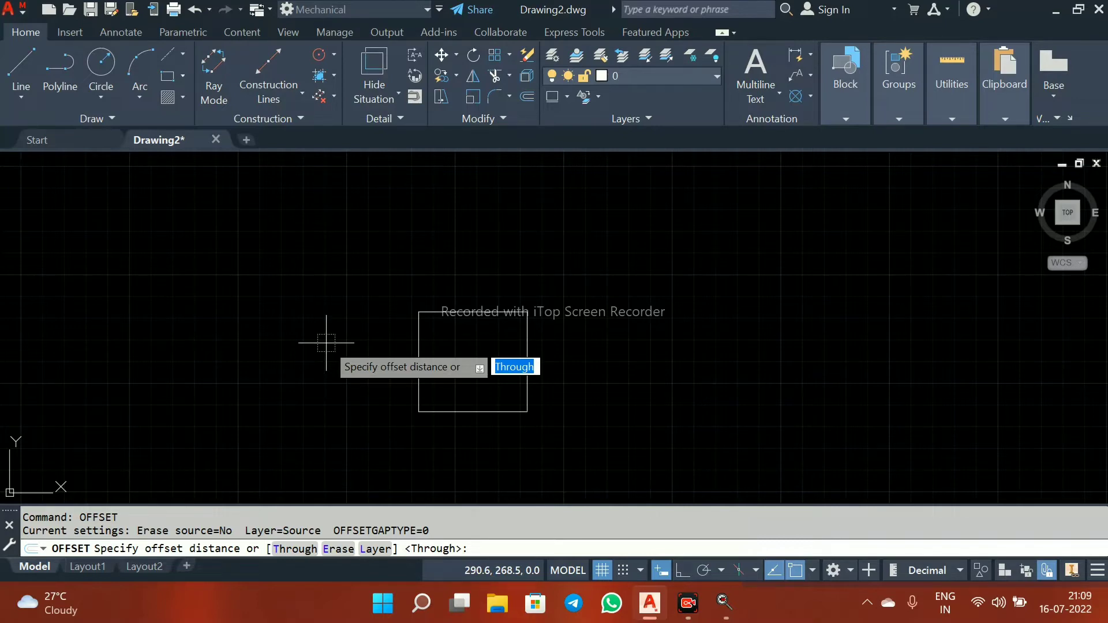
{"action": "type", "text": "4."}
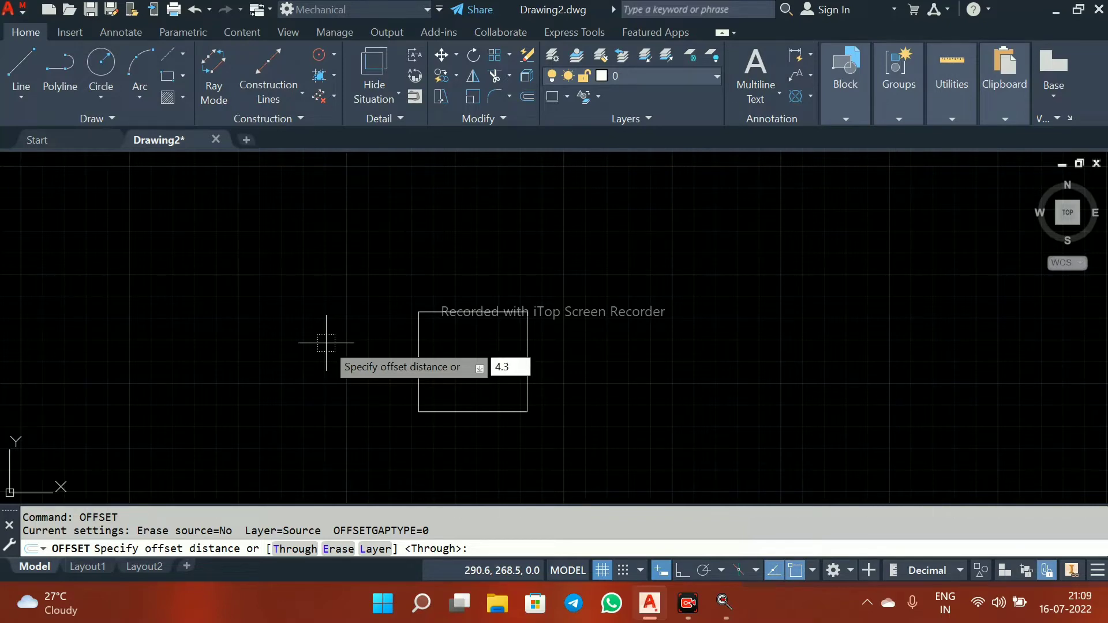
{"action": "type", "text": "3"}
{"action": "key", "text": "Return"}
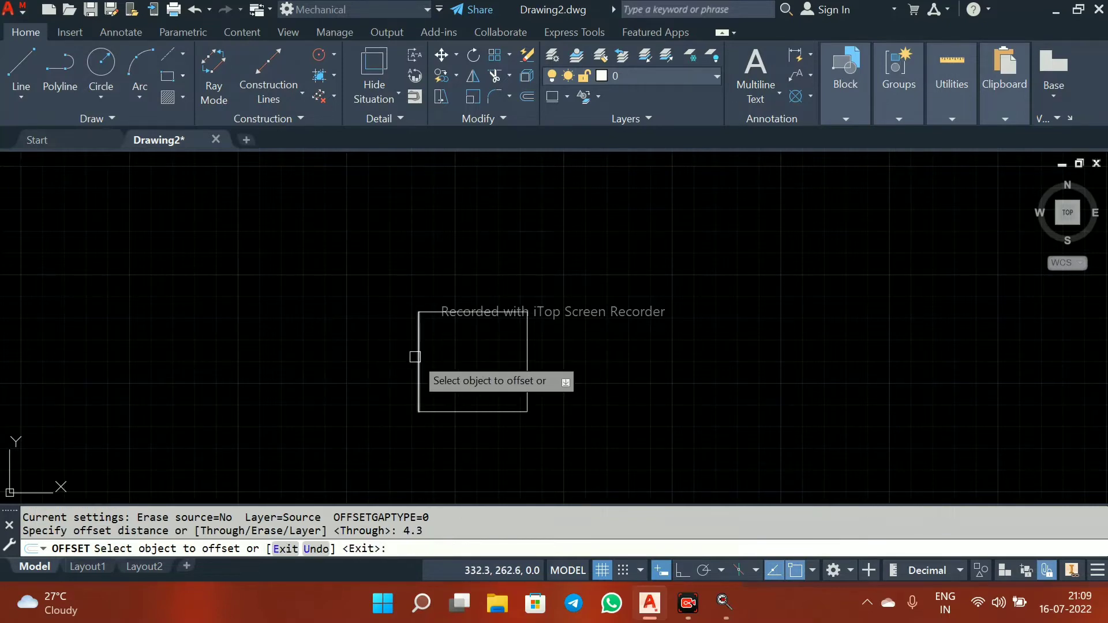
{"action": "left_click", "coordinate": [418, 358]}
{"action": "left_click", "coordinate": [396, 365]}
{"action": "scroll", "coordinate": [433, 352], "scroll_direction": "up", "scroll_amount": 2}
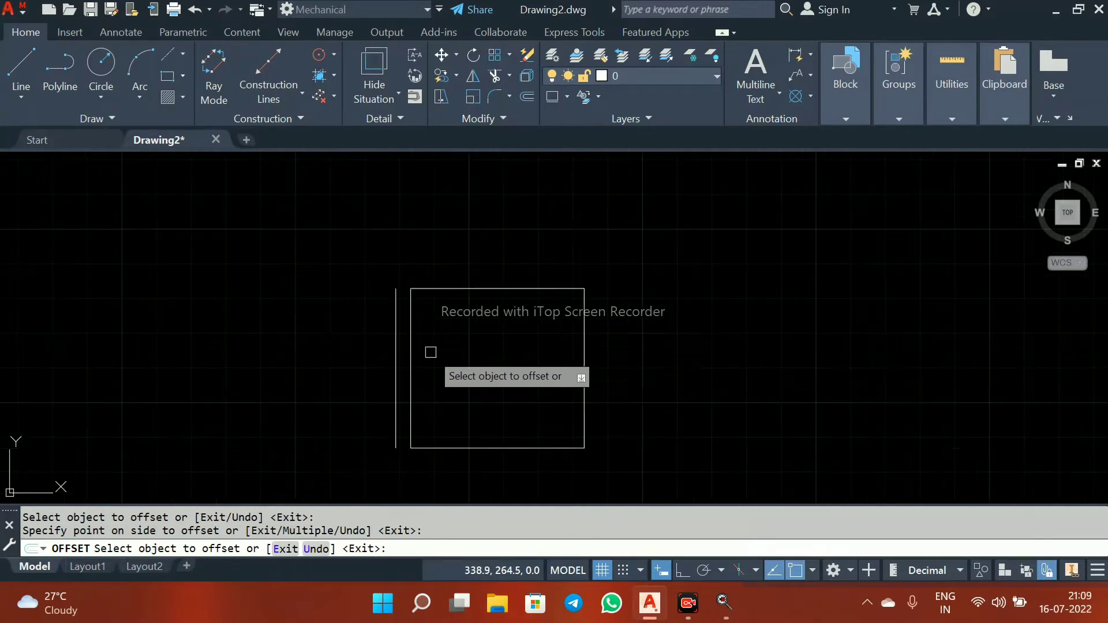
{"action": "left_click", "coordinate": [583, 351]}
{"action": "left_click", "coordinate": [618, 350]}
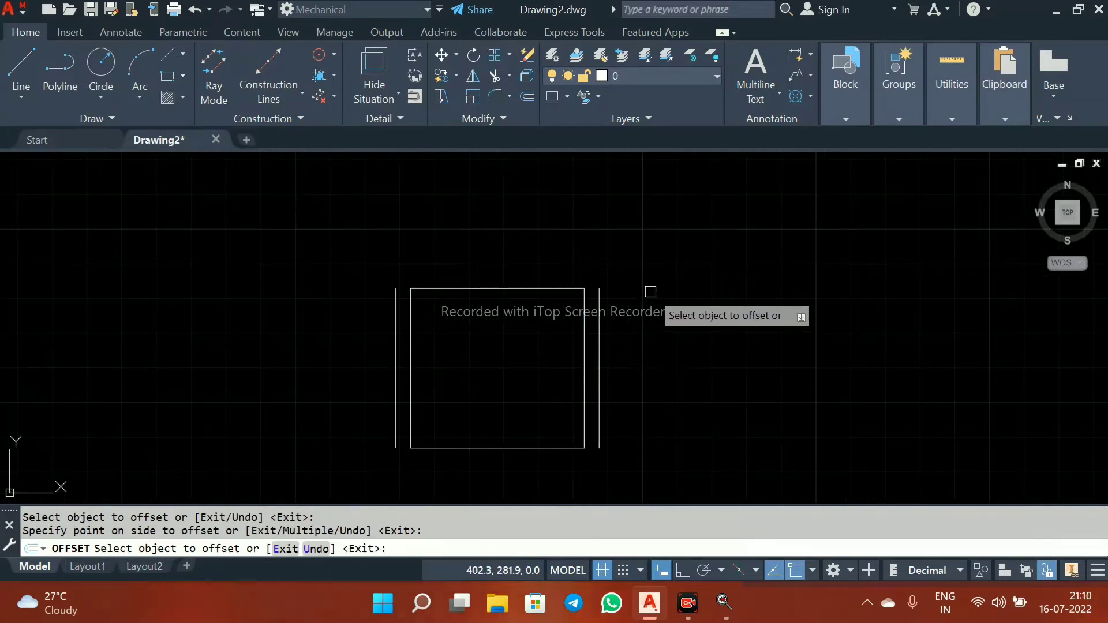
{"action": "right_click", "coordinate": [649, 294]}
{"action": "left_click", "coordinate": [682, 306]}
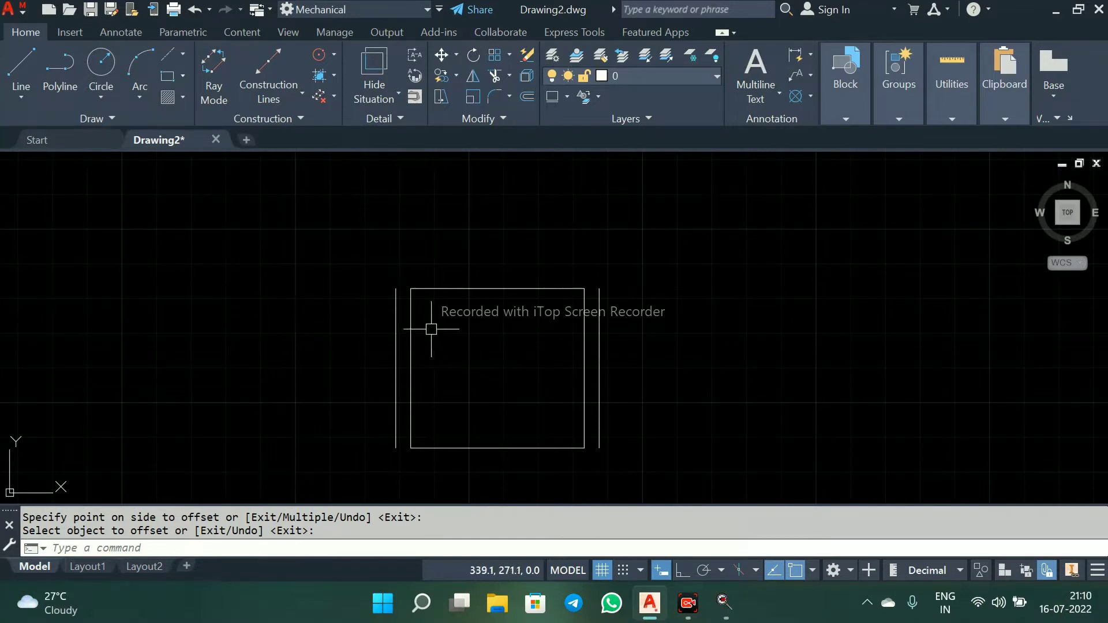
Step: Draw a 3.6 long horizontal line leftward from the upper end of the left offset line, and turn on ortho mode
{"action": "type", "text": "i"}
{"action": "key", "text": "BackSpace"}
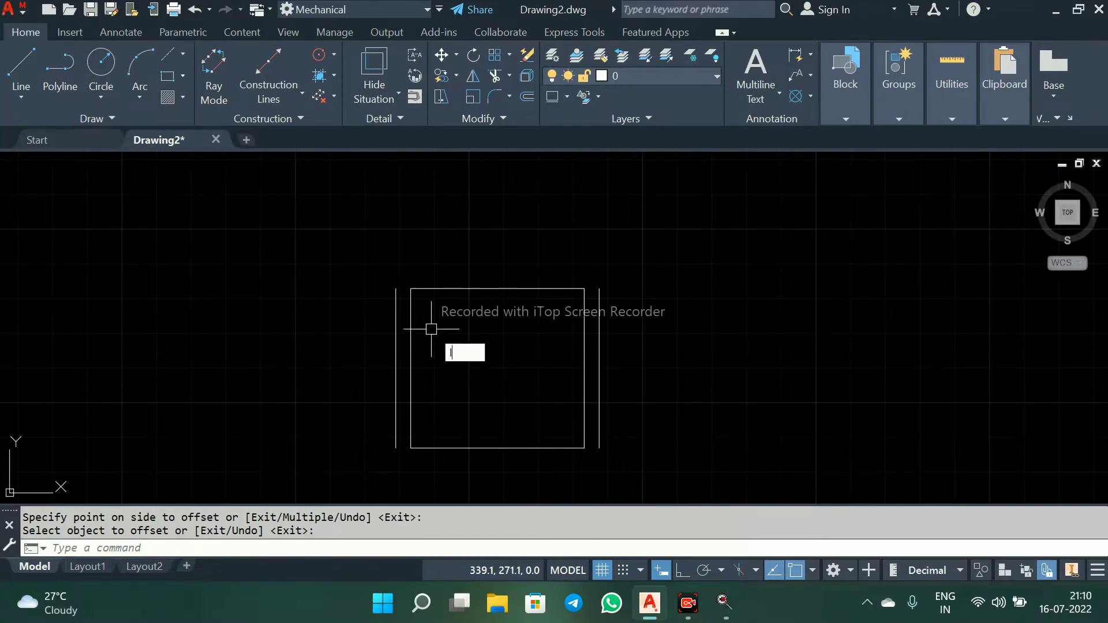
{"action": "type", "text": "l"}
{"action": "key", "text": "Return"}
{"action": "left_click", "coordinate": [396, 288]}
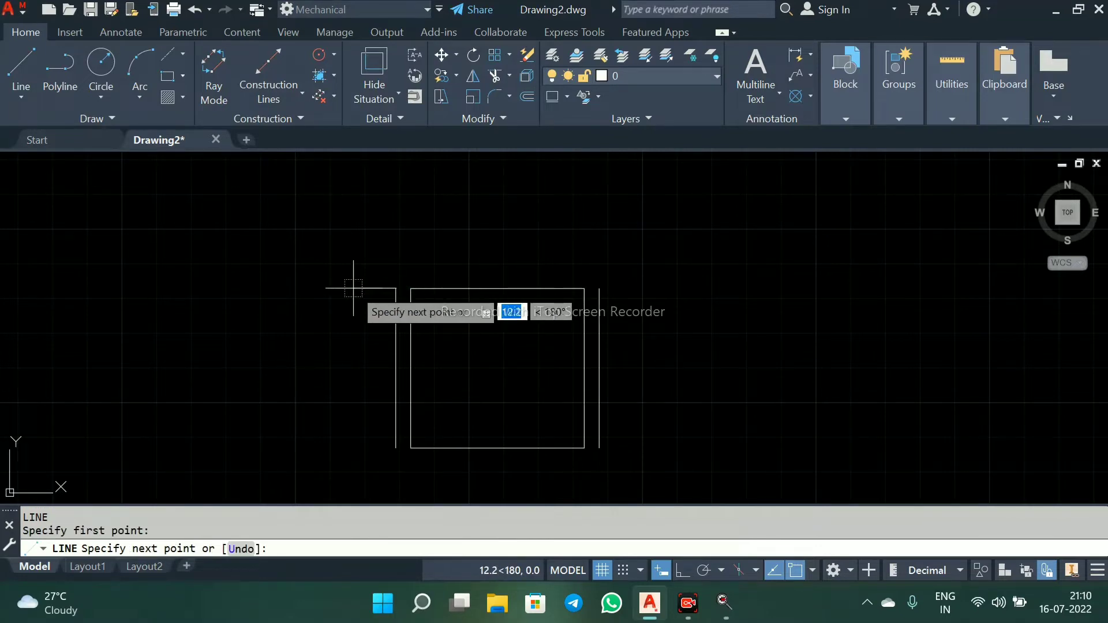
{"action": "key", "text": "Return"}
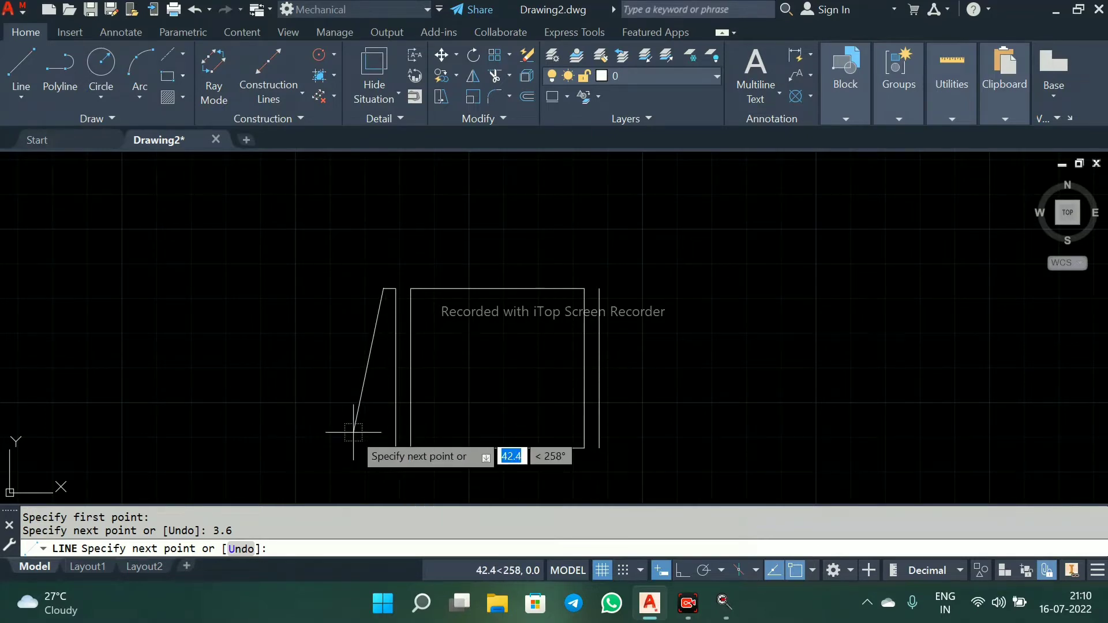
{"action": "key", "text": "F8"}
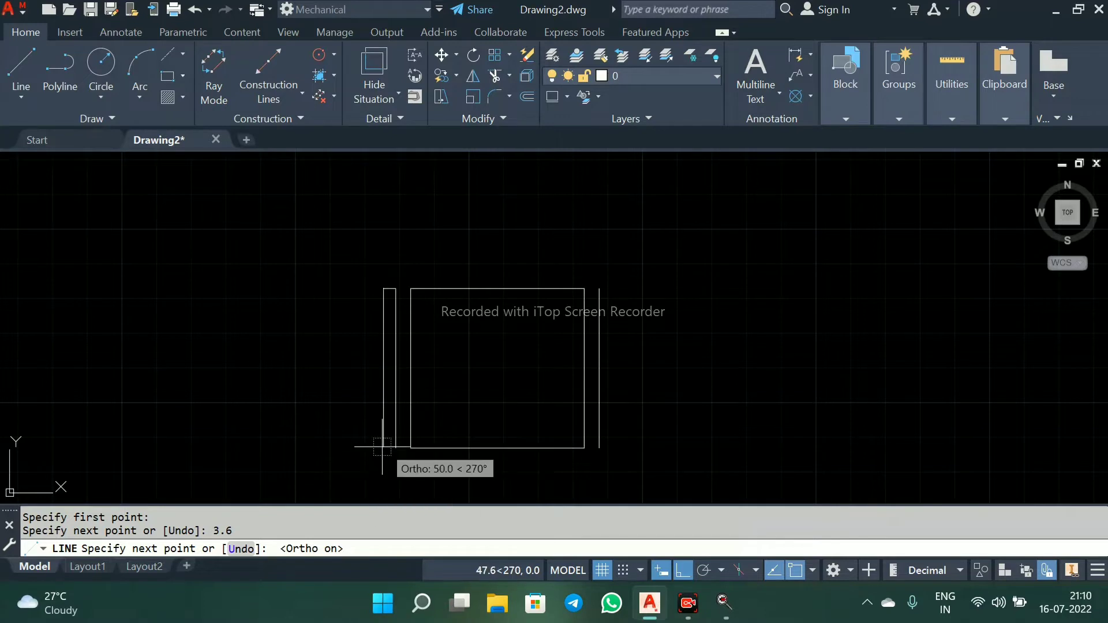
{"action": "key", "text": "Escape"}
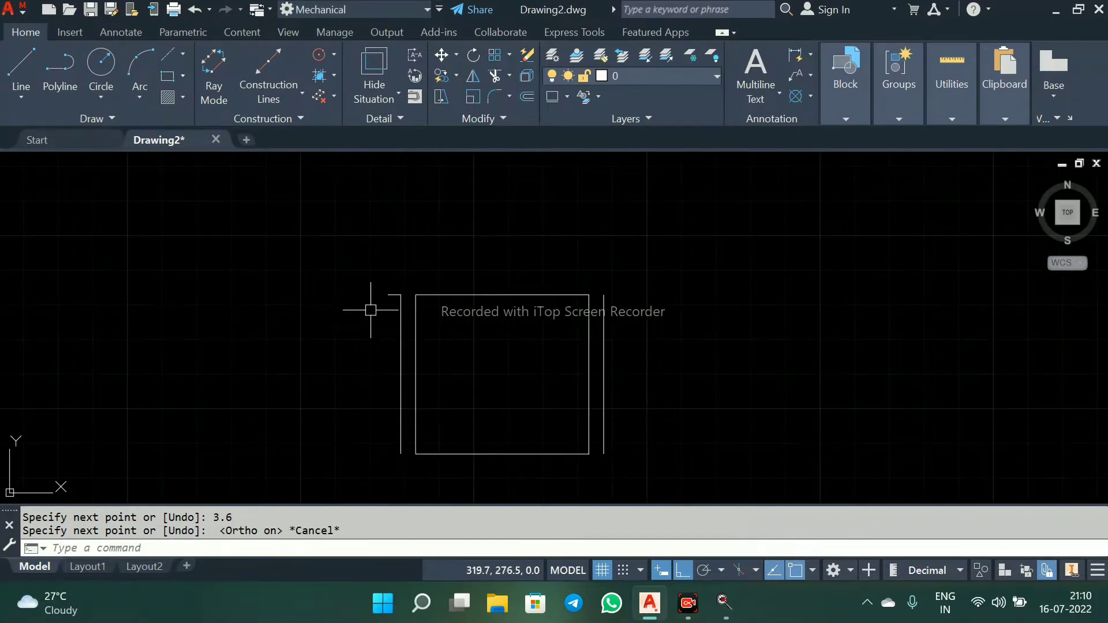
Step: Erase the short horizontal line at the upper end of the left offset line
{"action": "key", "text": "Return"}
{"action": "scroll", "coordinate": [379, 310], "scroll_direction": "up", "scroll_amount": 4}
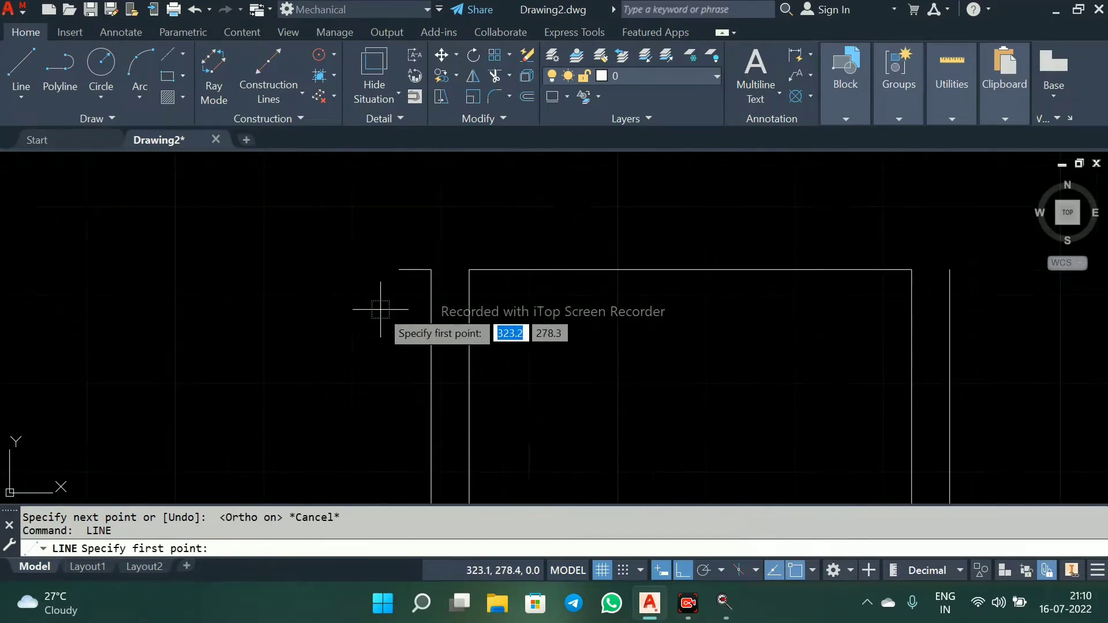
{"action": "key", "text": "Escape"}
{"action": "left_click", "coordinate": [408, 268]}
{"action": "key", "text": "Delete"}
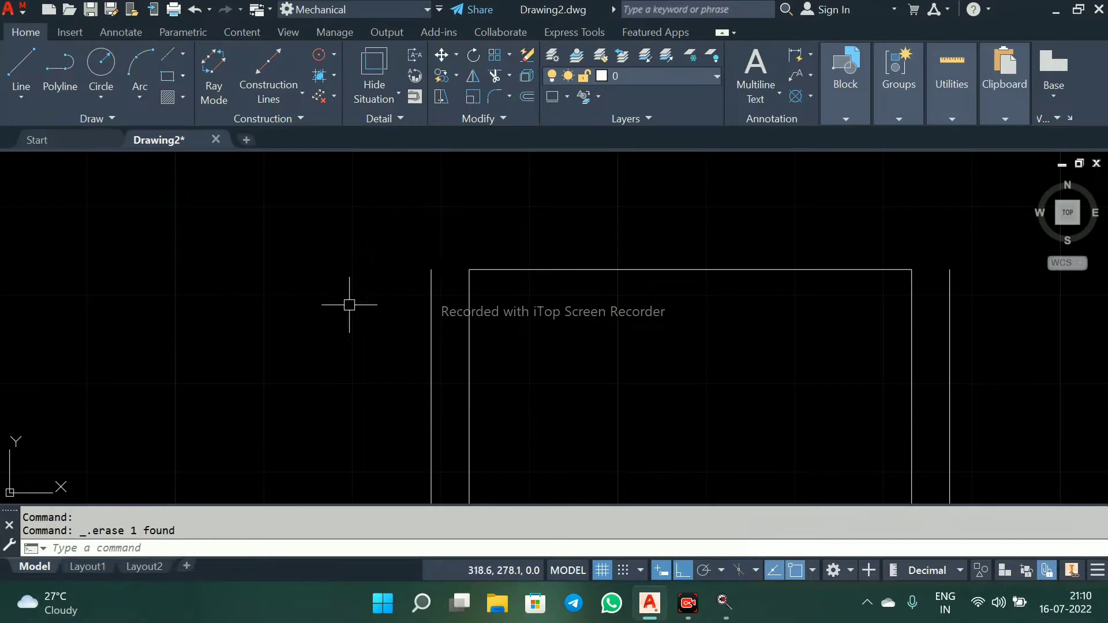
{"action": "type", "text": "L"}
{"action": "key", "text": "Return"}
{"action": "left_click", "coordinate": [431, 269]}
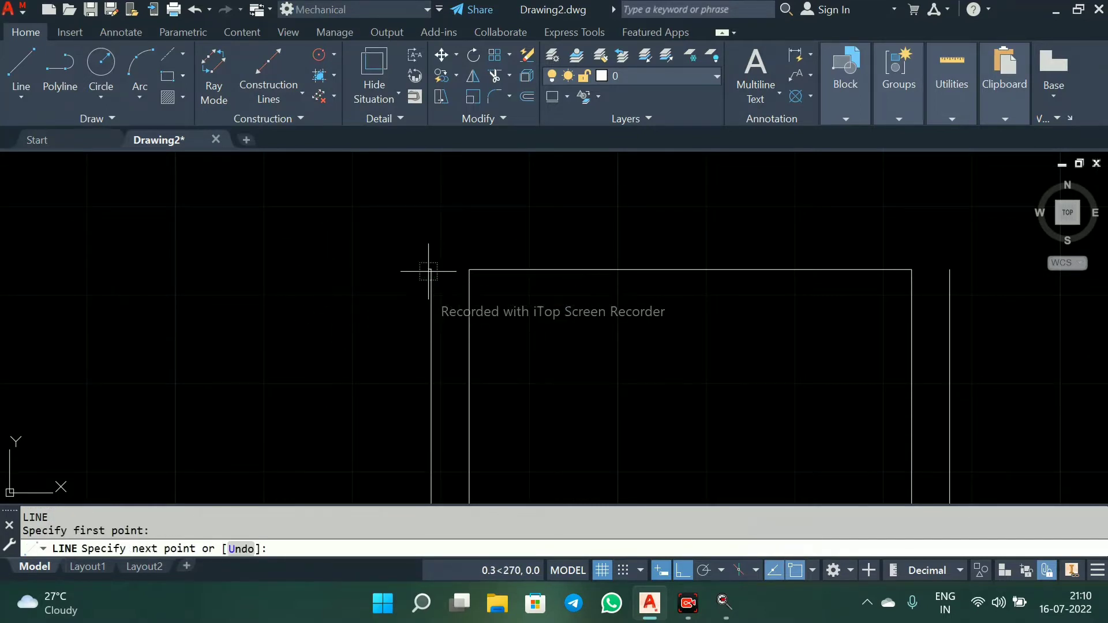
{"action": "type", "text": "3."}
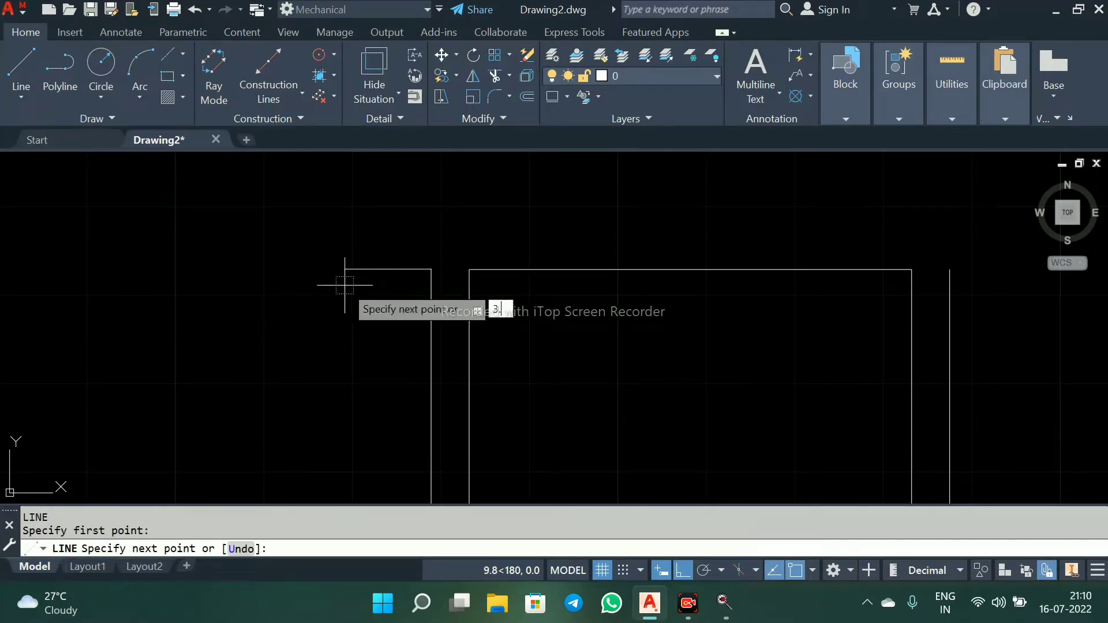
{"action": "type", "text": "6+"}
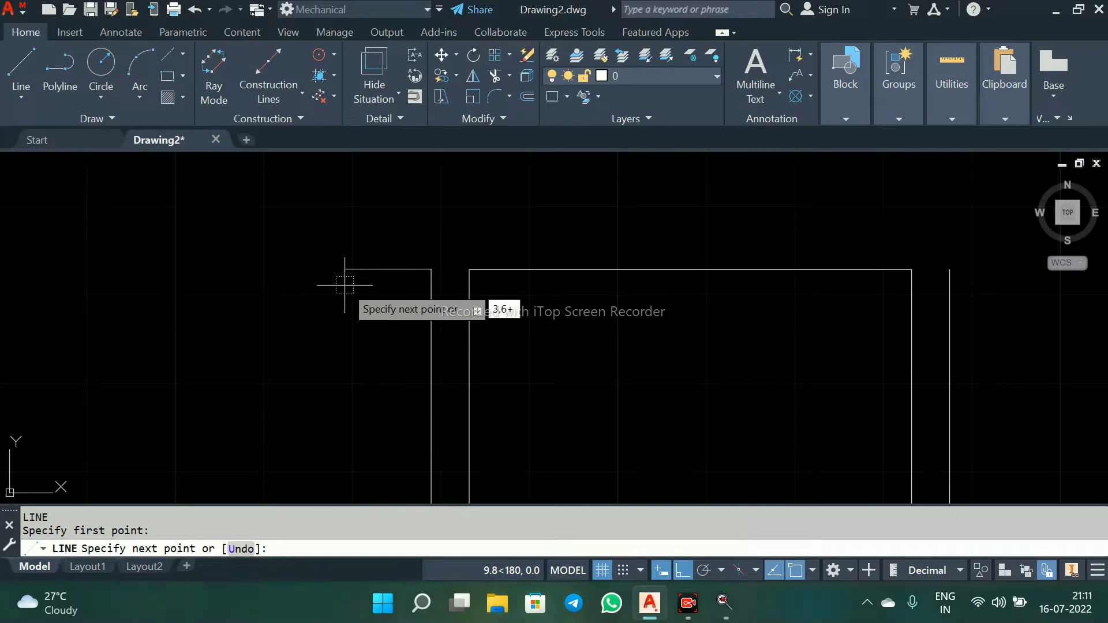
{"action": "key", "text": "Escape"}
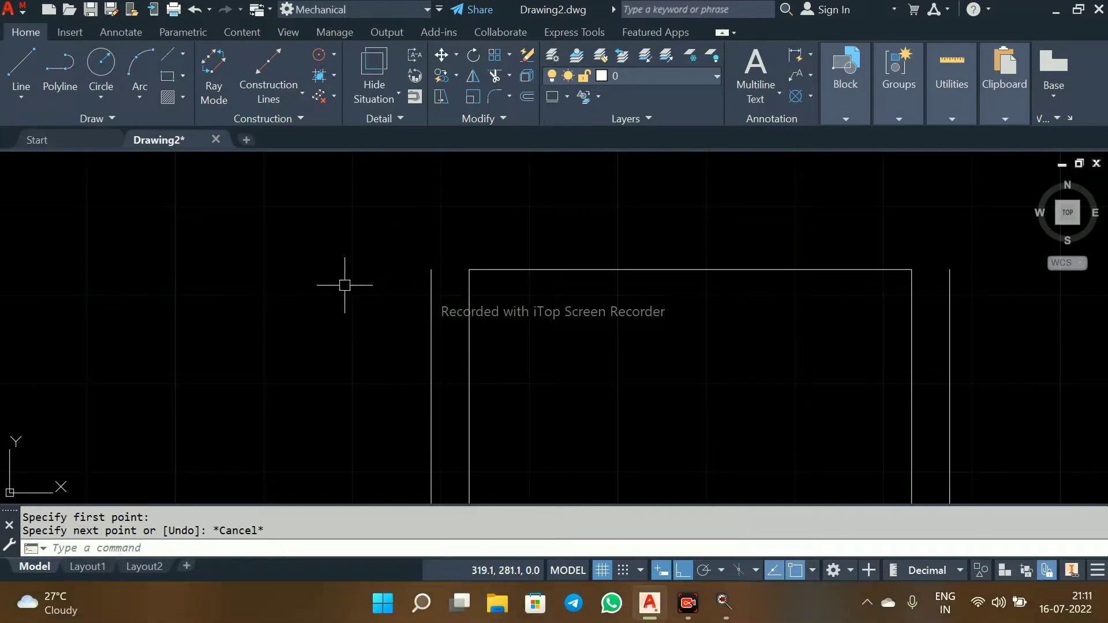
Step: Draw a 7.2 long horizontal line leftward from the upper end of the left offset line
{"action": "scroll", "coordinate": [426, 235], "scroll_direction": "down", "scroll_amount": 2}
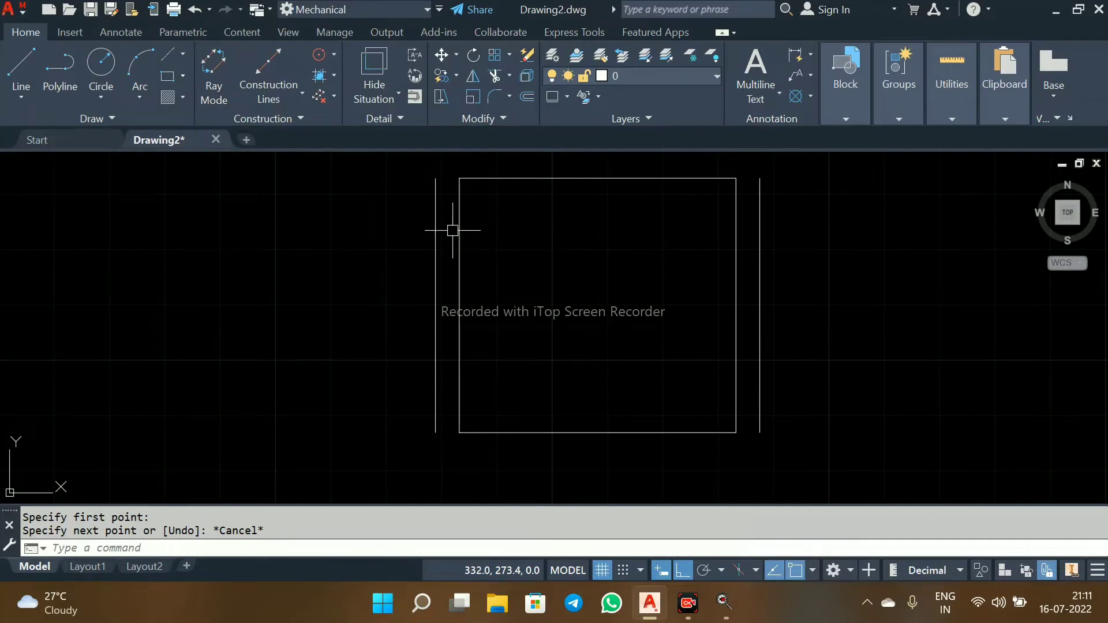
{"action": "middle_click_drag", "start_coordinate": [452, 230], "coordinate": [443, 280]}
{"action": "type", "text": "l"}
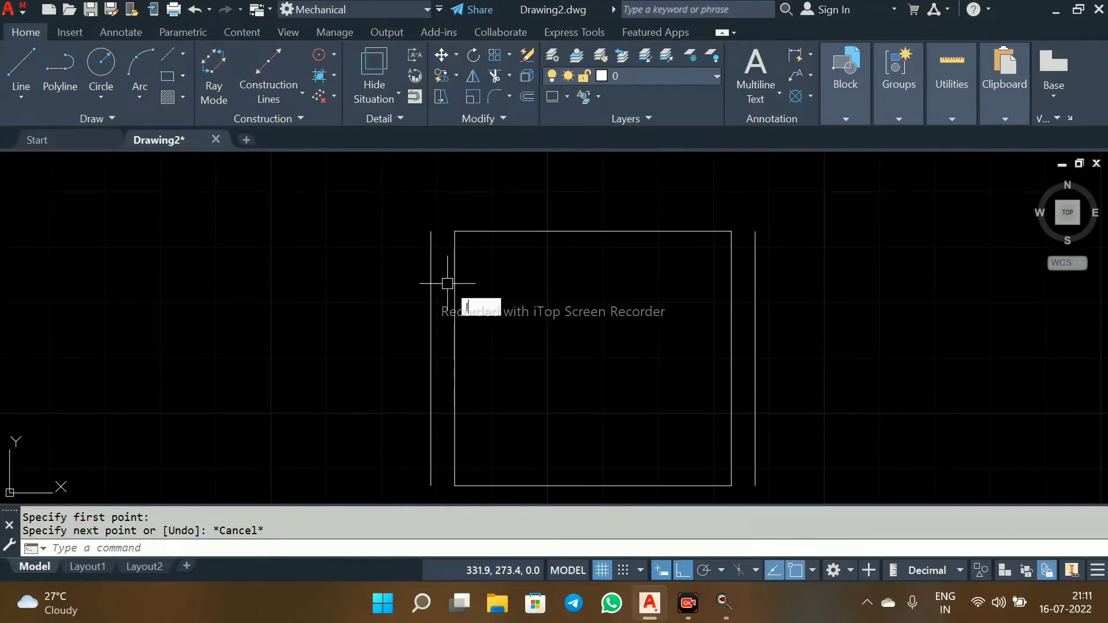
{"action": "key", "text": "Return"}
{"action": "left_click", "coordinate": [431, 231]}
{"action": "type", "text": "7"}
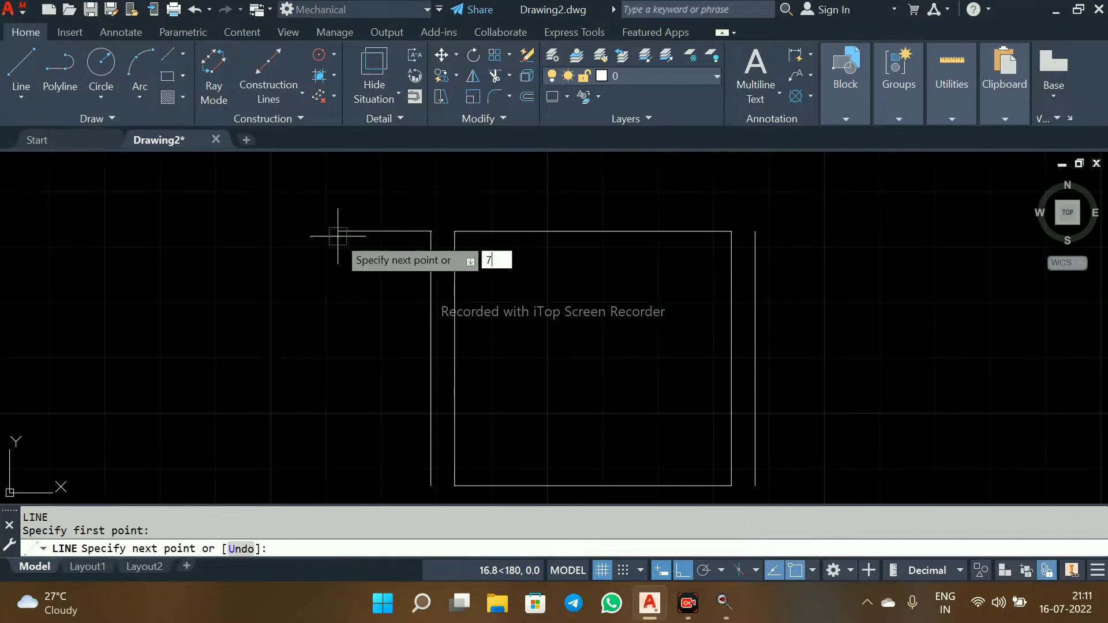
{"action": "type", "text": ".2"}
{"action": "key", "text": "Return"}
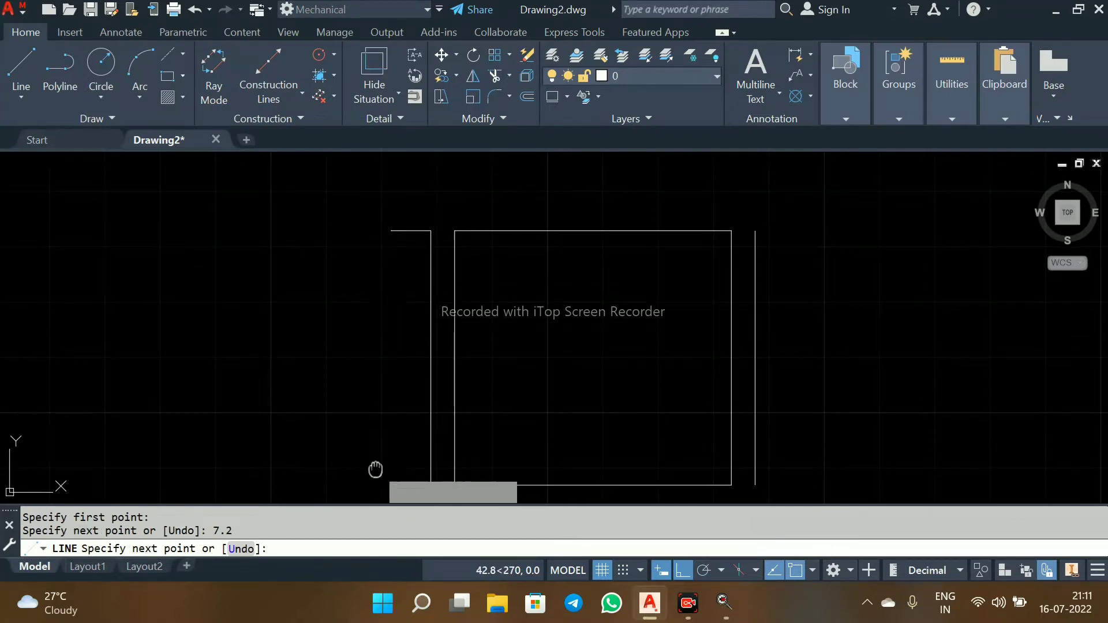
{"action": "middle_click_drag", "start_coordinate": [376, 470], "coordinate": [377, 421]}
{"action": "key", "text": "Escape"}
{"action": "left_click", "coordinate": [411, 182]}
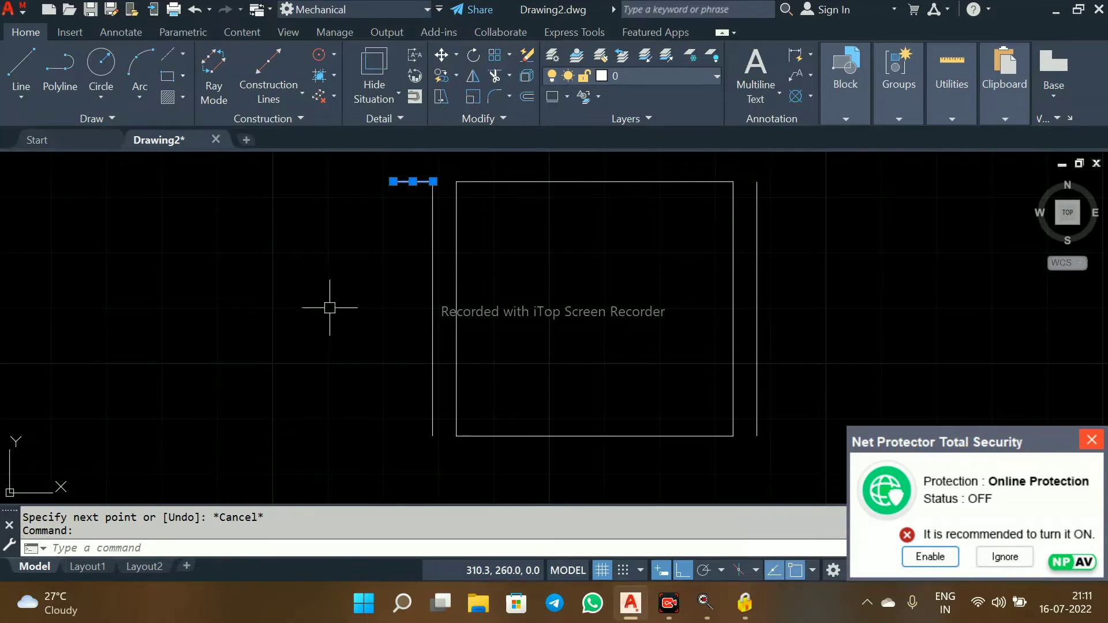
{"action": "key", "text": "Escape"}
Step: Draw a 46 long line down from the short line's free end and close the arm outline at the left offset line's lower end
{"action": "type", "text": "l"}
{"action": "key", "text": "Return"}
{"action": "left_click", "coordinate": [393, 181]}
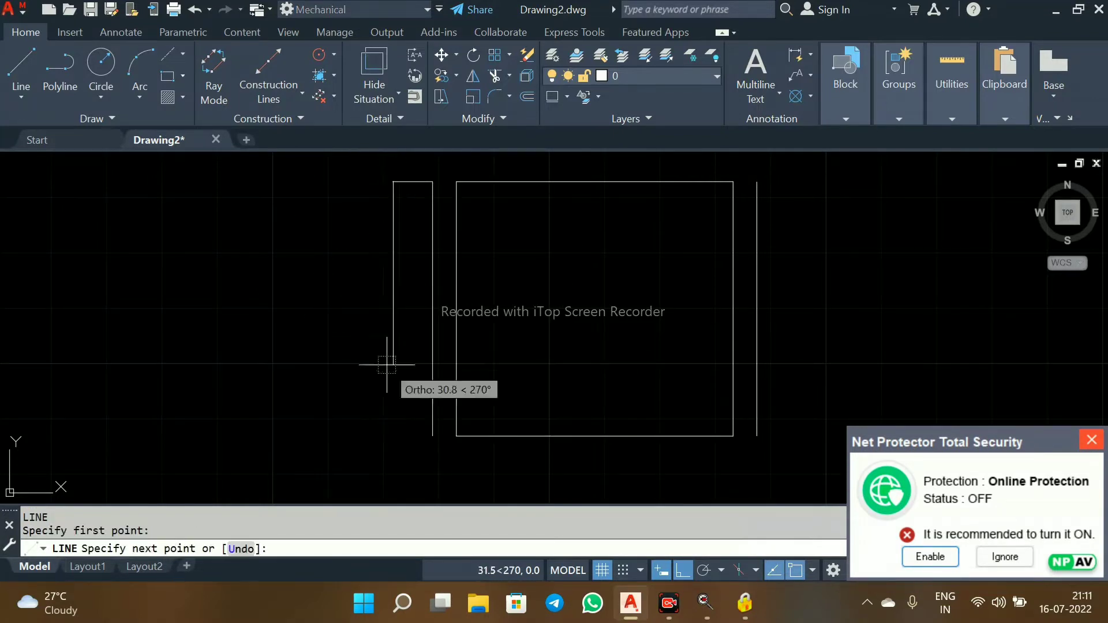
{"action": "type", "text": "46"}
{"action": "key", "text": "Return"}
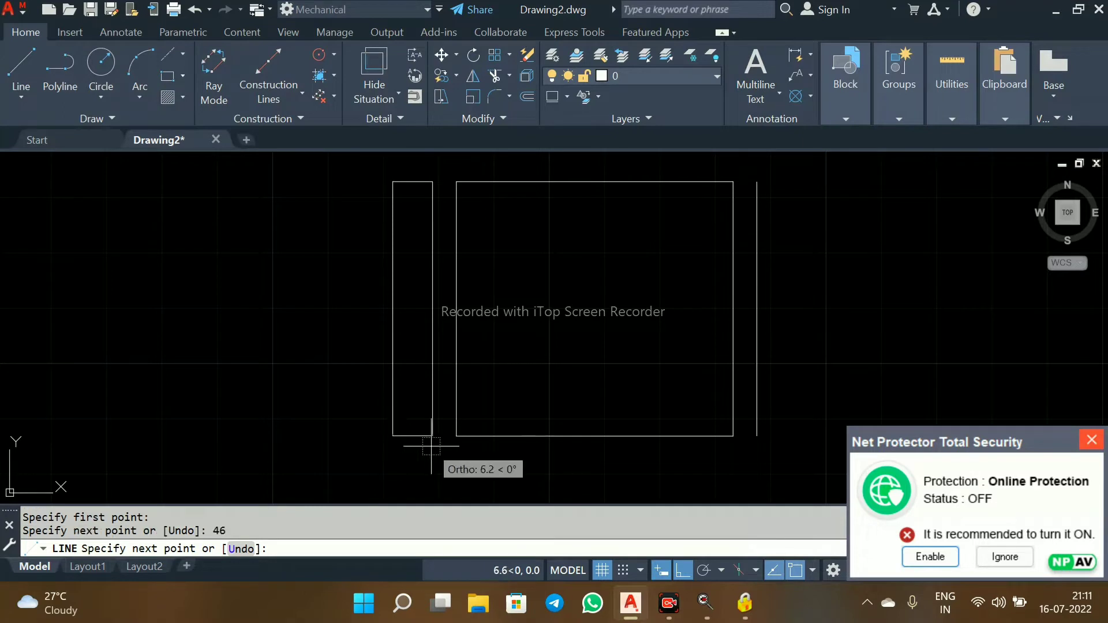
{"action": "left_click", "coordinate": [433, 436]}
{"action": "key", "text": "Escape"}
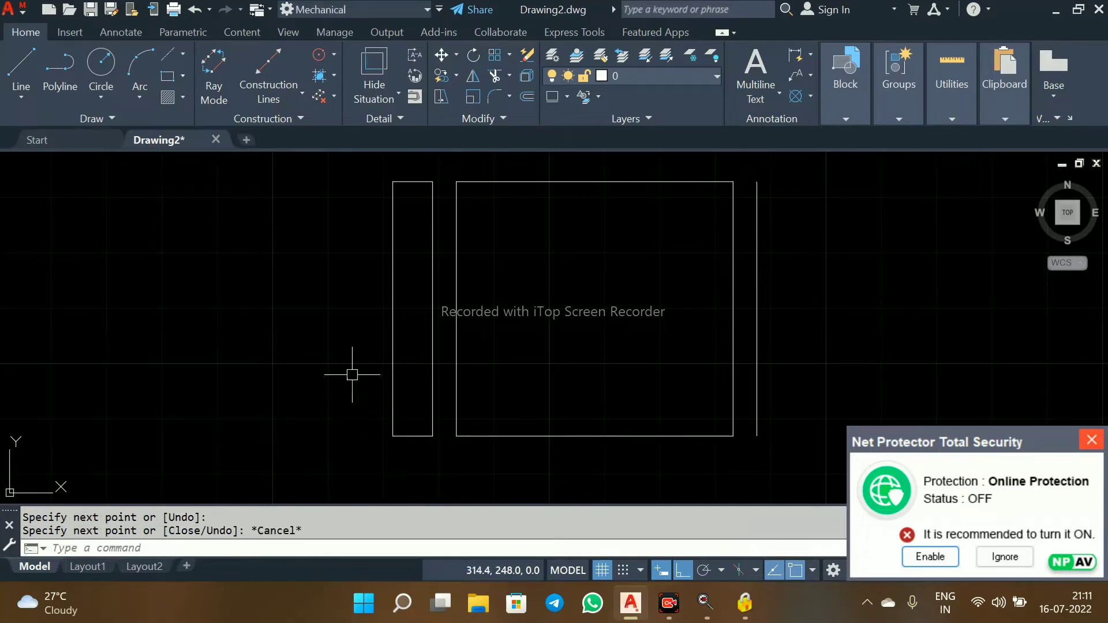
Step: Draw a circle of radius 3.6 centred on the midpoint of the left arm's bottom line, and dismiss the security notification
{"action": "scroll", "coordinate": [367, 363], "scroll_direction": "down", "scroll_amount": 3}
{"action": "scroll", "coordinate": [396, 377], "scroll_direction": "up", "scroll_amount": 5}
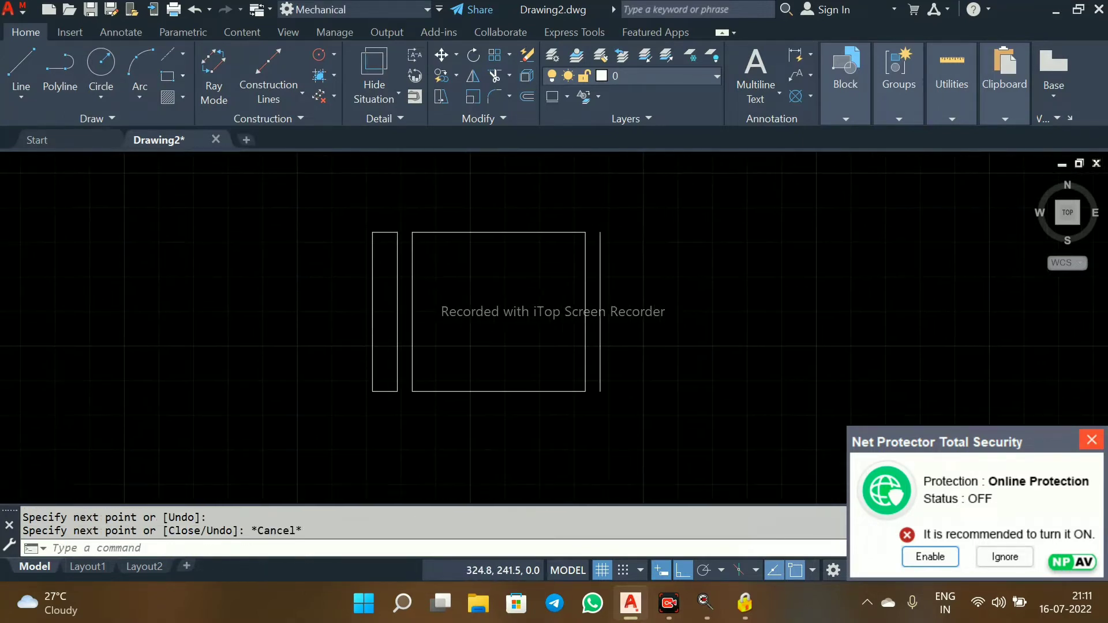
{"action": "type", "text": "c"}
{"action": "key", "text": "Return"}
{"action": "left_click", "coordinate": [387, 418]}
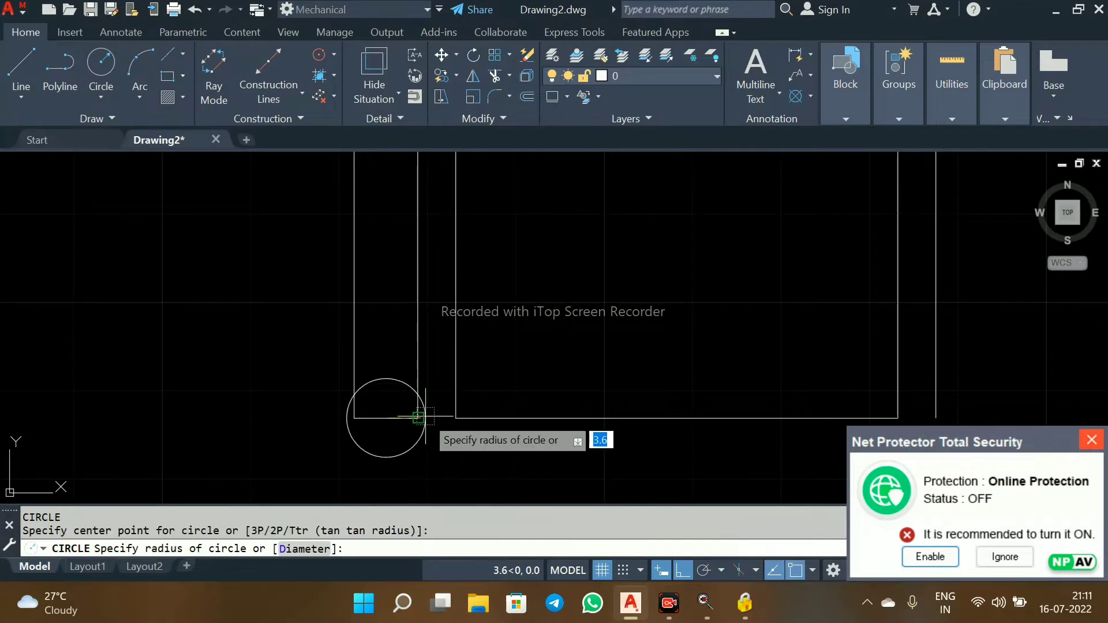
{"action": "left_click", "coordinate": [409, 413]}
{"action": "scroll", "coordinate": [409, 413], "scroll_direction": "down", "scroll_amount": 3}
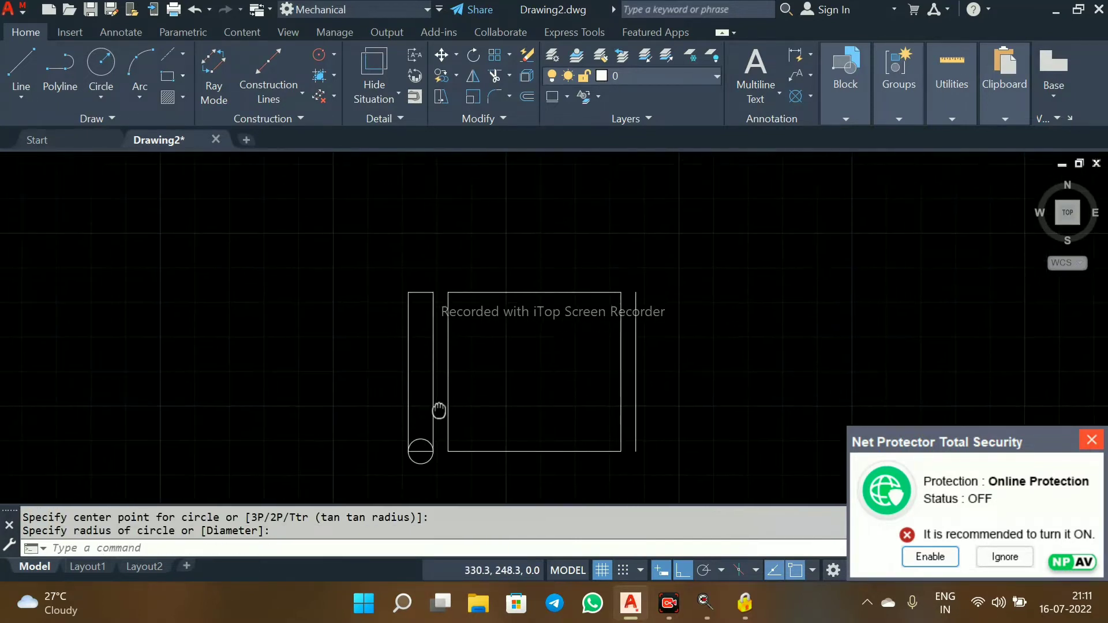
{"action": "left_click", "coordinate": [1092, 440]}
Step: Copy the circle from the arm's lower left corner to its upper left corner
{"action": "scroll", "coordinate": [429, 431], "scroll_direction": "up", "scroll_amount": 4}
{"action": "scroll", "coordinate": [428, 431], "scroll_direction": "down", "scroll_amount": 4}
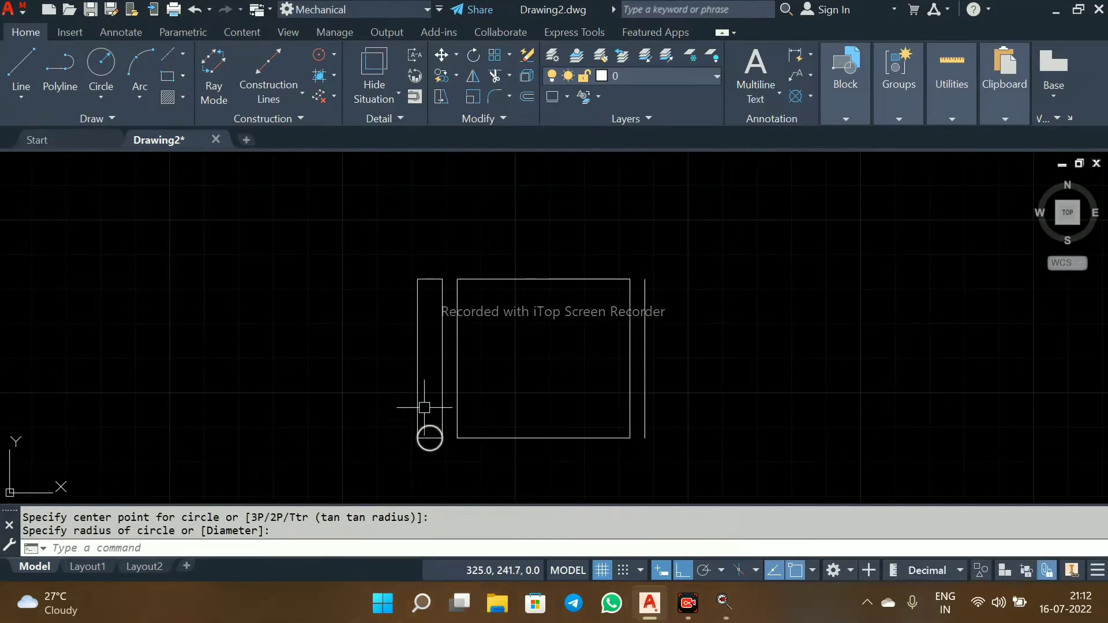
{"action": "left_click", "coordinate": [428, 435]}
{"action": "type", "text": "CO"}
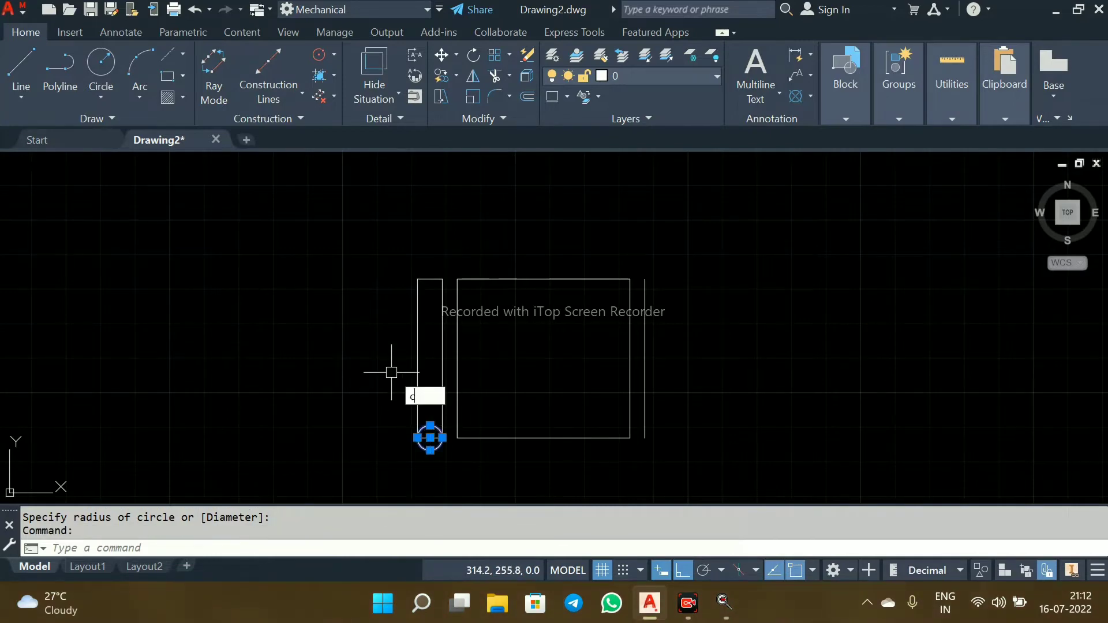
{"action": "key", "text": "Return"}
{"action": "scroll", "coordinate": [428, 416], "scroll_direction": "up", "scroll_amount": 4}
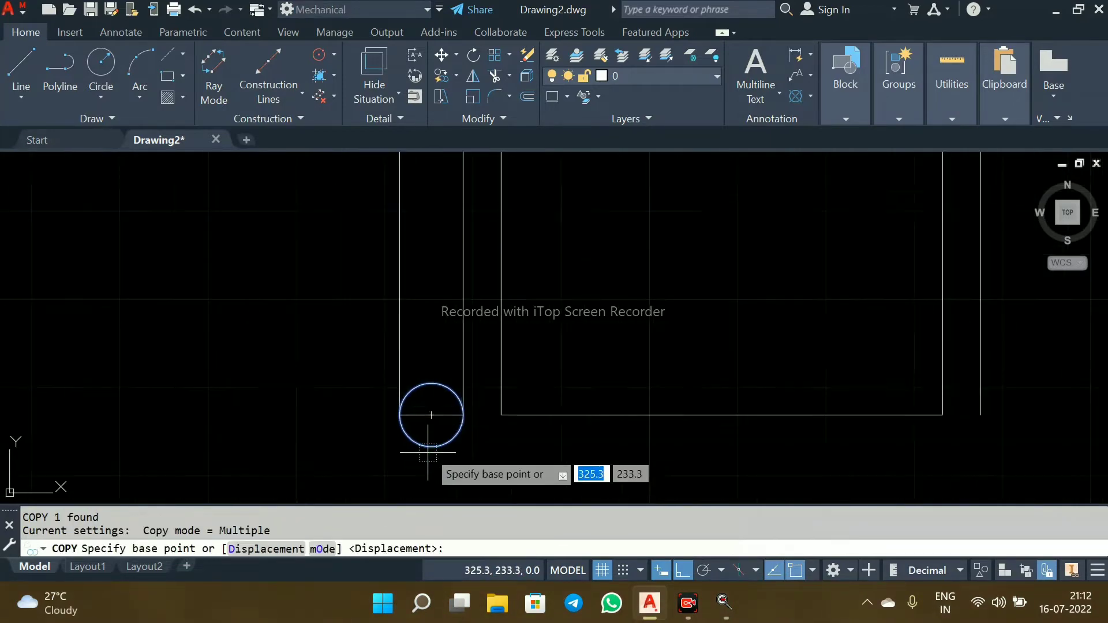
{"action": "left_click", "coordinate": [400, 415]}
{"action": "middle_click_drag", "start_coordinate": [386, 310], "coordinate": [385, 445]}
{"action": "scroll", "coordinate": [384, 445], "scroll_direction": "down", "scroll_amount": 4}
{"action": "scroll", "coordinate": [373, 358], "scroll_direction": "up", "scroll_amount": 4}
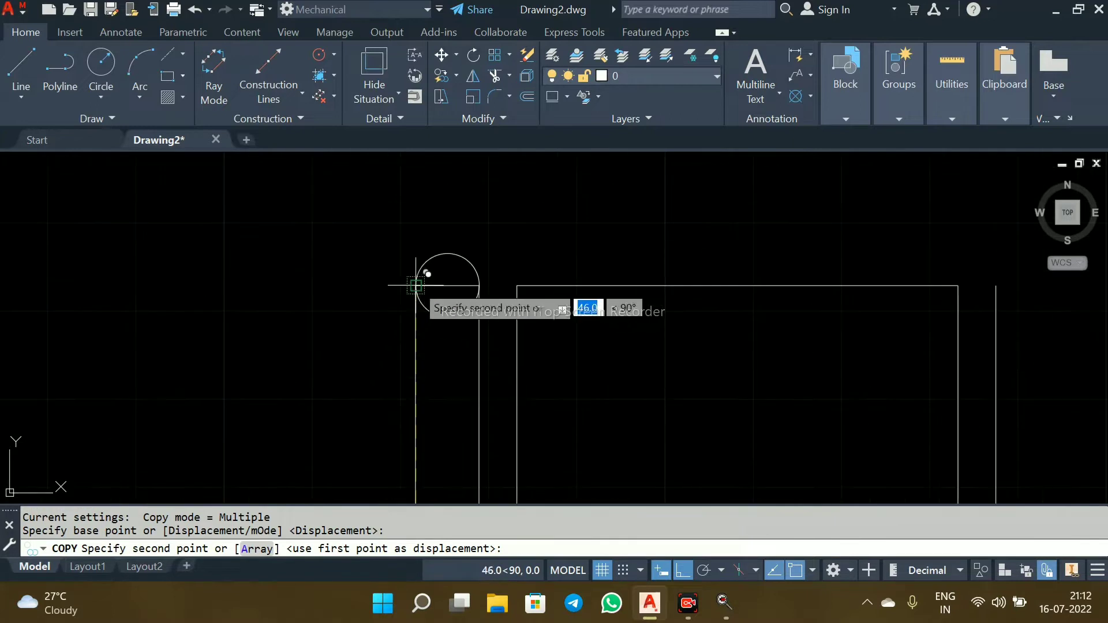
{"action": "left_click", "coordinate": [415, 286]}
{"action": "key", "text": "Escape"}
Step: Trim the inner halves of both circles and the horizontal end lines to give the left arm rounded ends
{"action": "scroll", "coordinate": [470, 305], "scroll_direction": "down", "scroll_amount": 4}
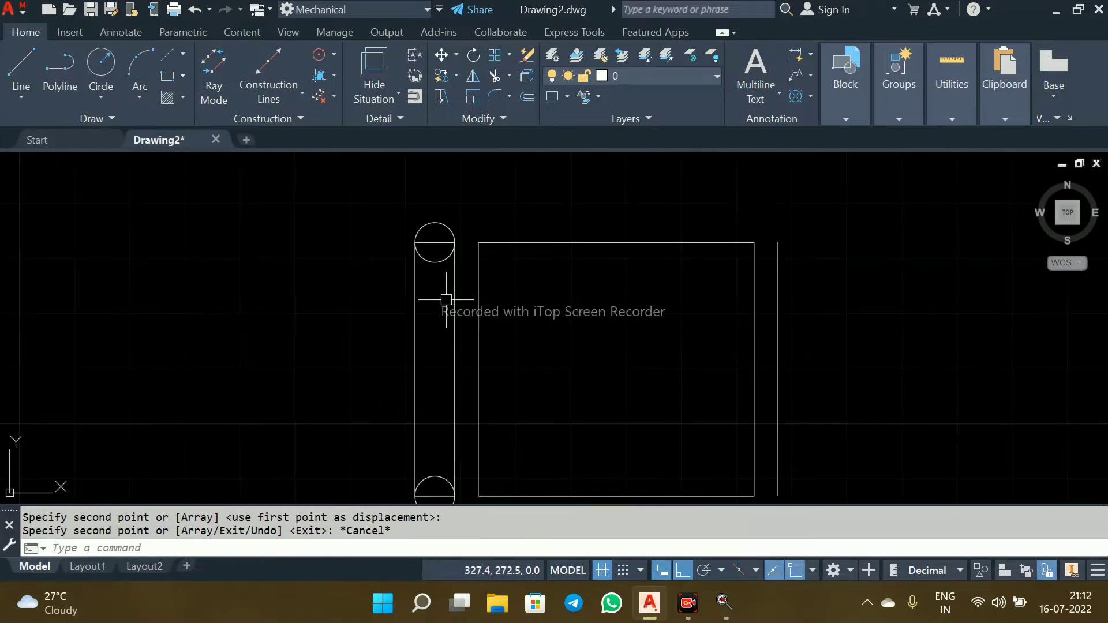
{"action": "scroll", "coordinate": [448, 295], "scroll_direction": "up", "scroll_amount": 2}
{"action": "type", "text": "tr"}
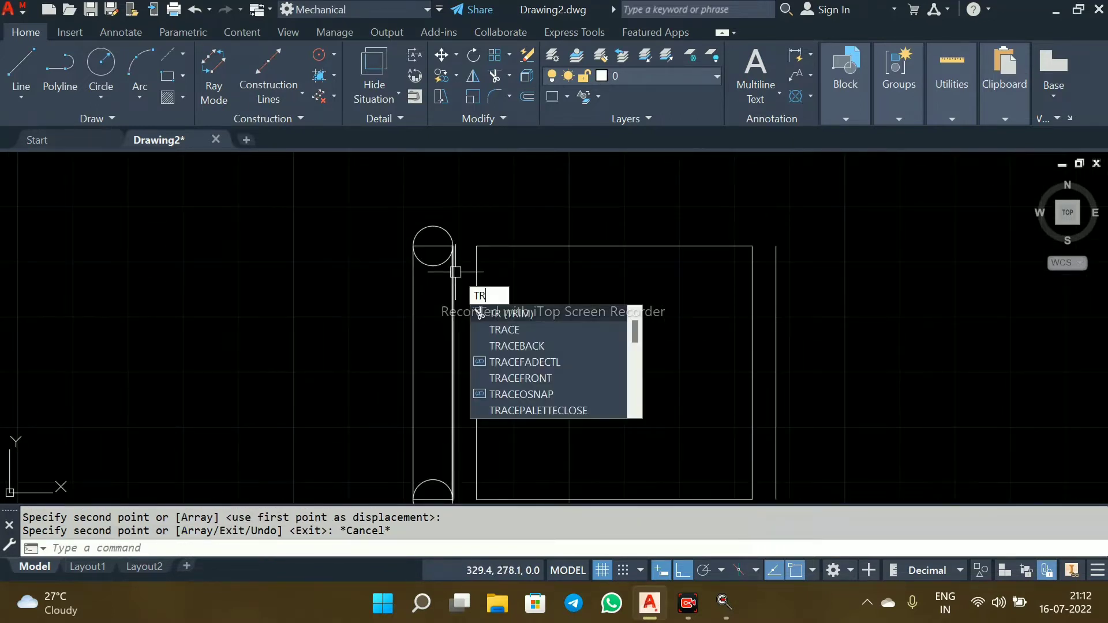
{"action": "key", "text": "Return"}
{"action": "left_click", "coordinate": [433, 265]}
{"action": "left_click", "coordinate": [432, 247]}
{"action": "scroll", "coordinate": [433, 315], "scroll_direction": "down", "scroll_amount": 2}
{"action": "scroll", "coordinate": [436, 417], "scroll_direction": "up", "scroll_amount": 4}
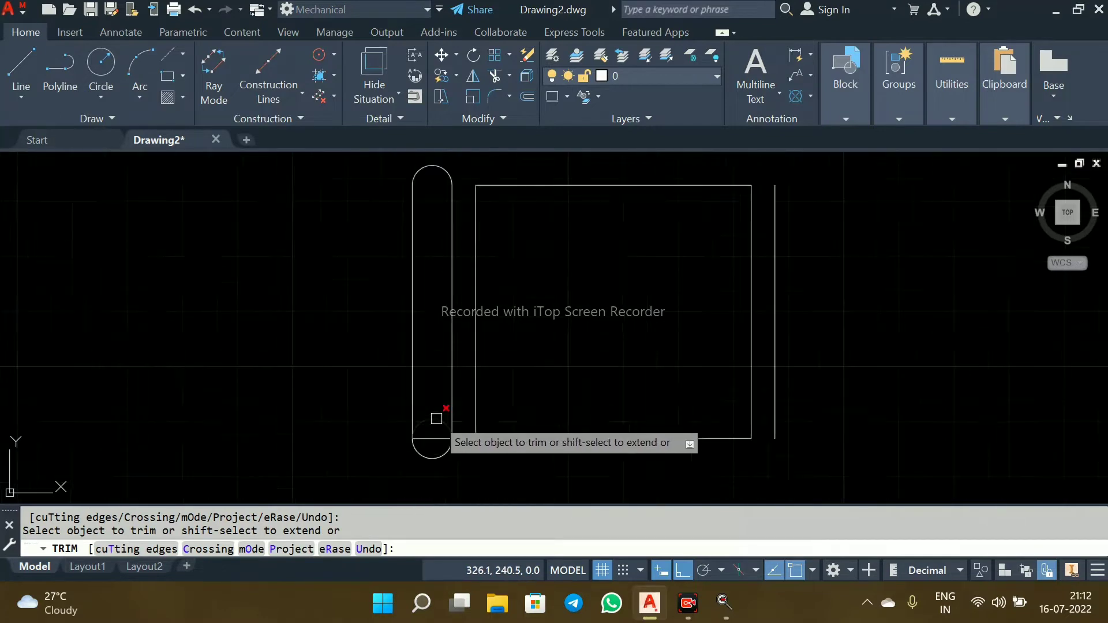
{"action": "left_click", "coordinate": [436, 419]}
{"action": "left_click_drag", "start_coordinate": [423, 459], "coordinate": [423, 444]}
{"action": "key", "text": "Escape"}
Step: Erase the offset line on the right side of the rectangle
{"action": "scroll", "coordinate": [429, 376], "scroll_direction": "down", "scroll_amount": 6}
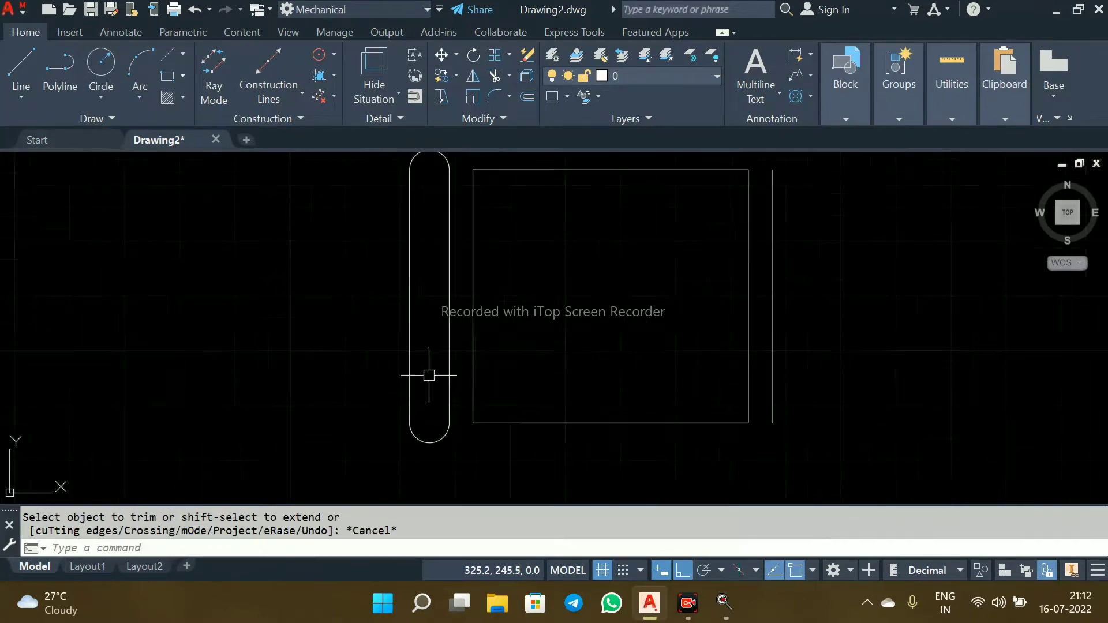
{"action": "scroll", "coordinate": [576, 327], "scroll_direction": "up", "scroll_amount": 2}
{"action": "left_click", "coordinate": [555, 344]}
{"action": "key", "text": "Delete"}
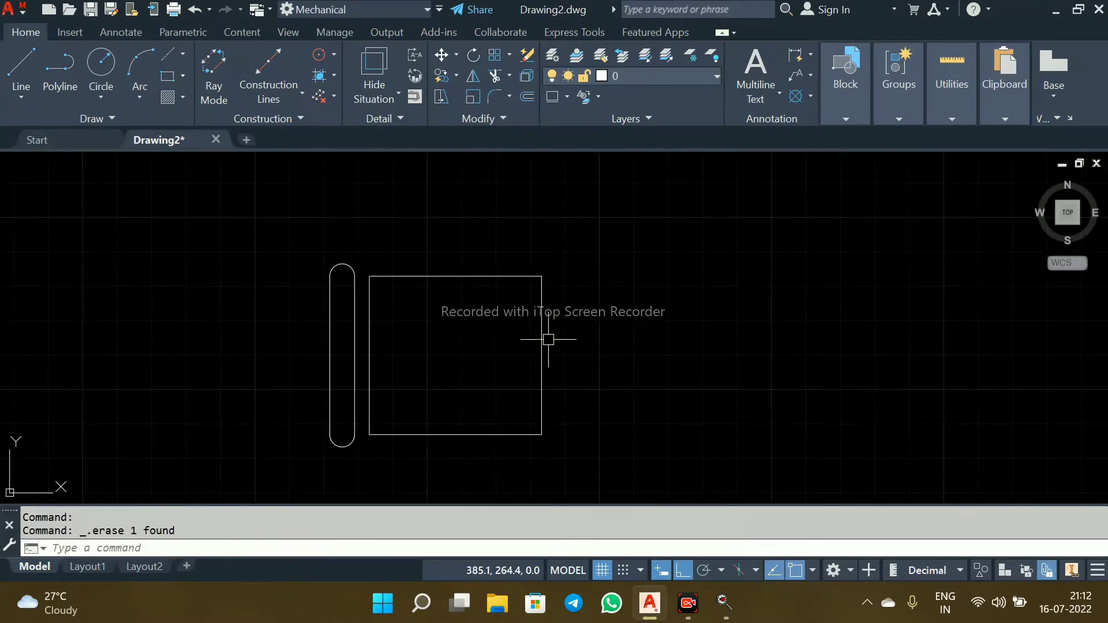
Step: Draw a vertical centre line from the midpoint of the rectangle's bottom side to the midpoint of its top side
{"action": "type", "text": "l"}
{"action": "key", "text": "Return"}
{"action": "left_click", "coordinate": [457, 435]}
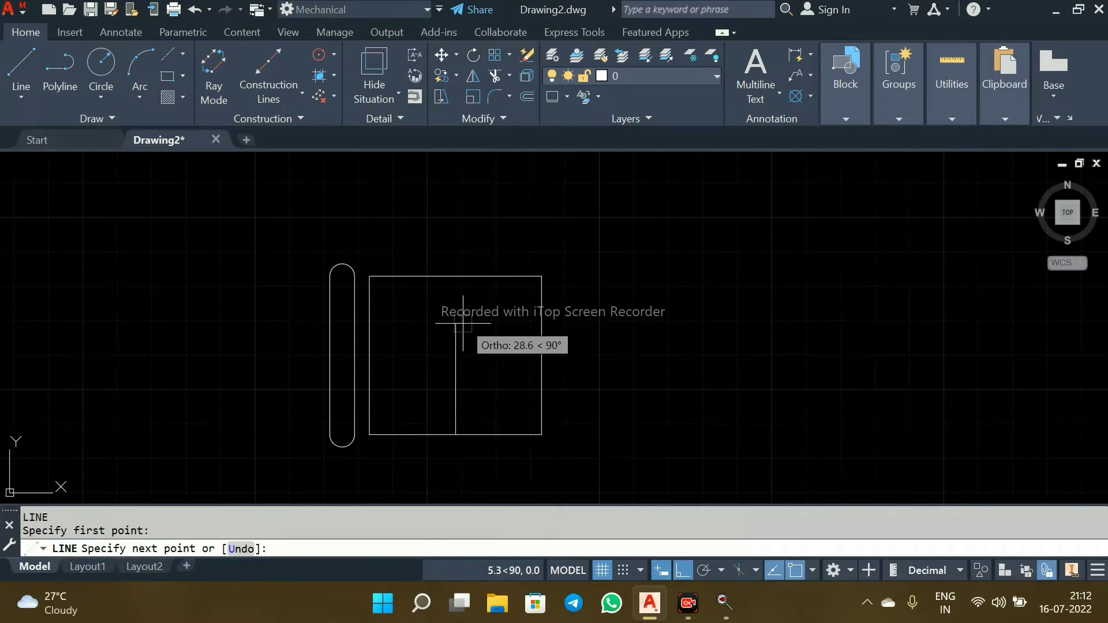
{"action": "left_click", "coordinate": [456, 276]}
{"action": "key", "text": "Return"}
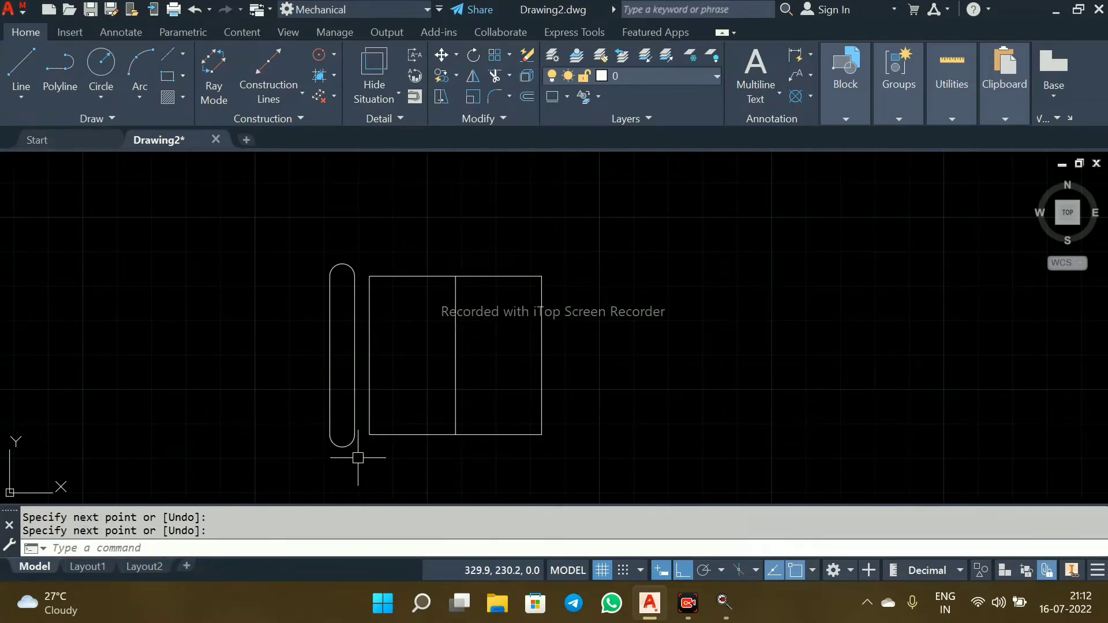
Step: Mirror the left arm about the rectangle's centre line, keeping the source objects, and erase the centre line
{"action": "left_click", "coordinate": [358, 458]}
{"action": "left_click", "coordinate": [322, 230]}
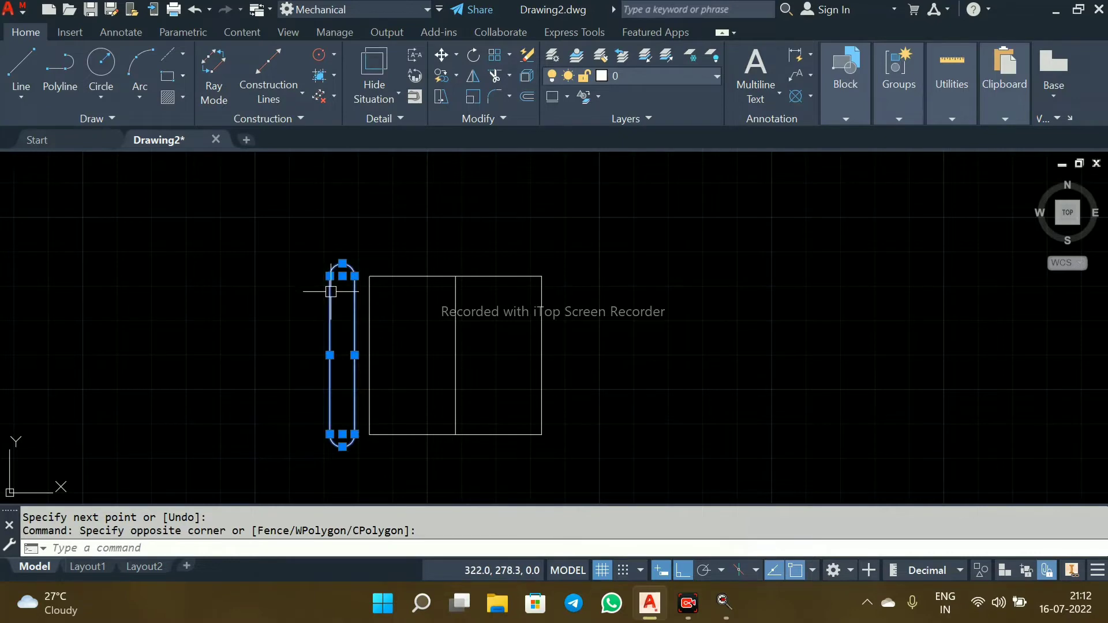
{"action": "type", "text": "mi"}
{"action": "key", "text": "Return"}
{"action": "left_click", "coordinate": [456, 435]}
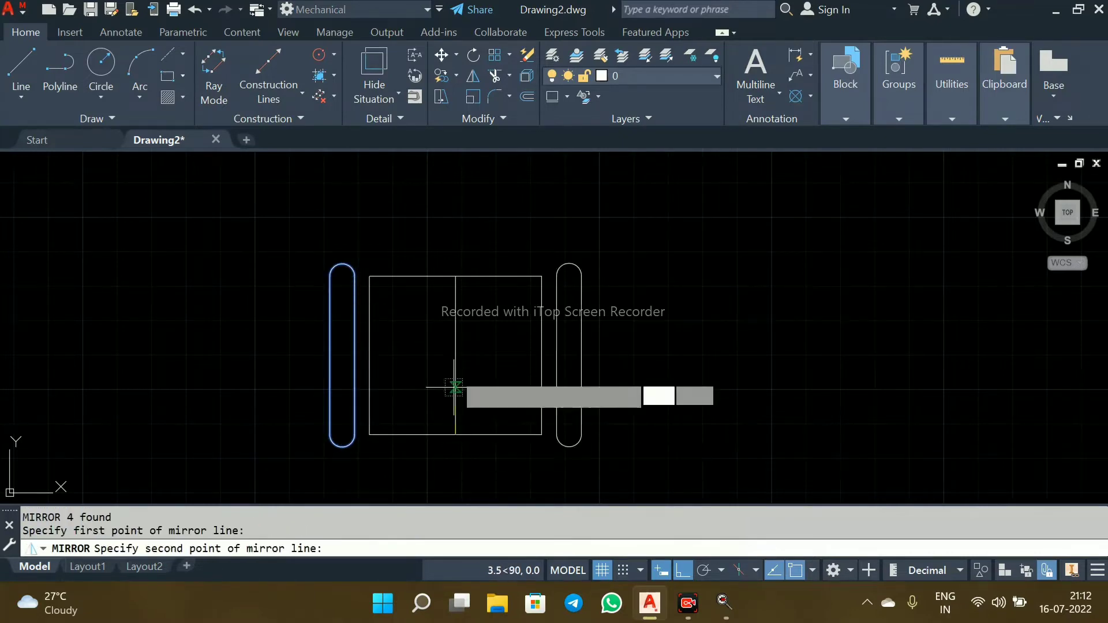
{"action": "left_click", "coordinate": [457, 276]}
{"action": "key", "text": "Return"}
{"action": "left_click", "coordinate": [452, 365]}
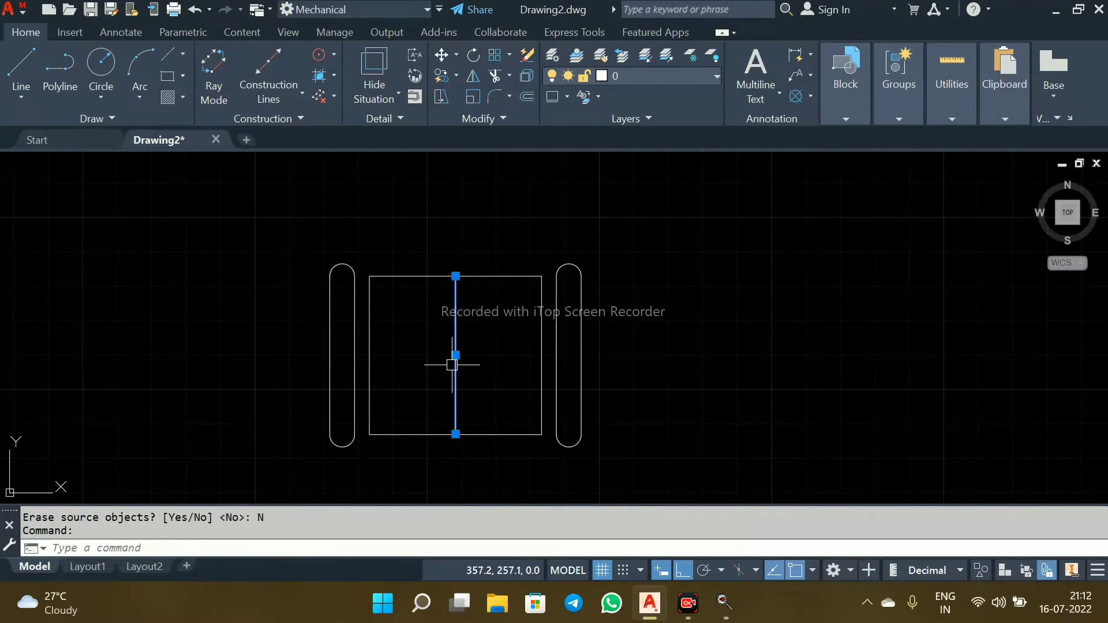
{"action": "key", "text": "Delete"}
Step: Draw an 11-unit vertical line downward from the midpoint of the rectangle's bottom side
{"action": "scroll", "coordinate": [455, 375], "scroll_direction": "down", "scroll_amount": 2}
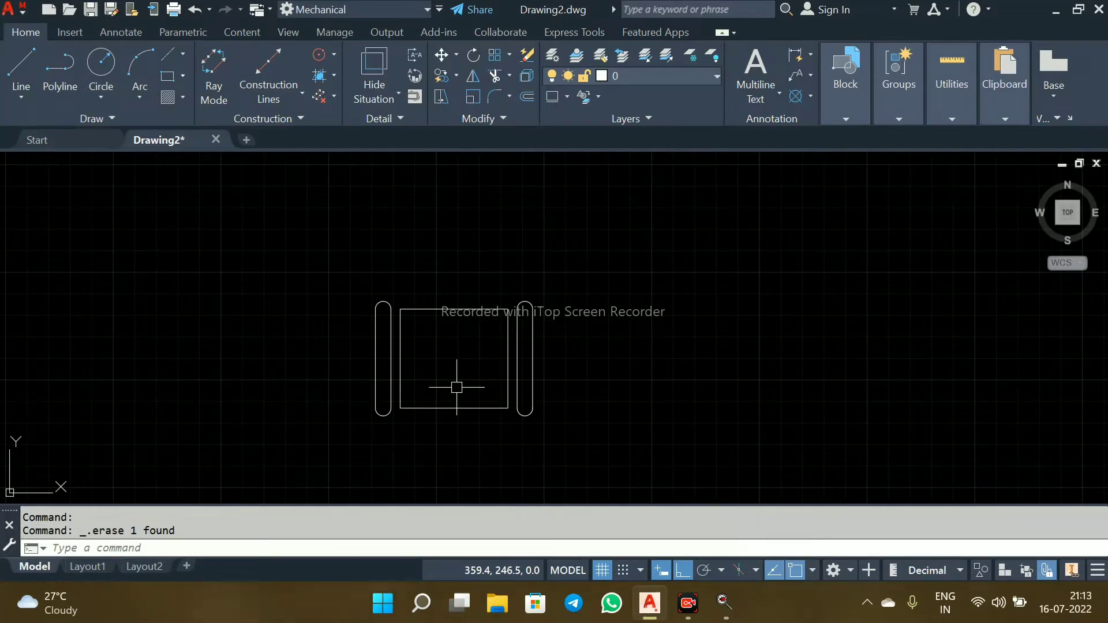
{"action": "scroll", "coordinate": [456, 387], "scroll_direction": "up", "scroll_amount": 4}
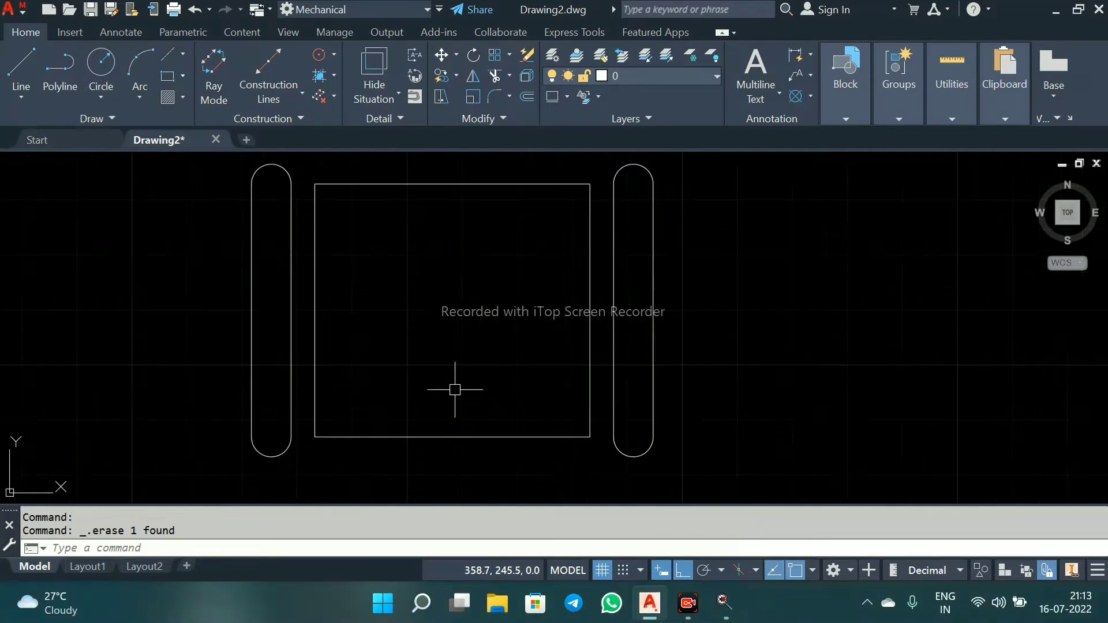
{"action": "scroll", "coordinate": [454, 389], "scroll_direction": "down", "scroll_amount": 4}
{"action": "scroll", "coordinate": [453, 388], "scroll_direction": "up", "scroll_amount": 2}
{"action": "type", "text": "L"}
{"action": "key", "text": "Return"}
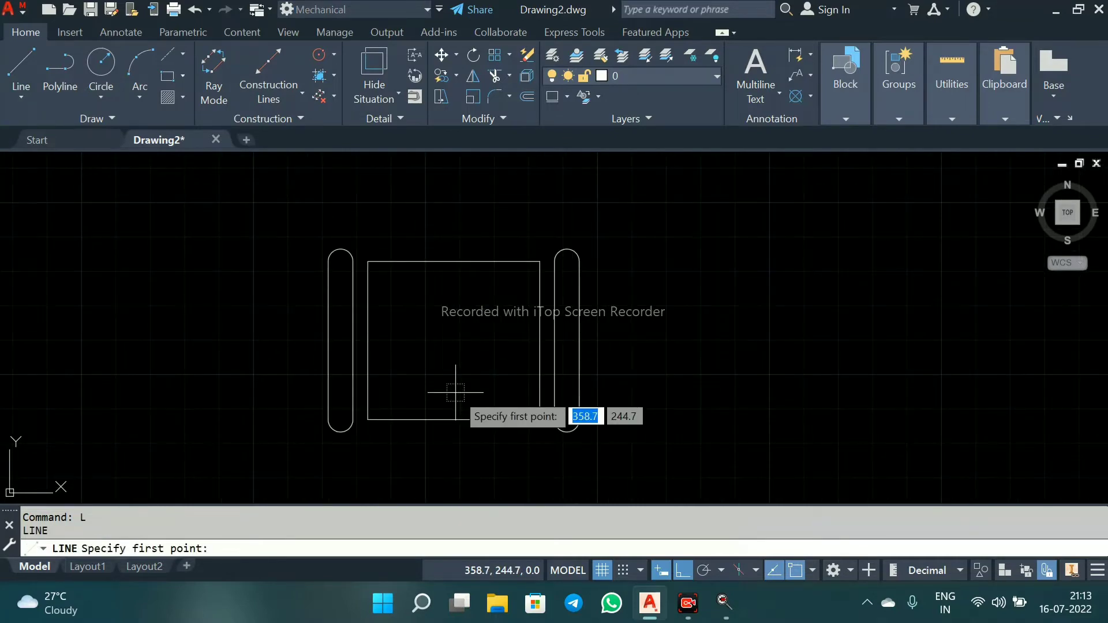
{"action": "left_click", "coordinate": [454, 420]}
{"action": "type", "text": "1"}
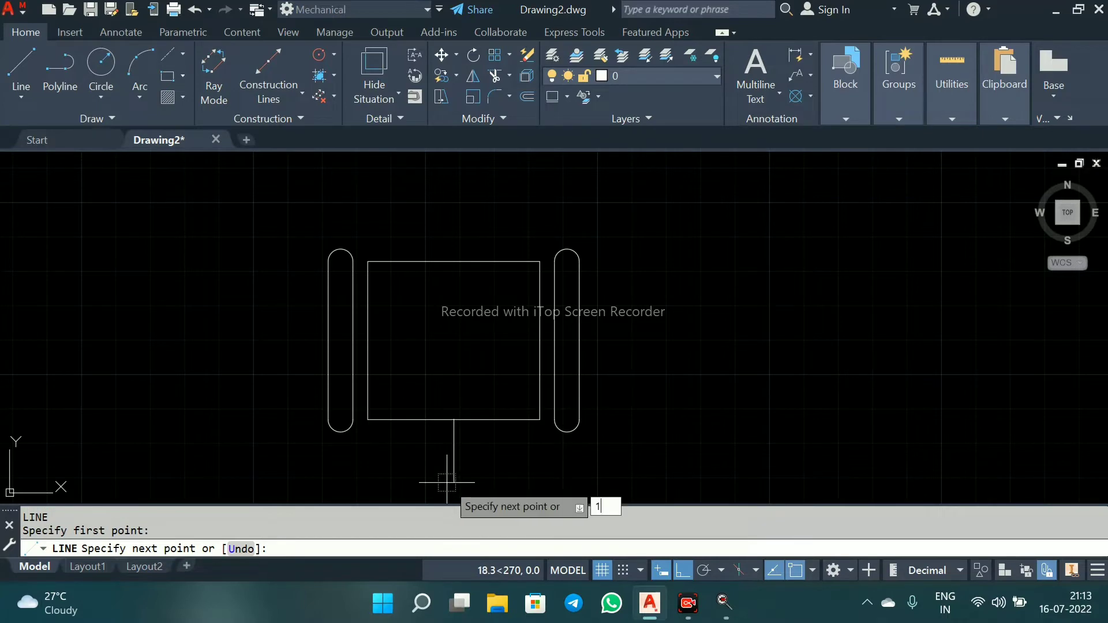
{"action": "type", "text": "1"}
{"action": "key", "text": "Return"}
{"action": "key", "text": "Return"}
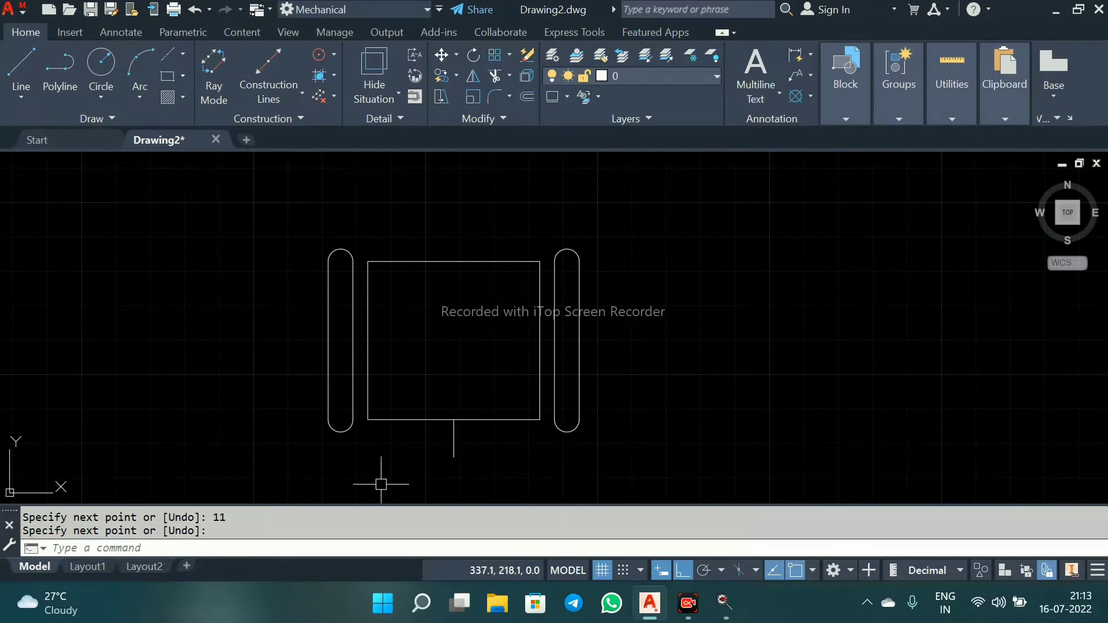
{"action": "type", "text": "o"}
{"action": "key", "text": "Return"}
{"action": "key", "text": "Escape"}
{"action": "left_click", "coordinate": [454, 439]}
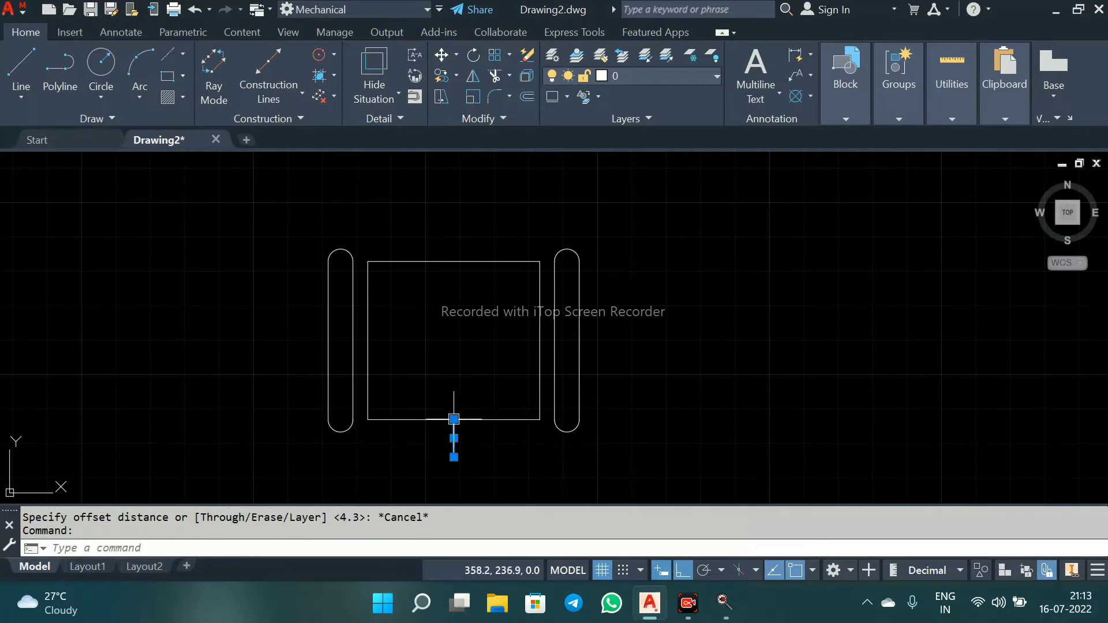
{"action": "left_click", "coordinate": [454, 420]}
{"action": "type", "text": "off"}
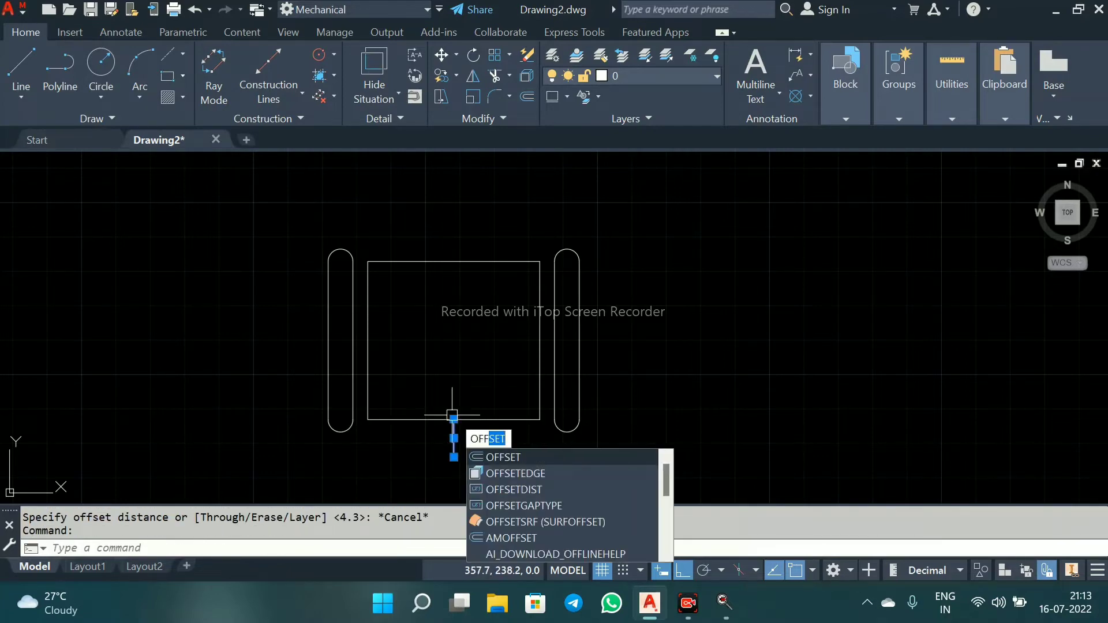
{"action": "key", "text": "Return"}
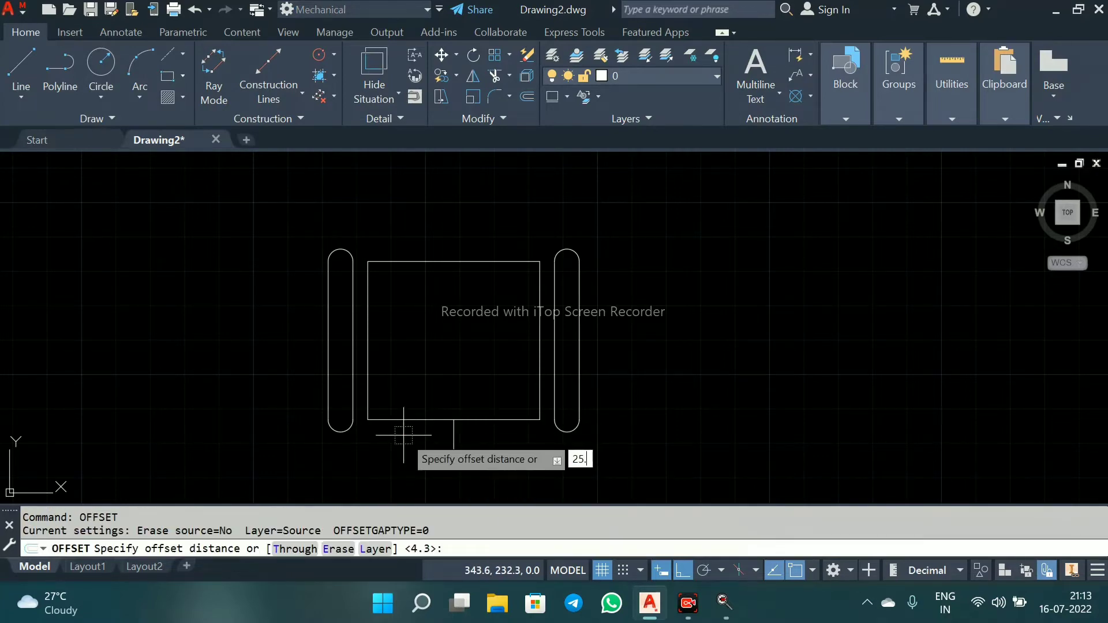
{"action": "key", "text": "Return"}
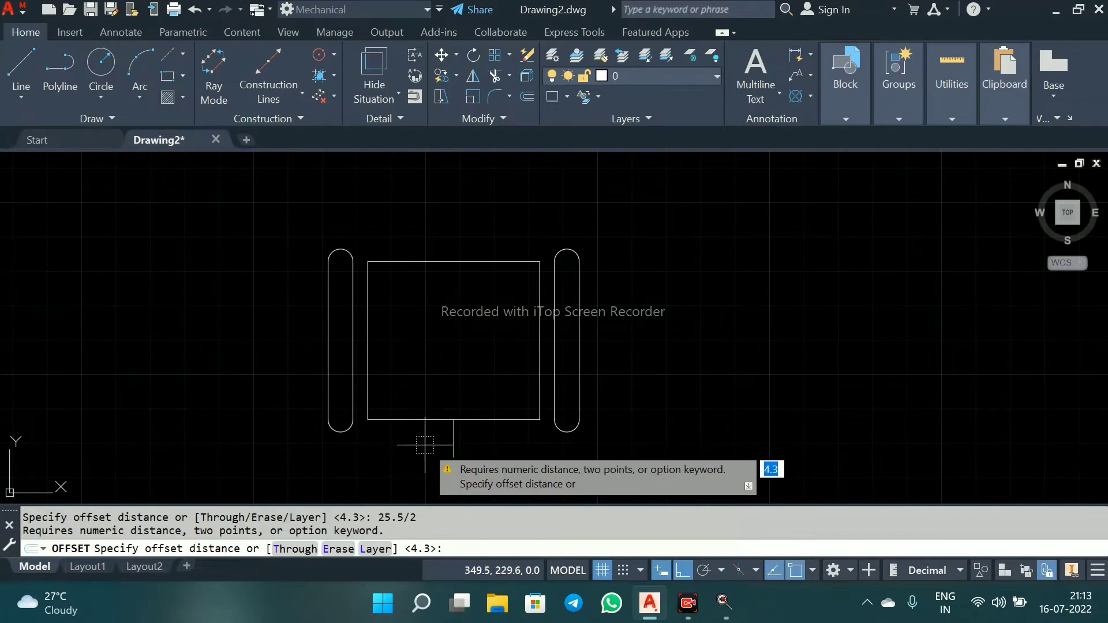
{"action": "key", "text": "Escape"}
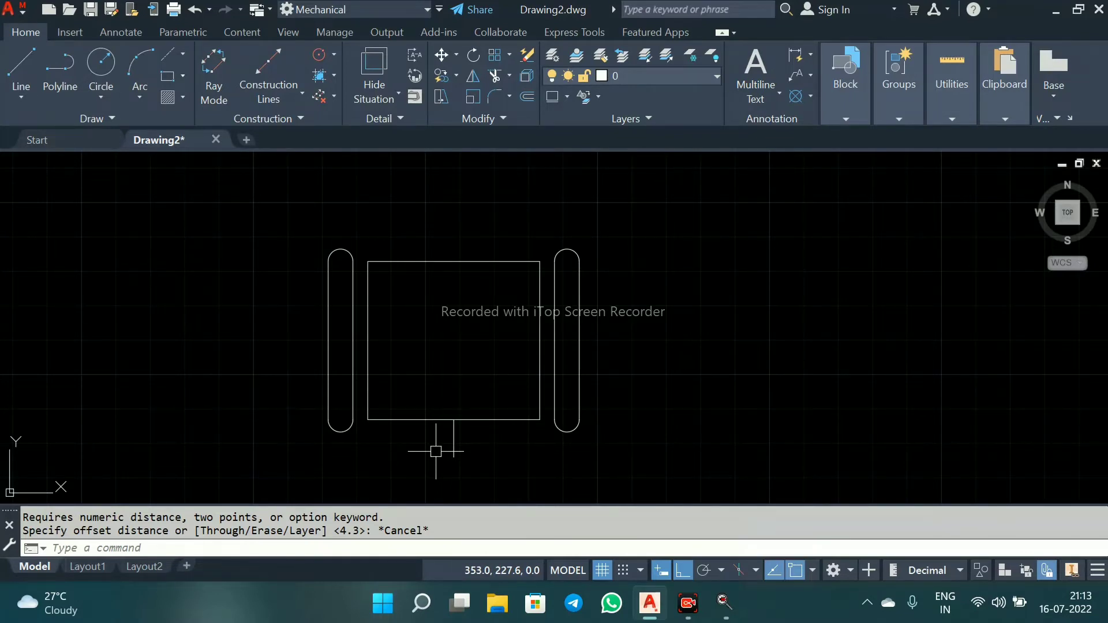
Step: Offset the short vertical line below the body by 12.75 to both its left and right
{"action": "type", "text": "of"}
{"action": "key", "text": "Return"}
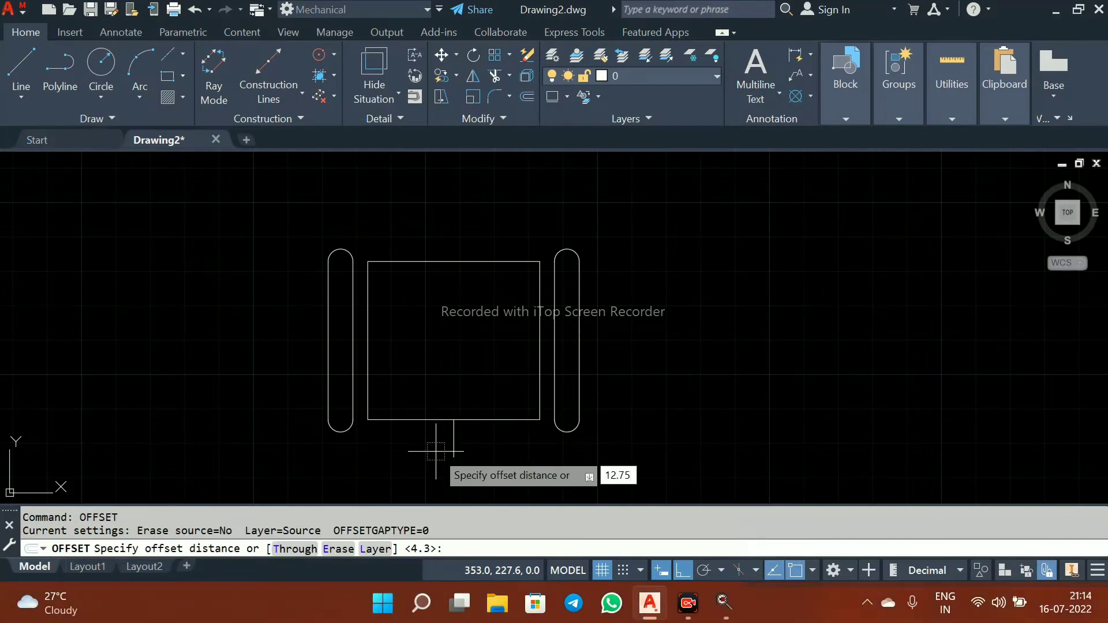
{"action": "key", "text": "Return"}
{"action": "left_click", "coordinate": [454, 444]}
{"action": "left_click", "coordinate": [439, 445]}
{"action": "left_click", "coordinate": [454, 442]}
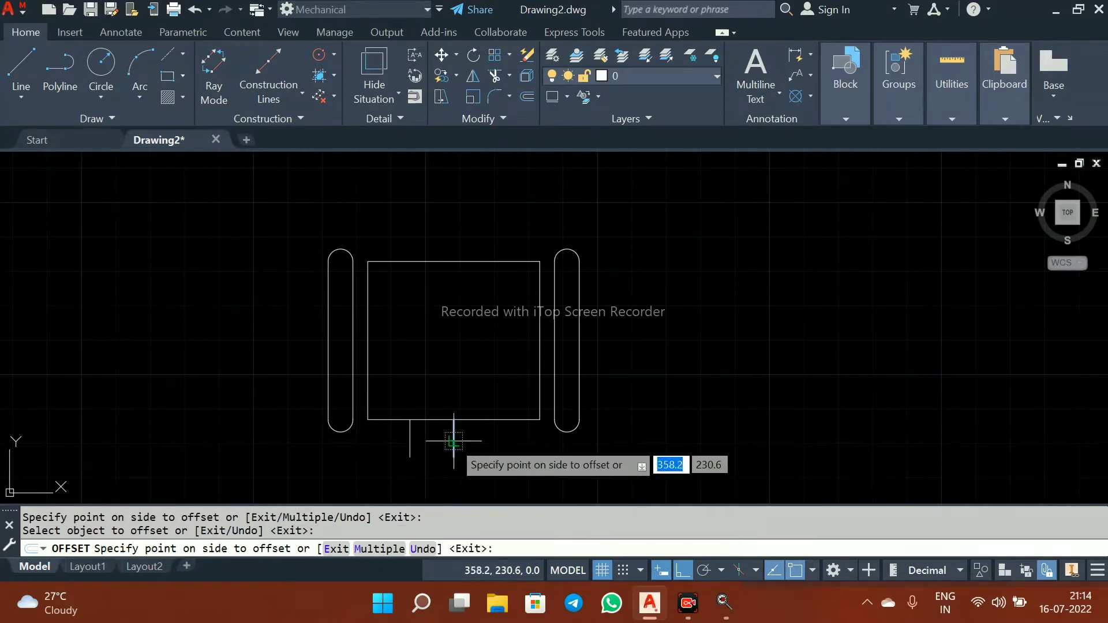
{"action": "left_click", "coordinate": [475, 448]}
{"action": "key", "text": "Escape"}
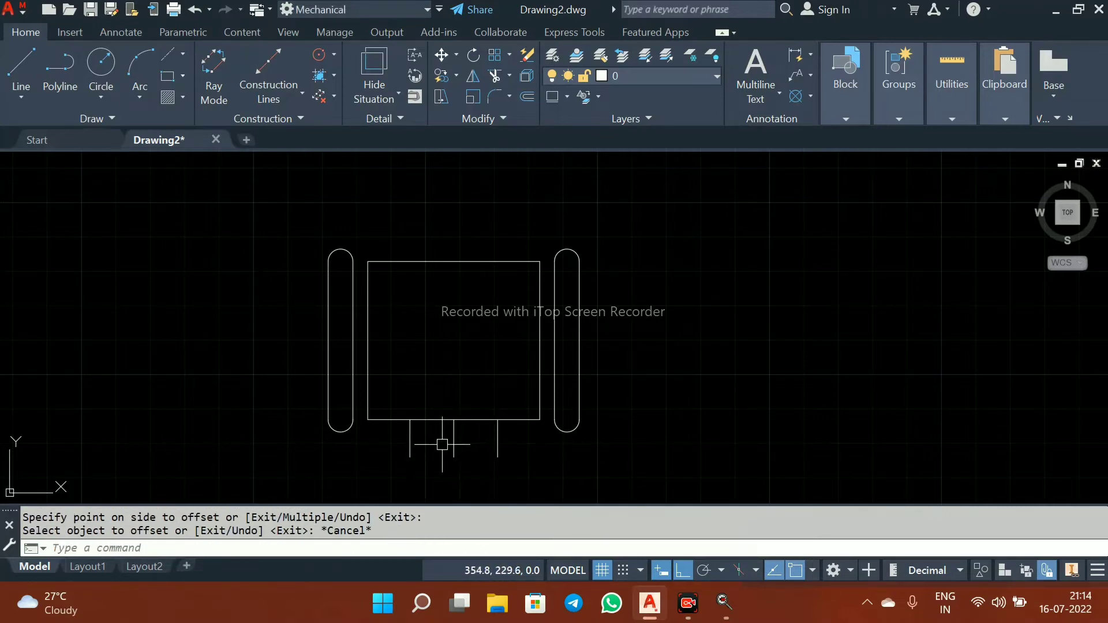
Step: Draw a circle of radius 6.5 centred on the lower end of the left offset line
{"action": "type", "text": "c"}
{"action": "key", "text": "Return"}
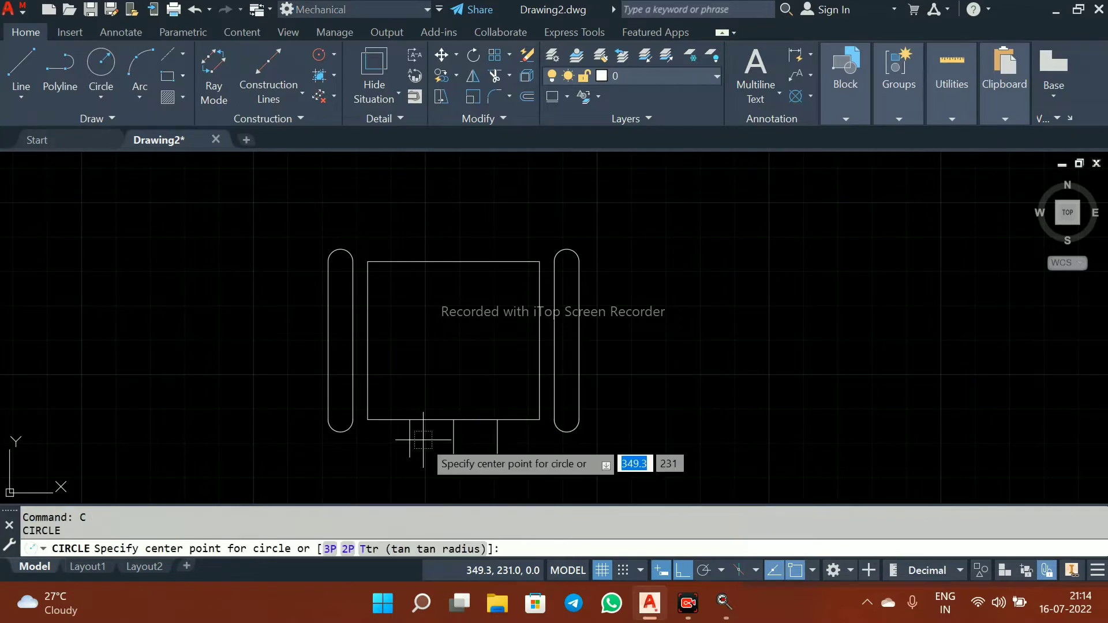
{"action": "left_click", "coordinate": [409, 457]}
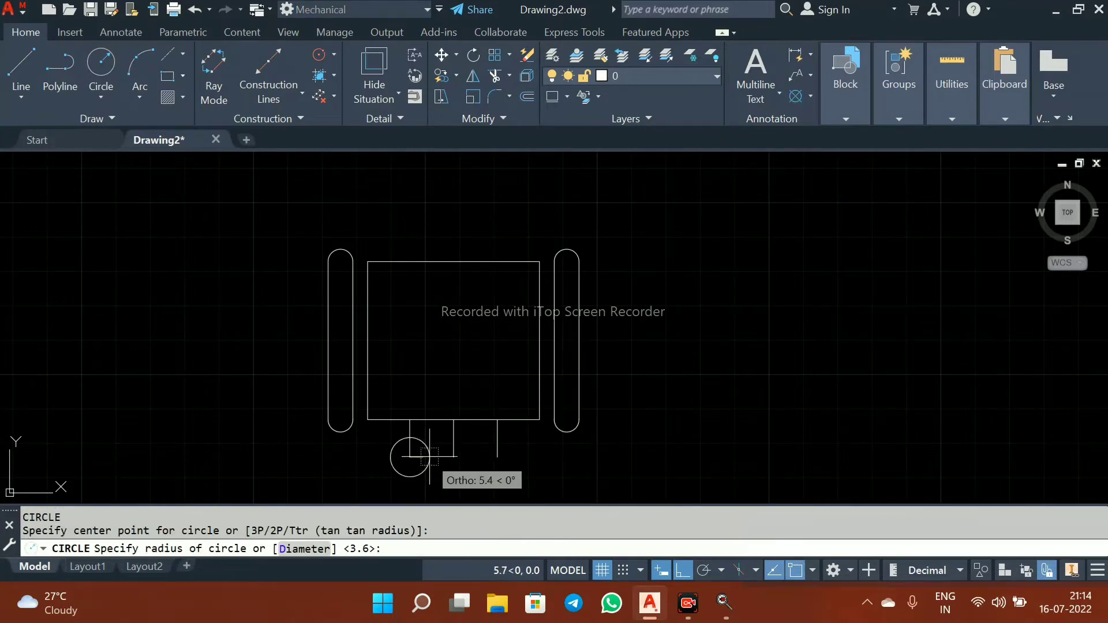
{"action": "type", "text": "6.5"}
{"action": "key", "text": "Return"}
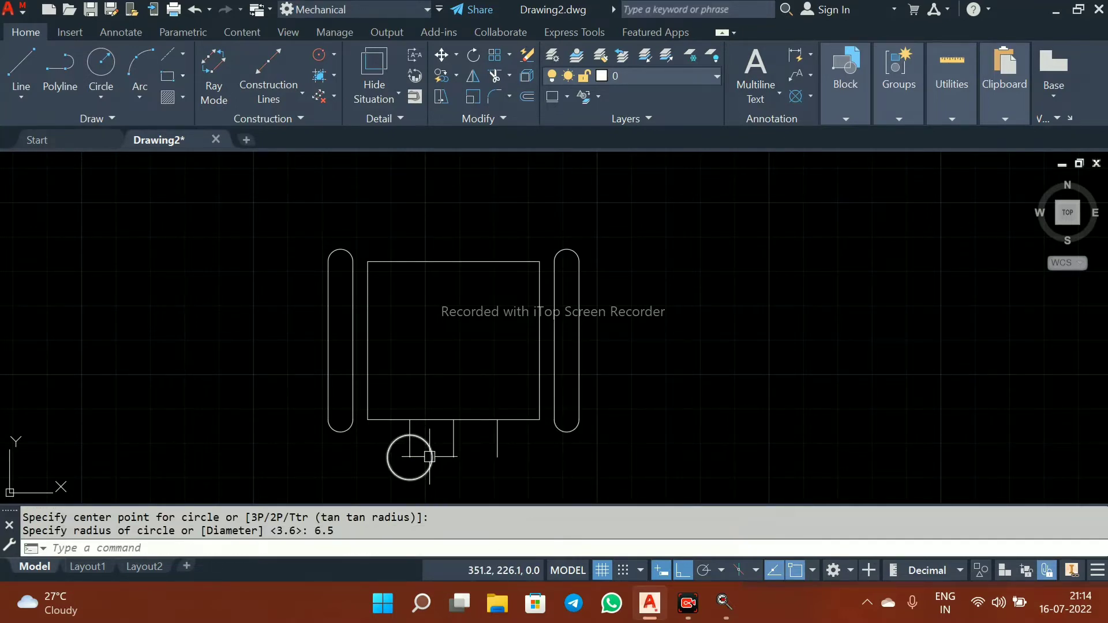
Step: Draw vertical lines from the circle's left and right quadrants up to the body's bottom side, and erase the middle vertical line below the body
{"action": "scroll", "coordinate": [432, 457], "scroll_direction": "up", "scroll_amount": 3}
{"action": "type", "text": "l"}
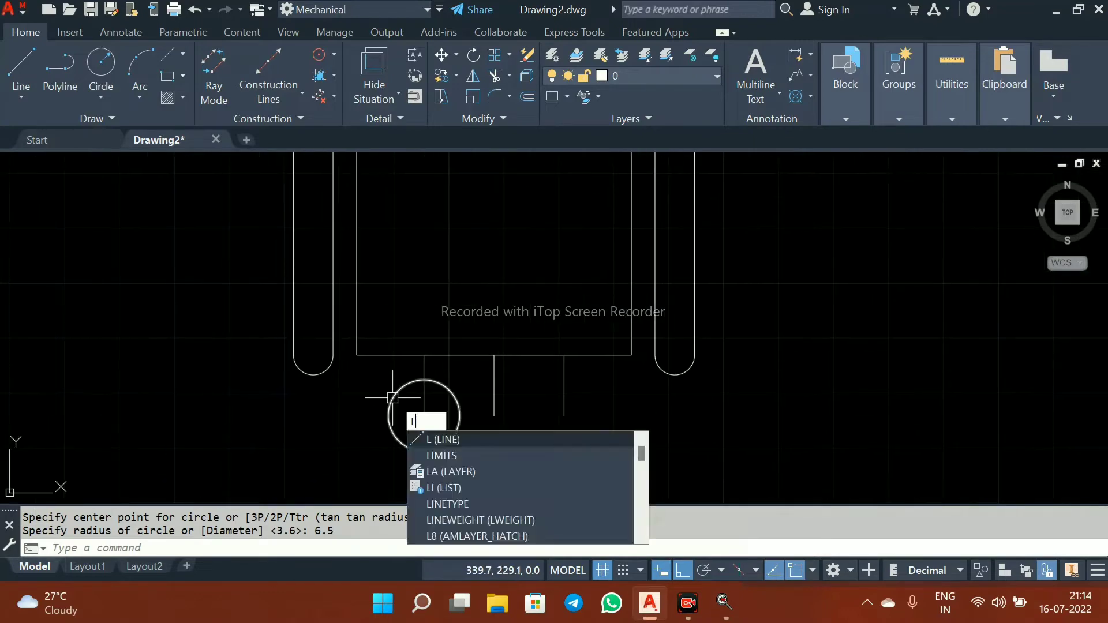
{"action": "key", "text": "Return"}
{"action": "left_click", "coordinate": [389, 417]}
{"action": "left_click", "coordinate": [388, 356]}
{"action": "key", "text": "Return"}
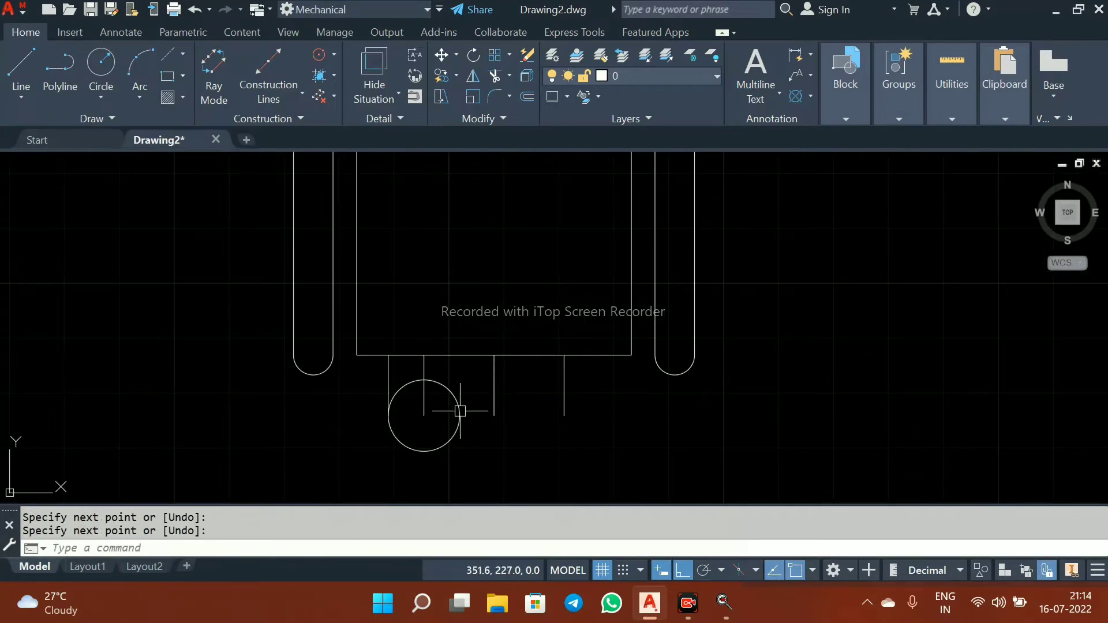
{"action": "key", "text": "Return"}
{"action": "left_click", "coordinate": [461, 415]}
{"action": "left_click", "coordinate": [464, 364]}
{"action": "key", "text": "Return"}
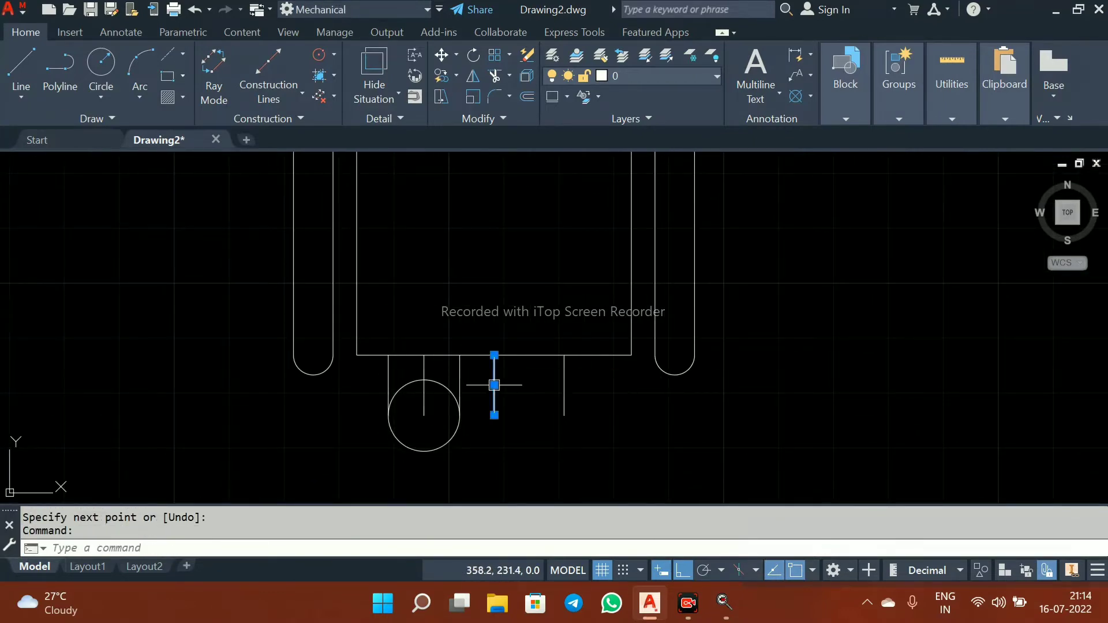
{"action": "key", "text": "Delete"}
Step: Trim the circle's upper half and the body's bottom edge across the left leg, and remove the leg's inner centre line
{"action": "type", "text": "tr"}
{"action": "key", "text": "Return"}
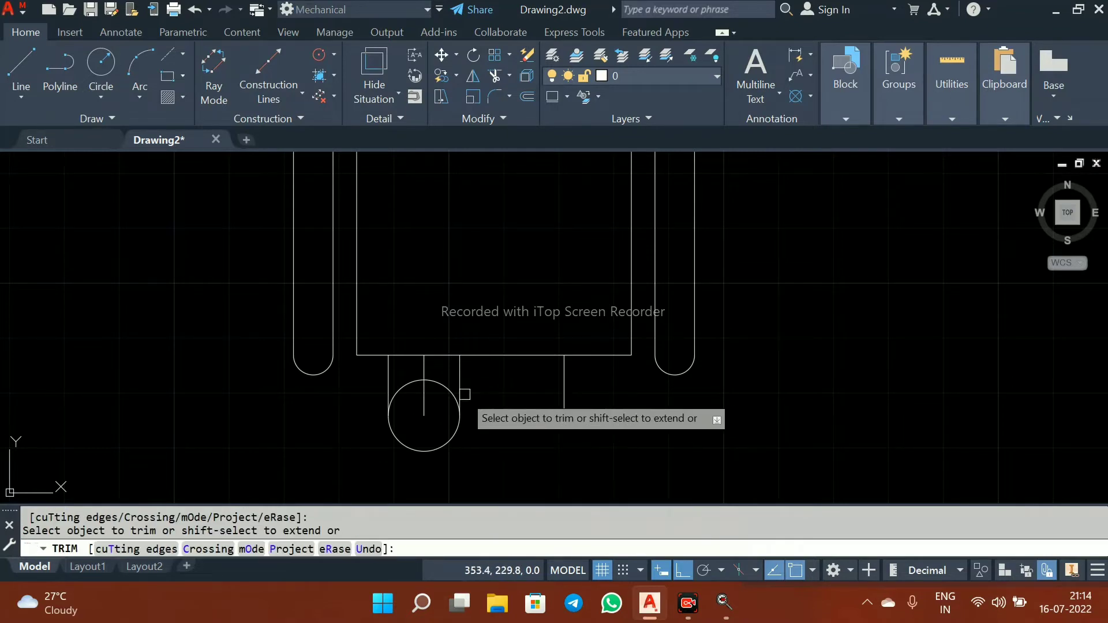
{"action": "left_click", "coordinate": [421, 382]}
{"action": "left_click", "coordinate": [407, 353]}
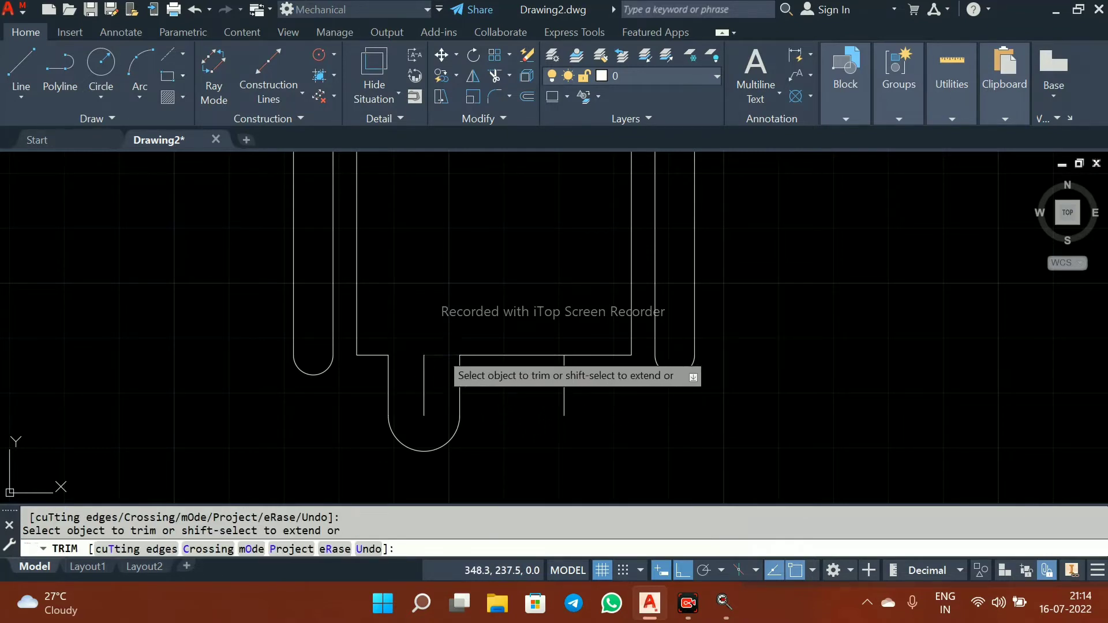
{"action": "key", "text": "Return"}
{"action": "left_click", "coordinate": [424, 373]}
{"action": "key", "text": "Return"}
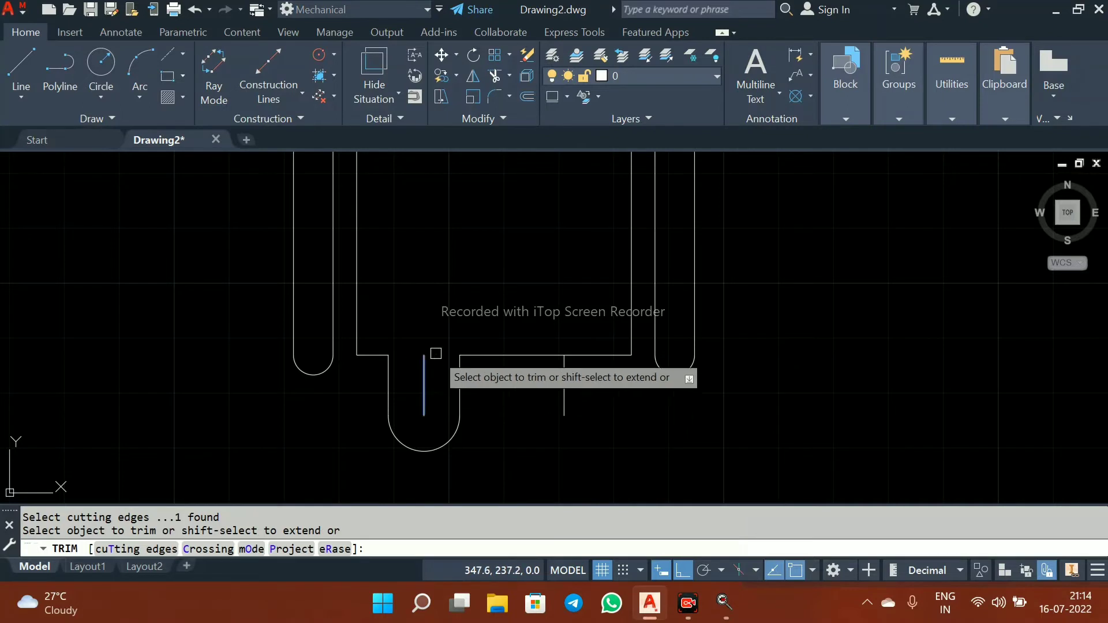
{"action": "left_click", "coordinate": [422, 376]}
{"action": "key", "text": "Escape"}
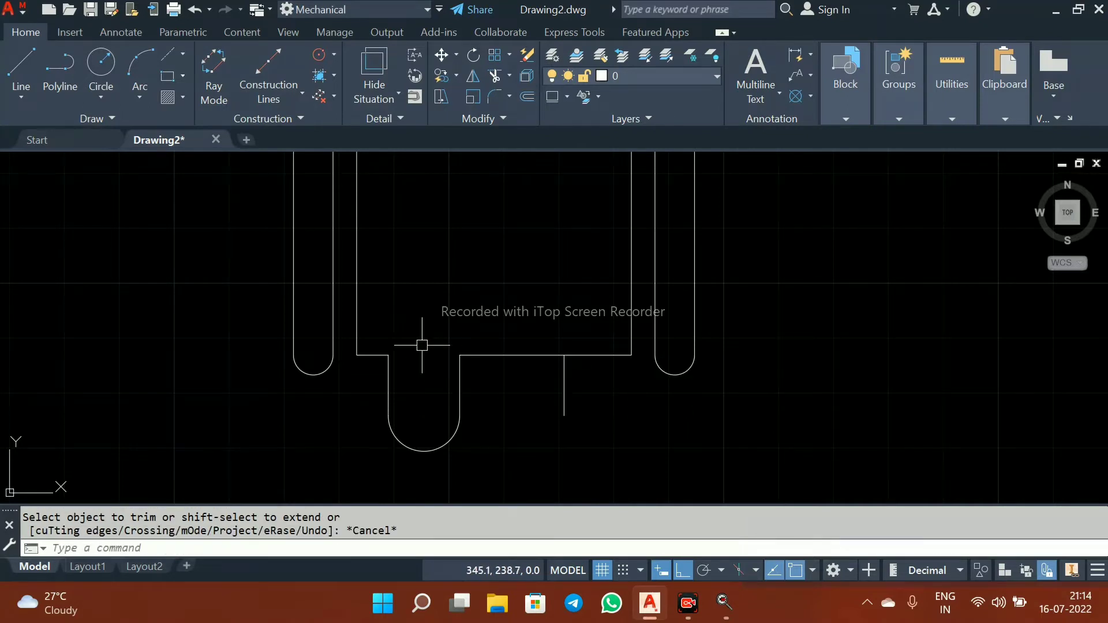
{"action": "left_click", "coordinate": [564, 383]}
{"action": "key", "text": "Escape"}
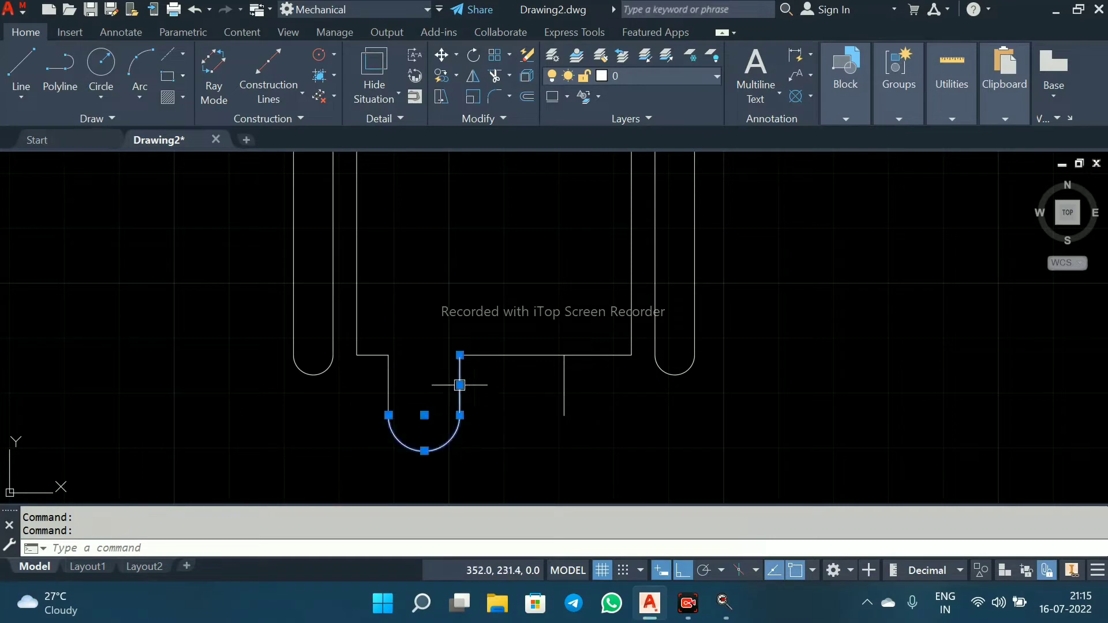
{"action": "type", "text": "CO"}
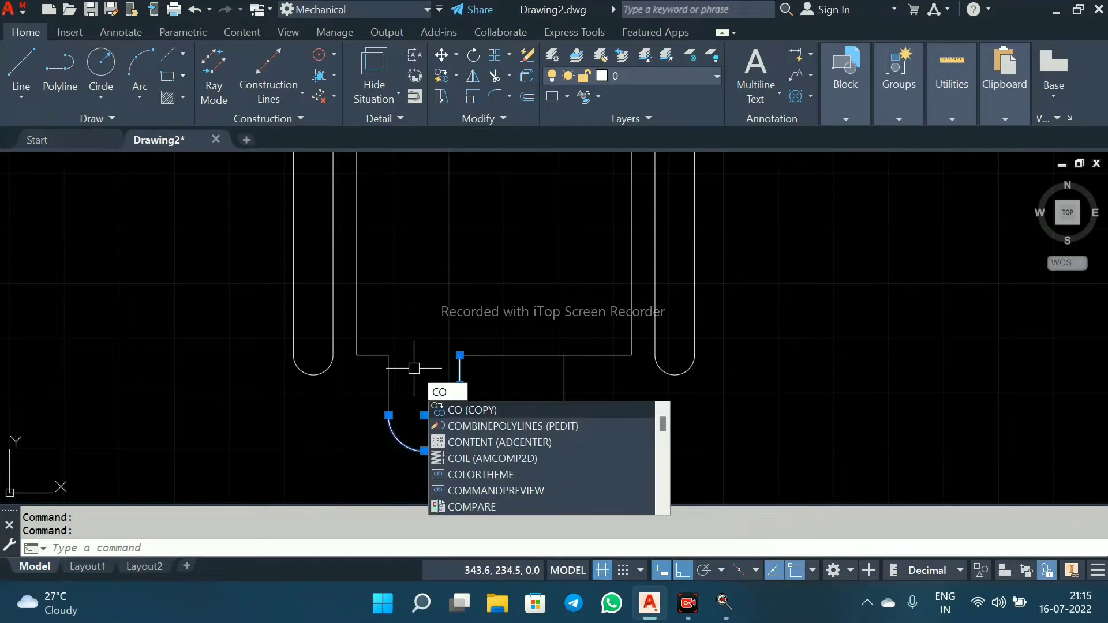
{"action": "key", "text": "Return"}
{"action": "left_click", "coordinate": [388, 416]}
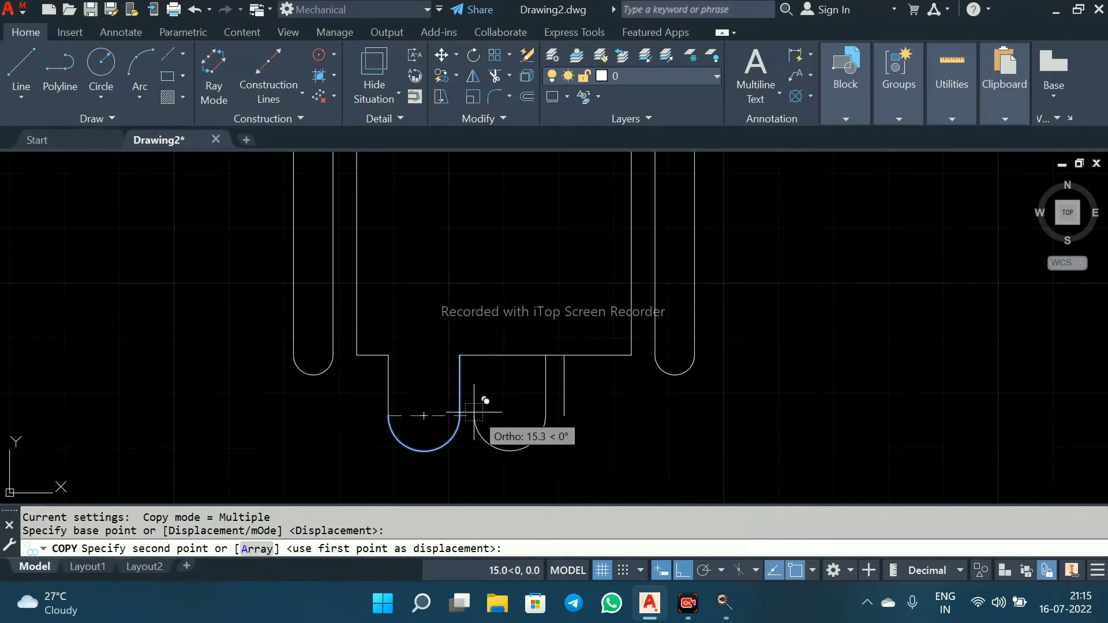
{"action": "key", "text": "Escape"}
Step: Erase the right offset line and draw a vertical centre line from the midpoint of the body's top side to its bottom side
{"action": "left_click", "coordinate": [564, 383]}
{"action": "key", "text": "Delete"}
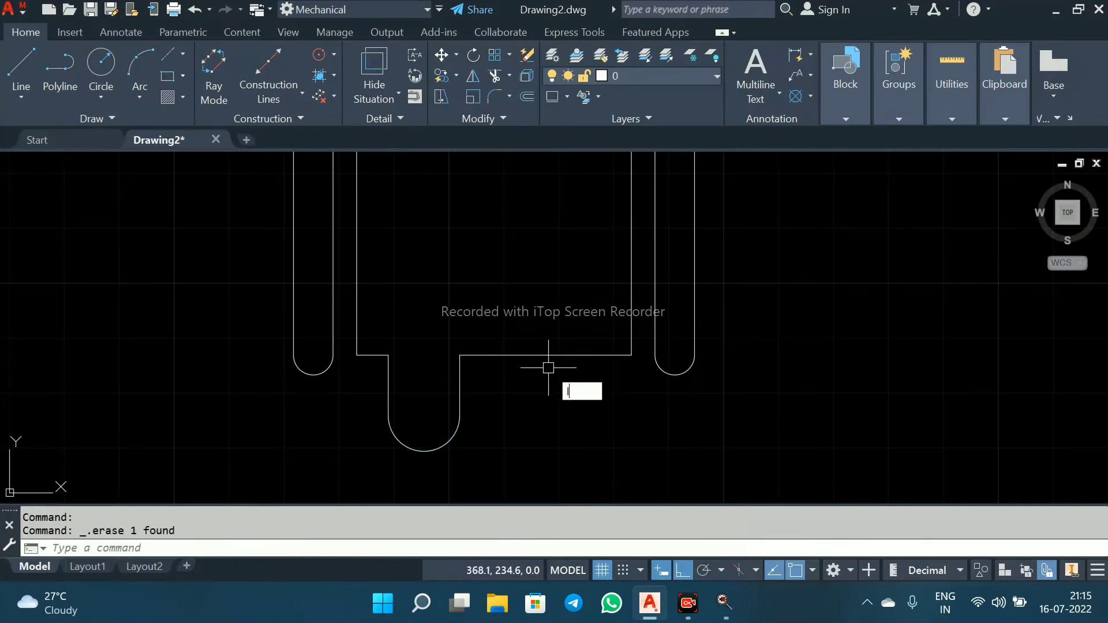
{"action": "type", "text": "l"}
{"action": "key", "text": "Return"}
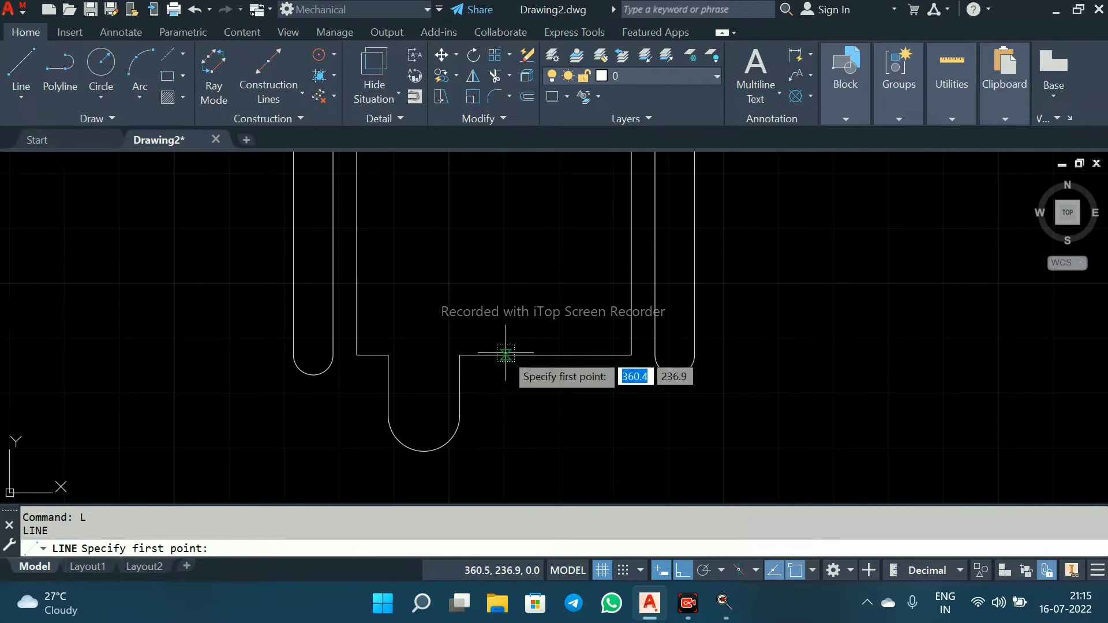
{"action": "scroll", "coordinate": [508, 370], "scroll_direction": "down", "scroll_amount": 3}
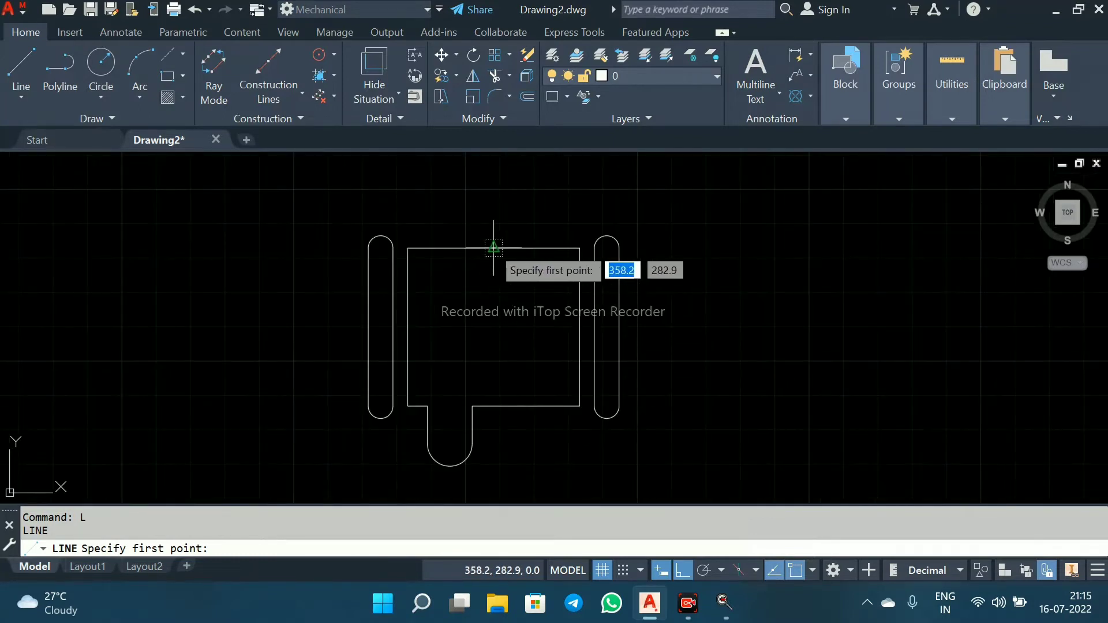
{"action": "left_click", "coordinate": [493, 247]}
{"action": "left_click", "coordinate": [493, 406]}
{"action": "key", "text": "Return"}
Step: Mirror the left leg's two lines and arc about the body's centre line, keeping the source objects
{"action": "scroll", "coordinate": [479, 476], "scroll_direction": "up", "scroll_amount": 2}
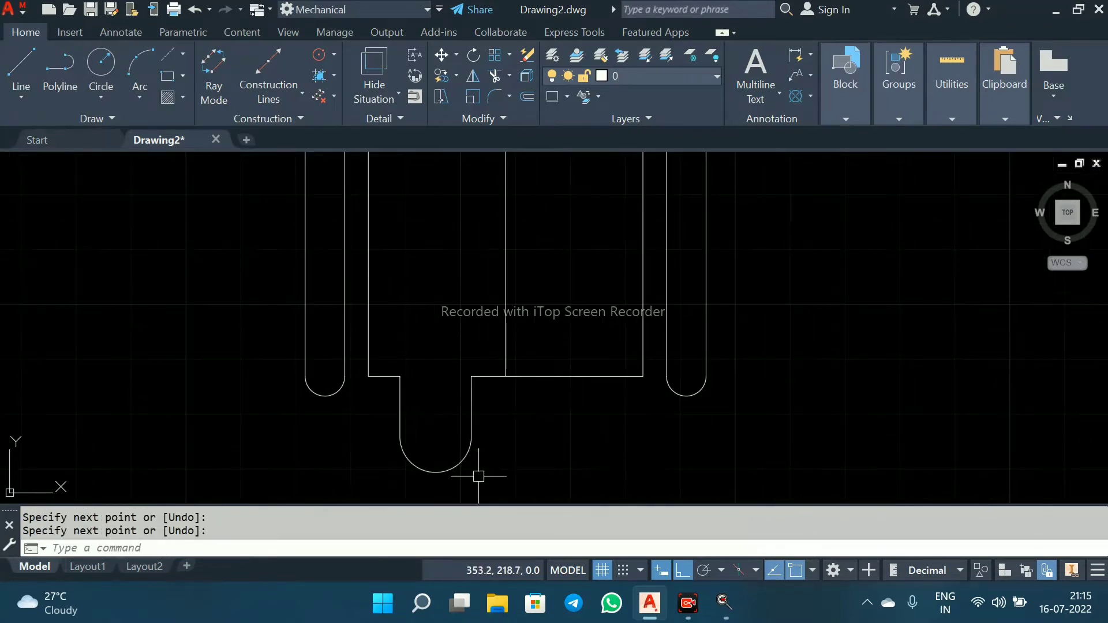
{"action": "left_click", "coordinate": [479, 477]}
{"action": "left_click", "coordinate": [400, 383]}
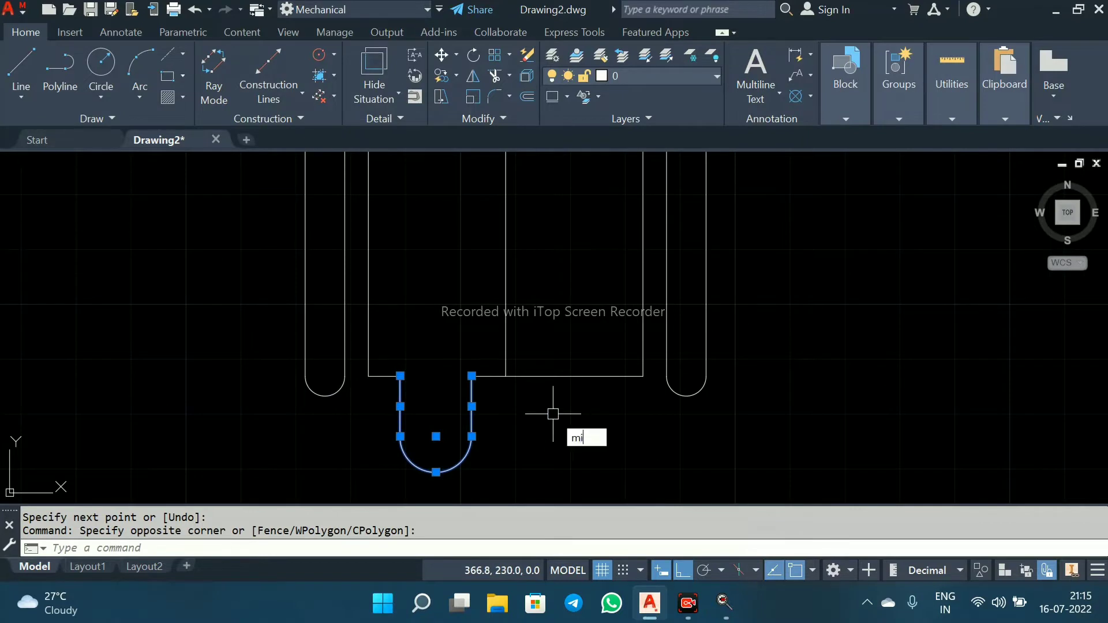
{"action": "key", "text": "Return"}
{"action": "left_click", "coordinate": [506, 376]}
{"action": "middle_click_drag", "start_coordinate": [523, 157], "coordinate": [530, 292]}
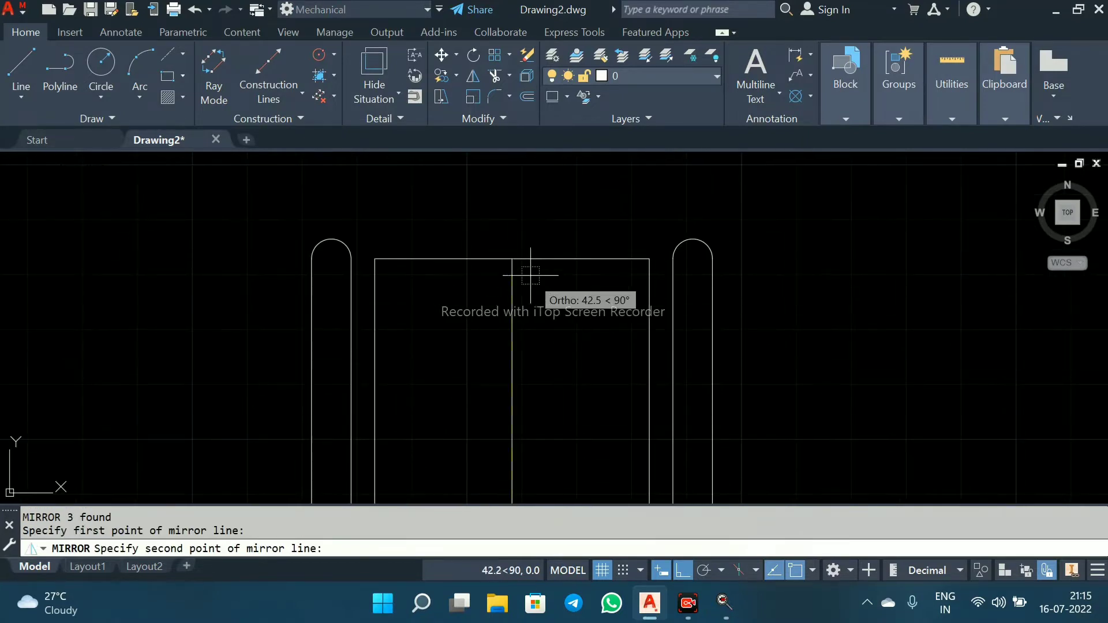
{"action": "scroll", "coordinate": [512, 259], "scroll_direction": "down", "scroll_amount": 2}
{"action": "left_click", "coordinate": [511, 263]}
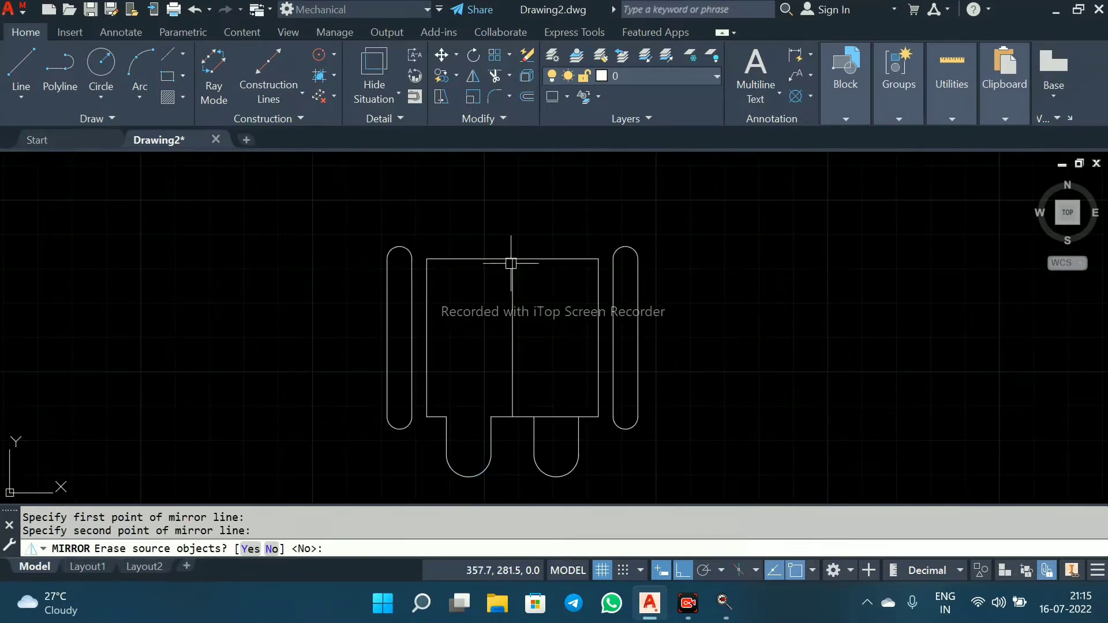
{"action": "type", "text": "N"}
{"action": "key", "text": "Return"}
Step: Trim the body's bottom edge across the right leg and erase the vertical centre line
{"action": "scroll", "coordinate": [555, 420], "scroll_direction": "up", "scroll_amount": 2}
{"action": "type", "text": "tr"}
{"action": "key", "text": "Return"}
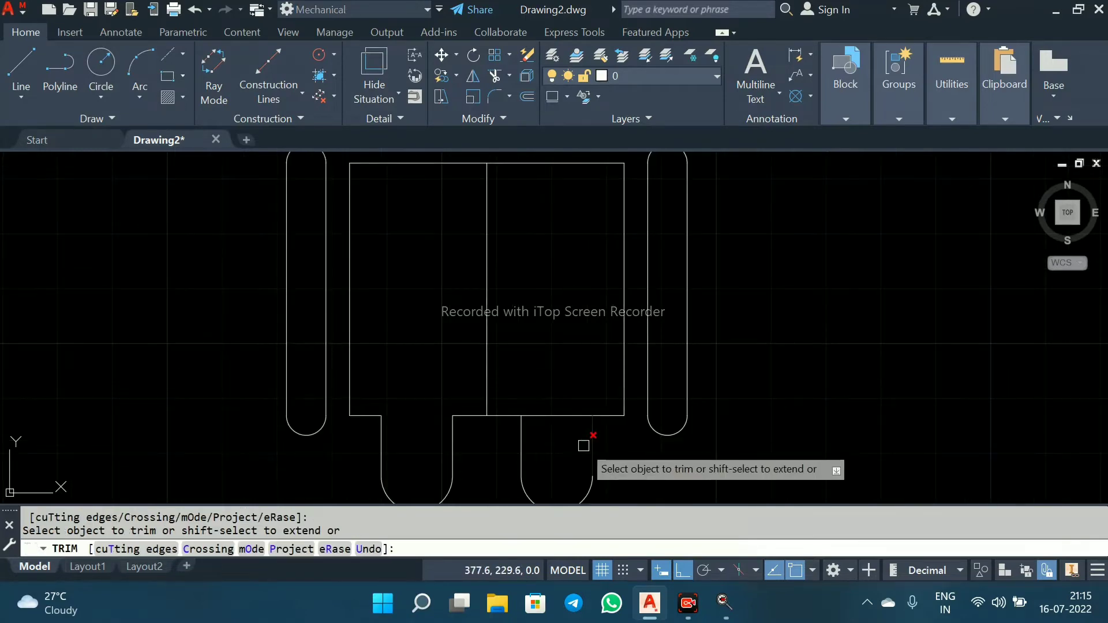
{"action": "key", "text": "Escape"}
{"action": "left_click", "coordinate": [488, 341]}
{"action": "key", "text": "Delete"}
{"action": "scroll", "coordinate": [488, 338], "scroll_direction": "down", "scroll_amount": 2}
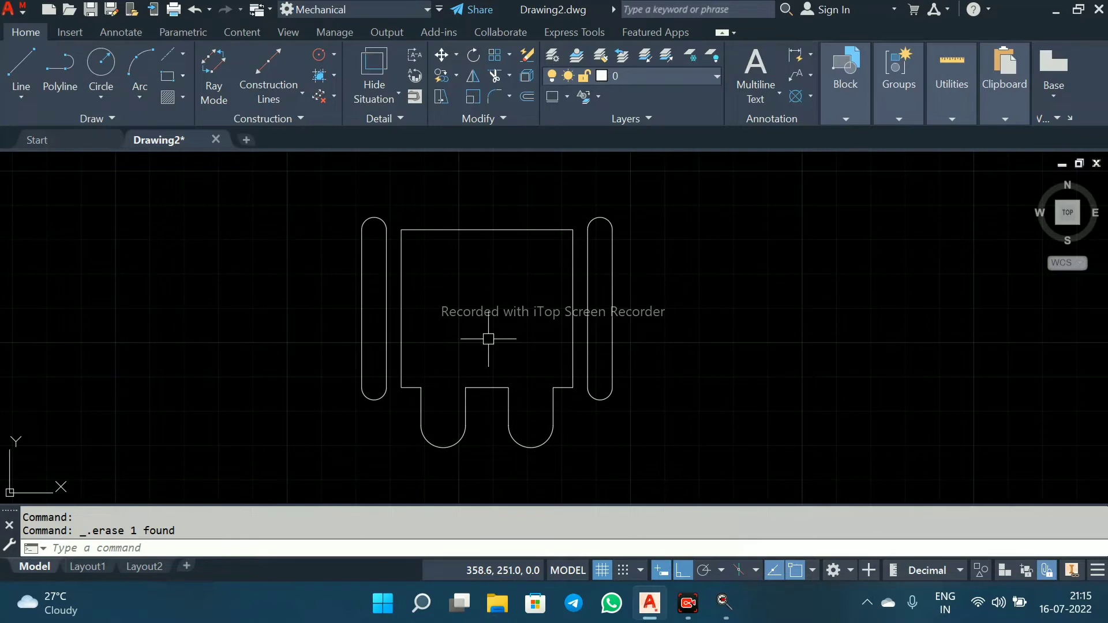
Step: Offset the body's top side upward by 3.8
{"action": "middle_click_drag", "start_coordinate": [488, 348], "coordinate": [487, 391]}
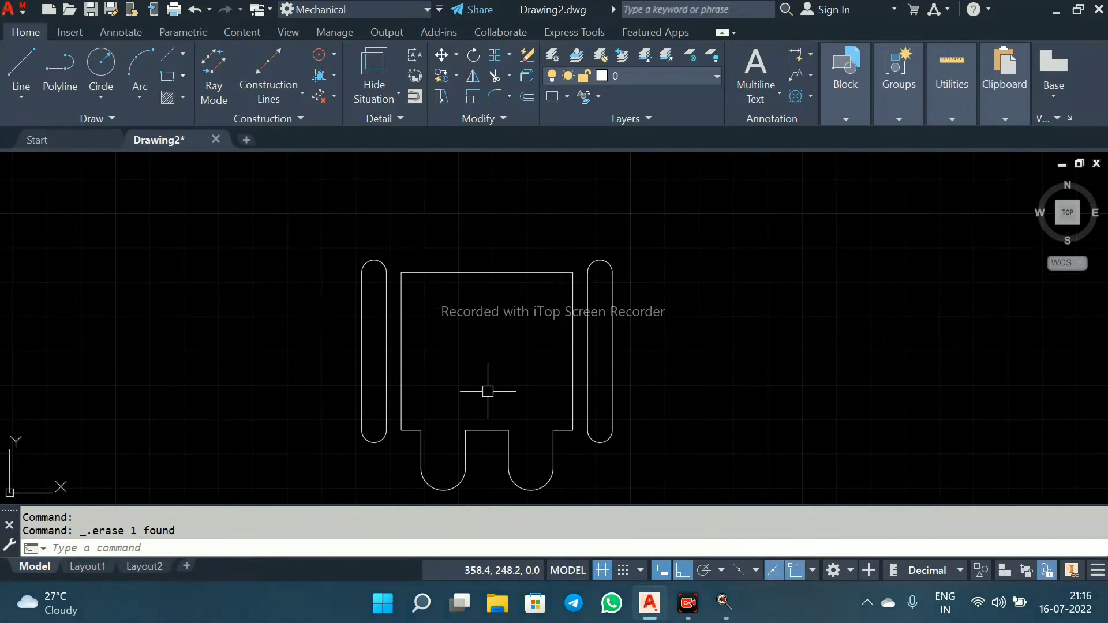
{"action": "type", "text": "o"}
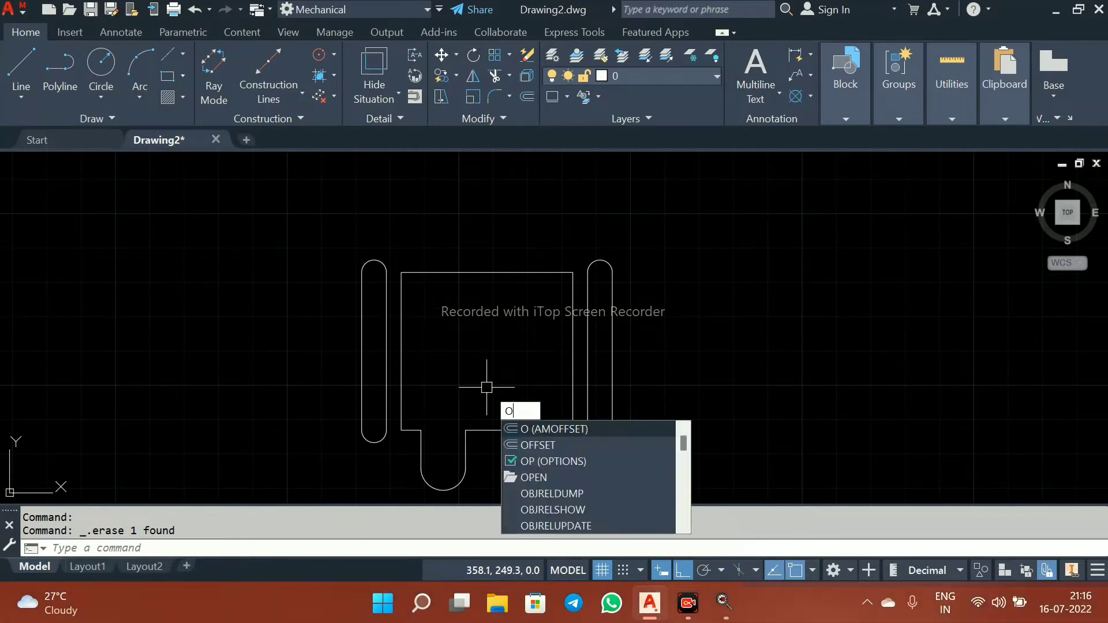
{"action": "key", "text": "Escape"}
{"action": "left_click", "coordinate": [476, 272]}
{"action": "type", "text": "of"}
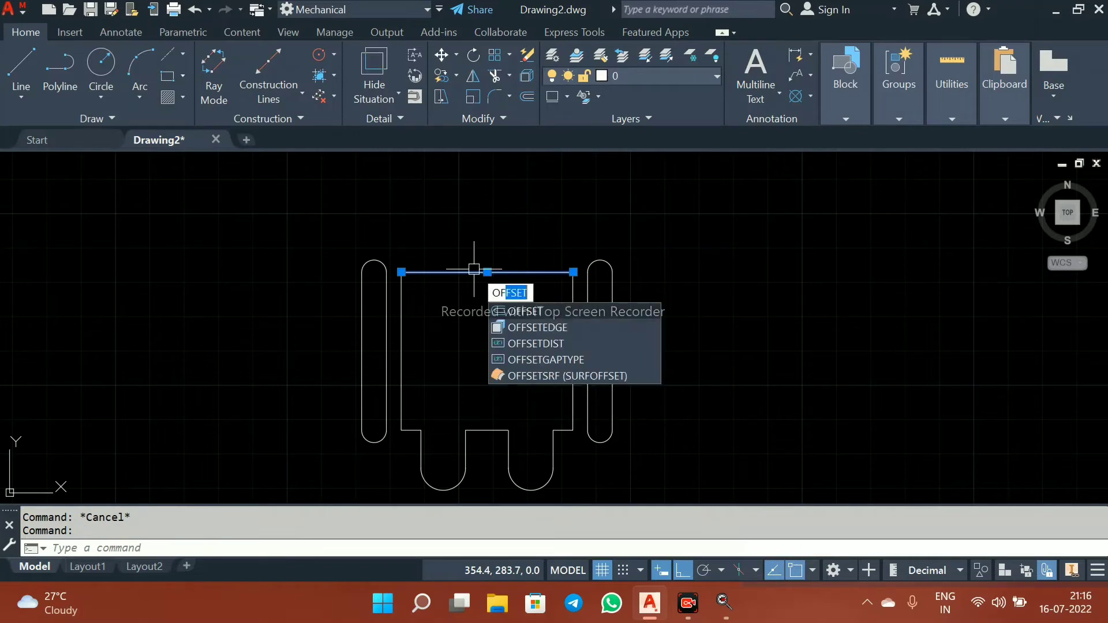
{"action": "key", "text": "Return"}
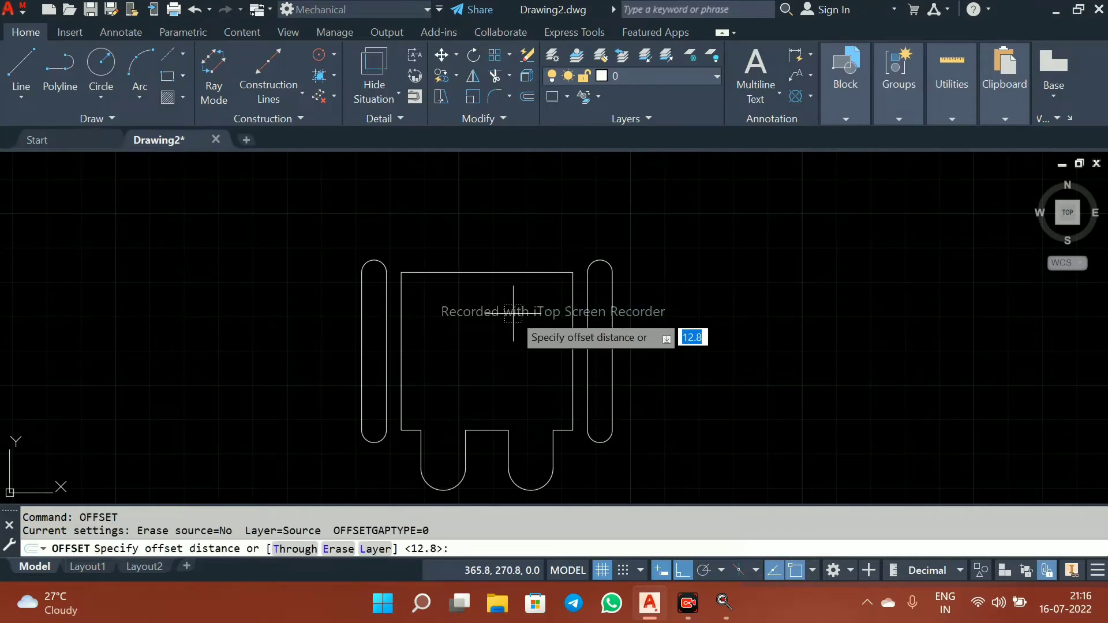
{"action": "type", "text": "3.0"}
{"action": "key", "text": "Return"}
{"action": "left_click", "coordinate": [492, 202]}
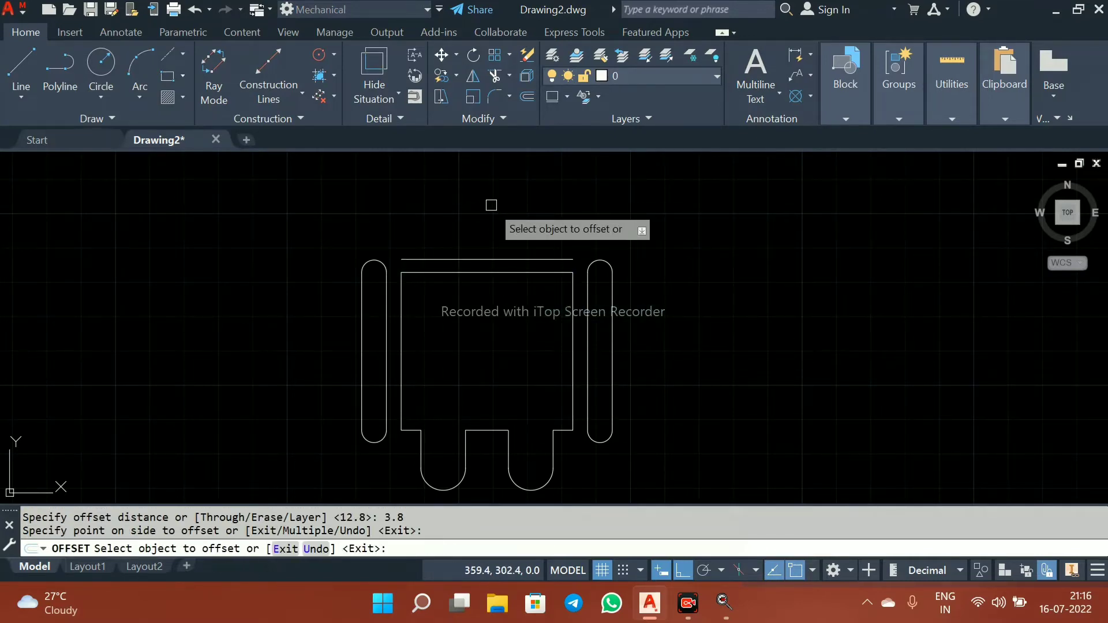
{"action": "key", "text": "Escape"}
Step: Draw the head circle centred on the midpoint of the line above the body, with its radius reaching that line's right endpoint
{"action": "type", "text": "c"}
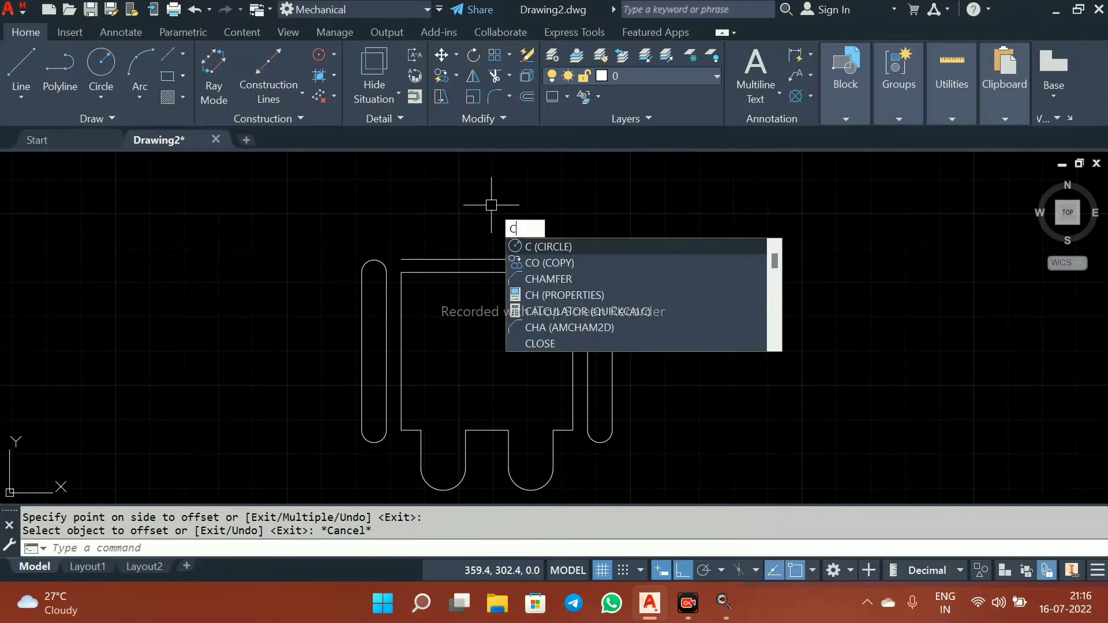
{"action": "key", "text": "Return"}
{"action": "left_click", "coordinate": [487, 259]}
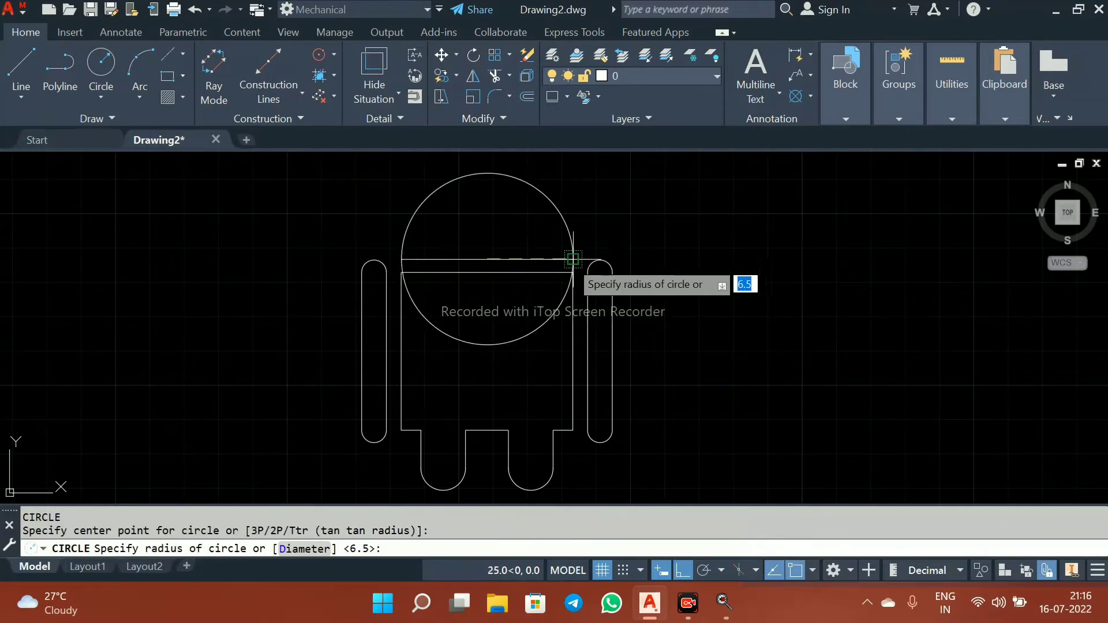
{"action": "left_click", "coordinate": [572, 259]}
Step: Trim away the circle's lower half below the head's base line, including the parts crossing the body
{"action": "type", "text": "tr"}
{"action": "key", "text": "Return"}
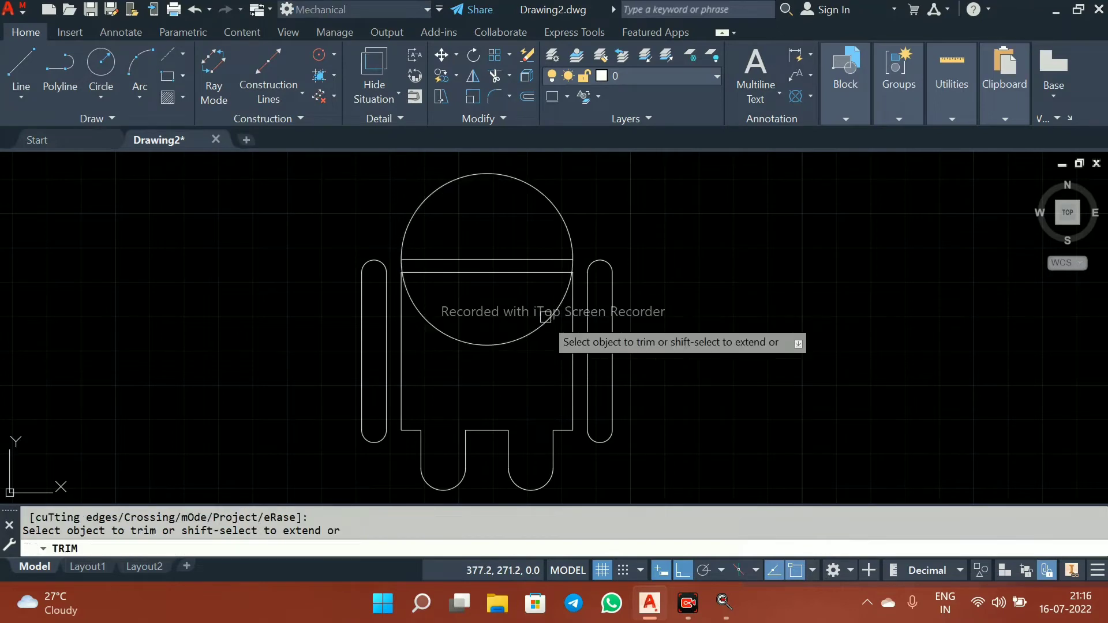
{"action": "scroll", "coordinate": [404, 257], "scroll_direction": "up", "scroll_amount": 4}
{"action": "key", "text": "Escape"}
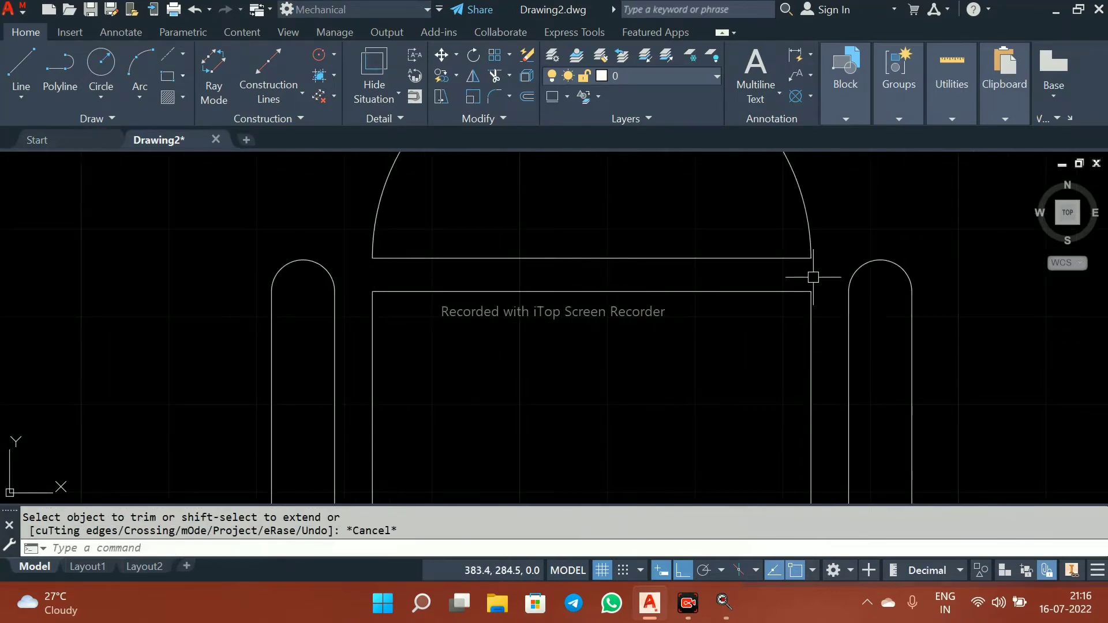
Step: Draw a vertical centre line in the head from the midpoint of its base line to the top of the arc
{"action": "scroll", "coordinate": [812, 277], "scroll_direction": "down", "scroll_amount": 5}
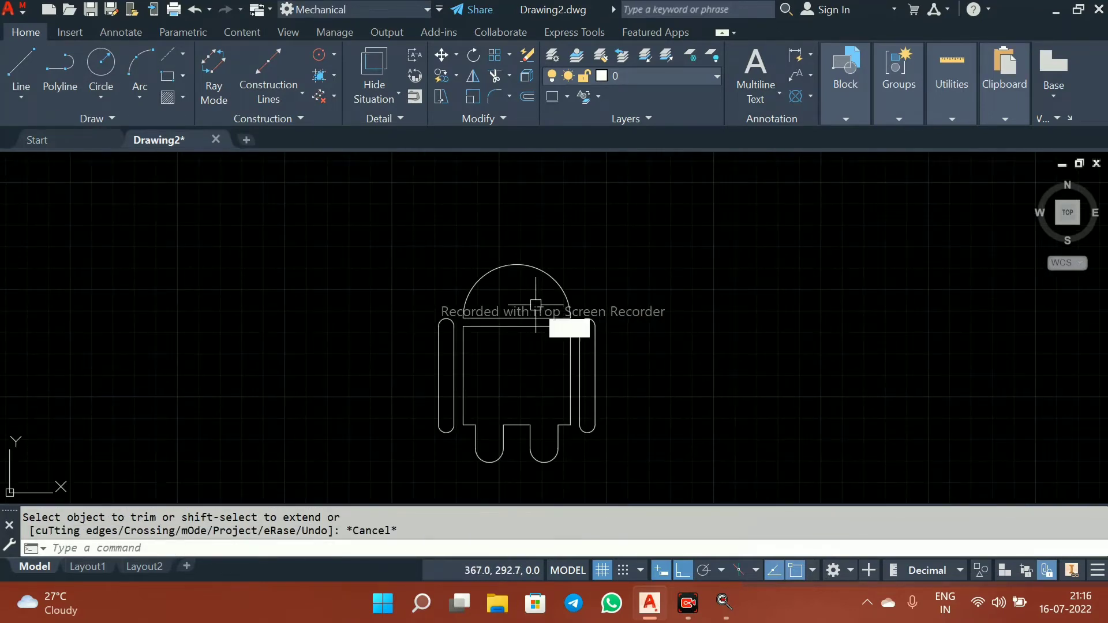
{"action": "type", "text": "l"}
{"action": "key", "text": "Return"}
{"action": "left_click", "coordinate": [517, 327]}
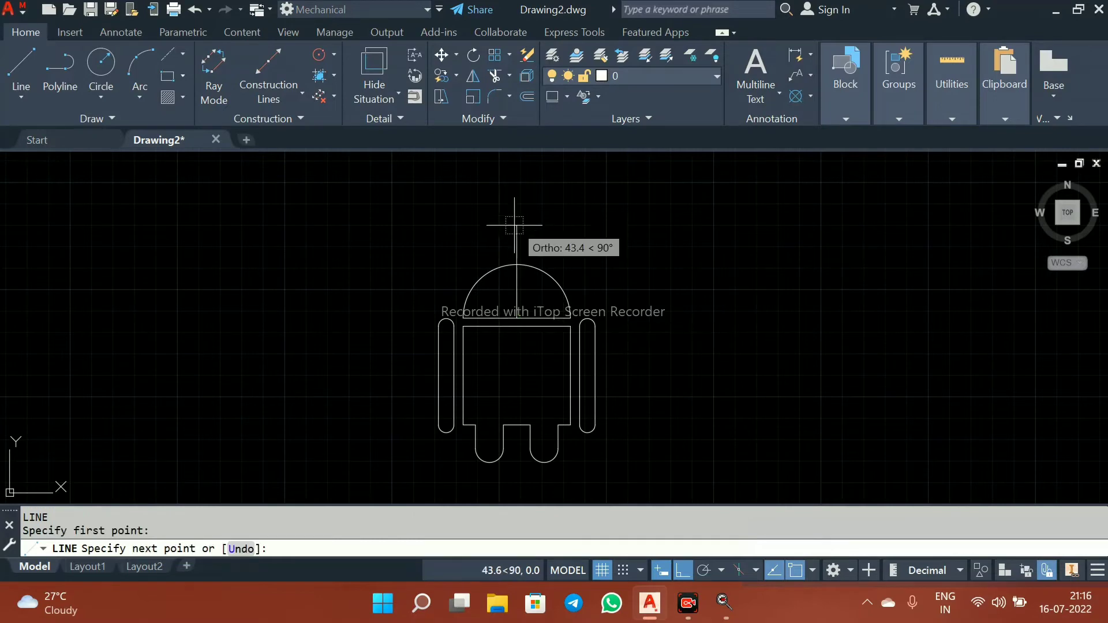
{"action": "left_click", "coordinate": [517, 265]}
{"action": "key", "text": "Return"}
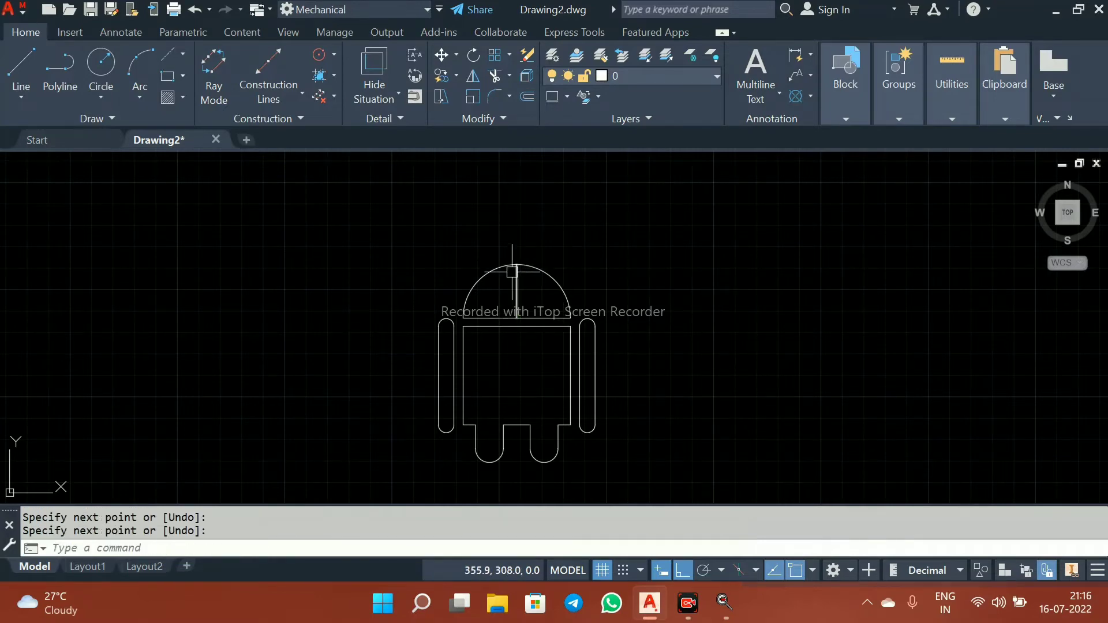
Step: Offset the head's base line upward by 14
{"action": "scroll", "coordinate": [514, 256], "scroll_direction": "up", "scroll_amount": 2}
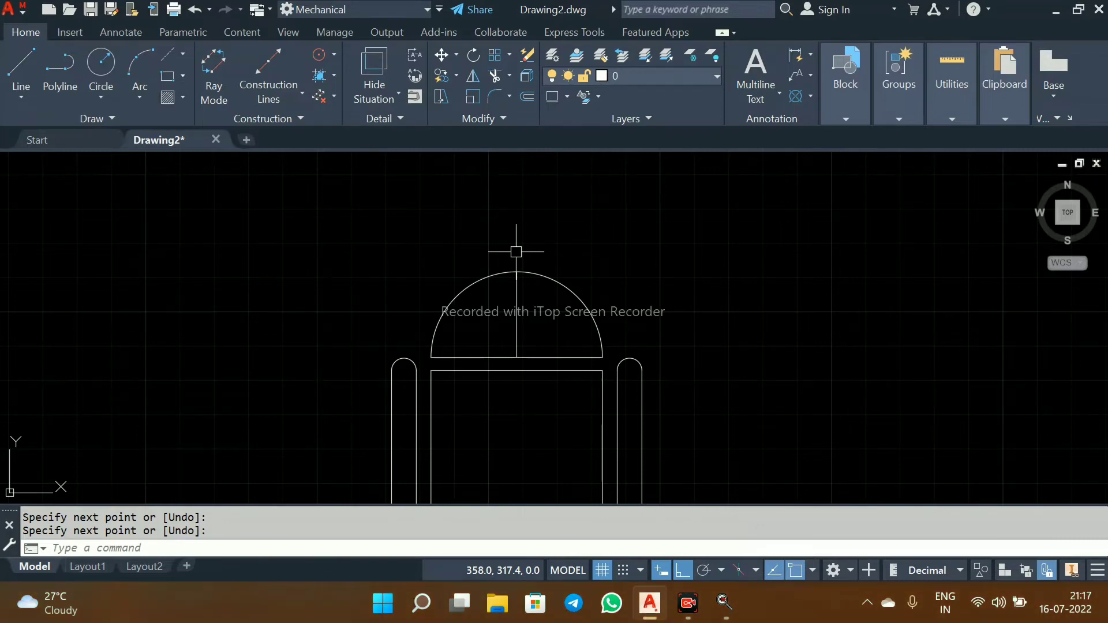
{"action": "type", "text": "ff"}
{"action": "key", "text": "Return"}
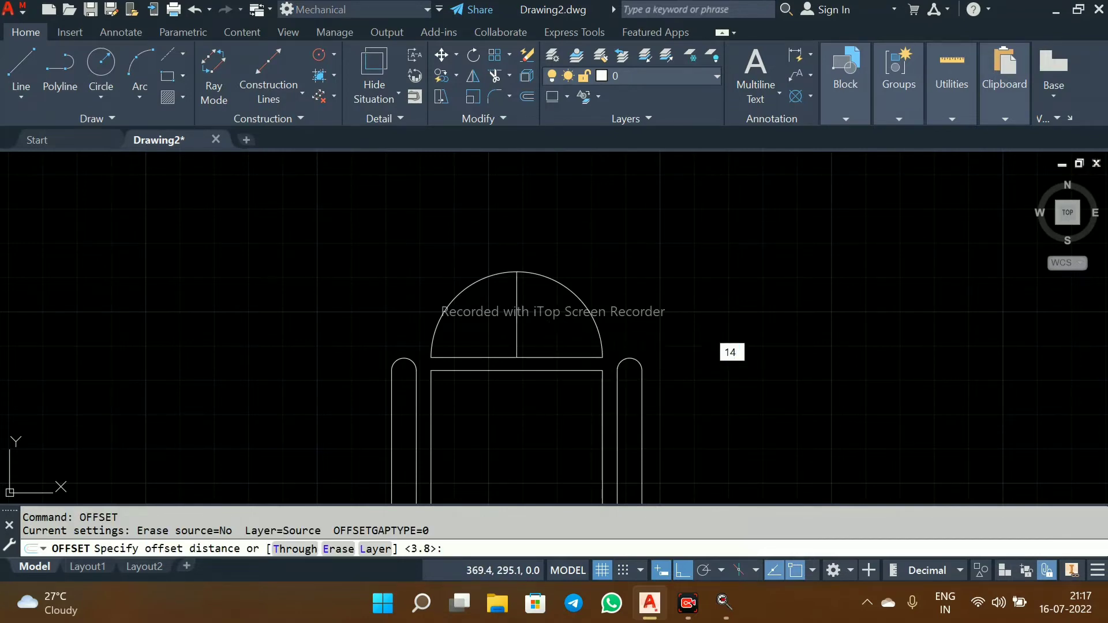
{"action": "key", "text": "Return"}
{"action": "left_click", "coordinate": [478, 357]}
{"action": "left_click", "coordinate": [509, 322]}
{"action": "key", "text": "Return"}
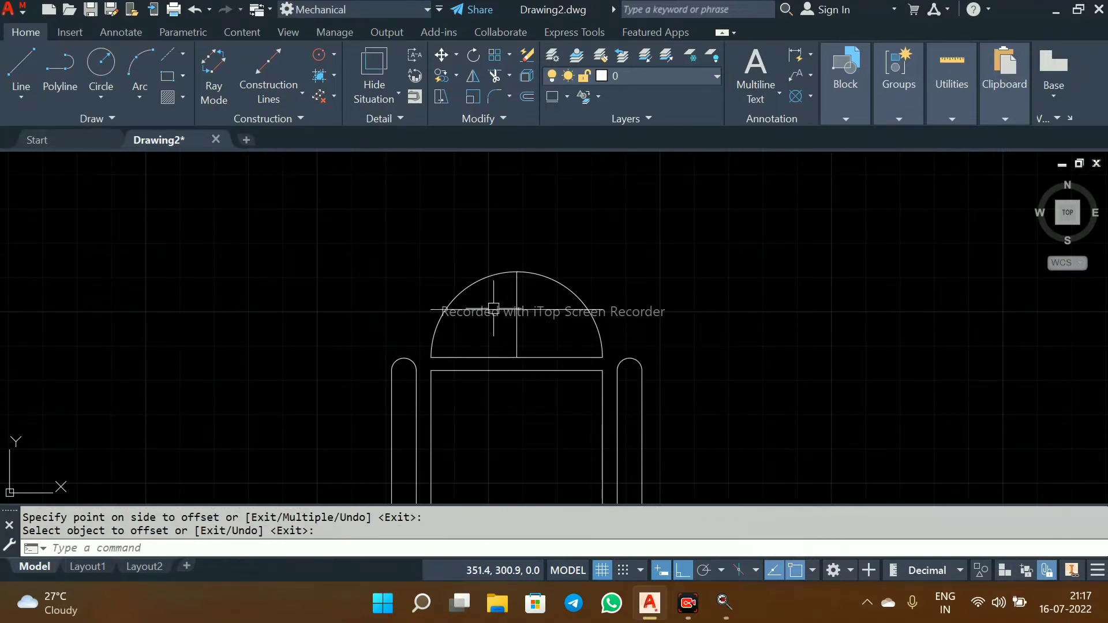
Step: Offset the head's vertical centre line to the left by 11
{"action": "key", "text": "Return"}
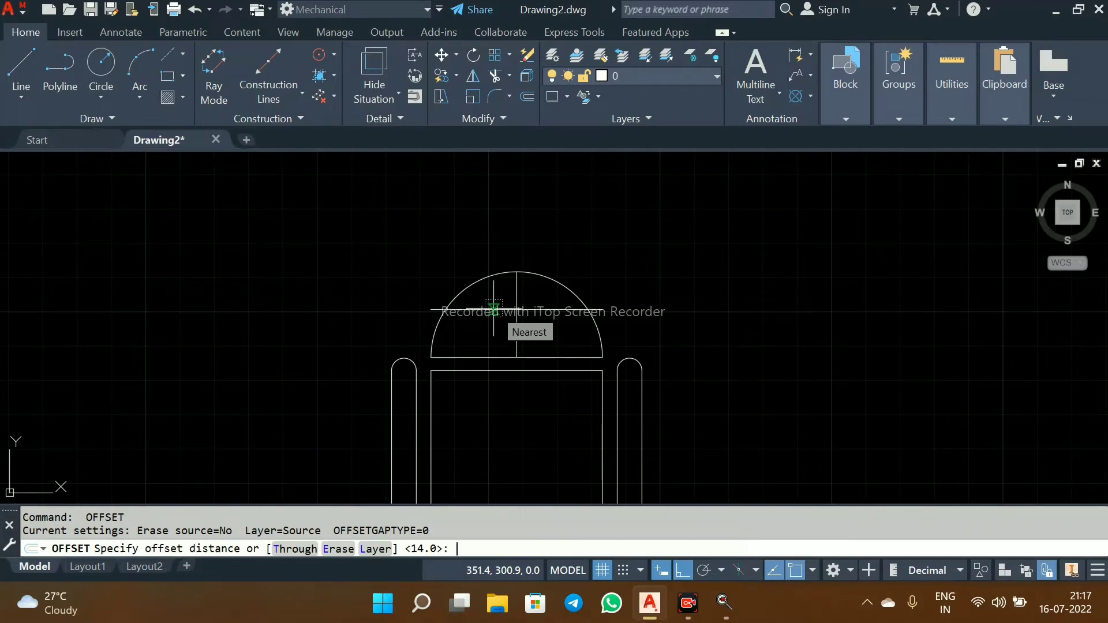
{"action": "type", "text": "11"}
{"action": "key", "text": "Return"}
{"action": "left_click", "coordinate": [516, 325]}
{"action": "left_click", "coordinate": [506, 325]}
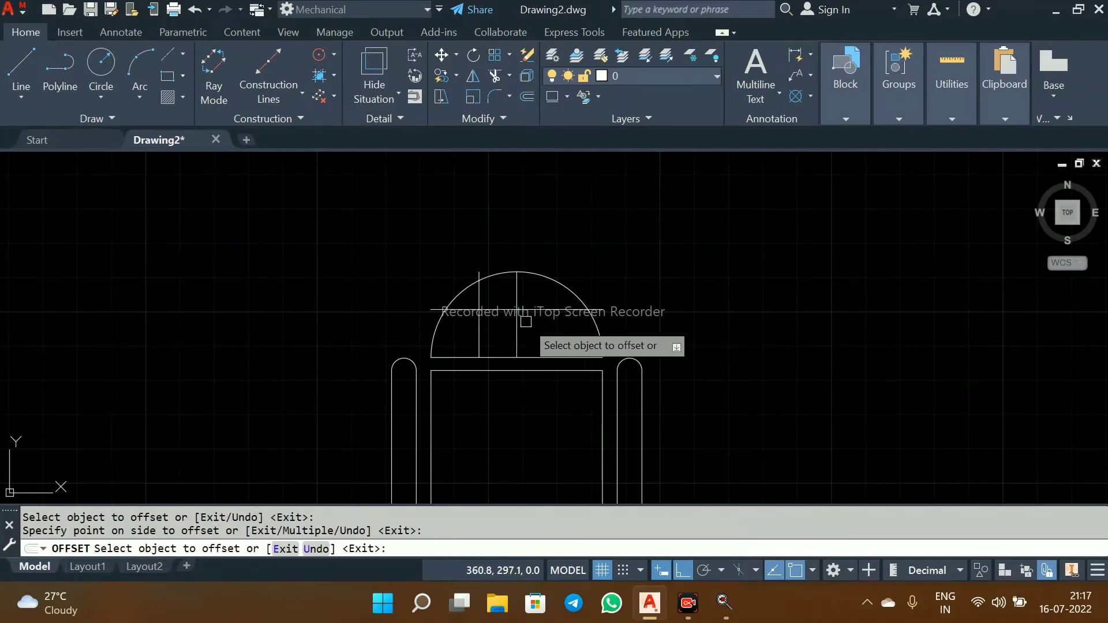
{"action": "right_click", "coordinate": [526, 321]}
{"action": "left_click", "coordinate": [572, 334]}
Step: Draw the left eye as a circle of radius 2.3 centred on the intersection of the two offset lines
{"action": "scroll", "coordinate": [508, 320], "scroll_direction": "up", "scroll_amount": 2}
{"action": "type", "text": "c"}
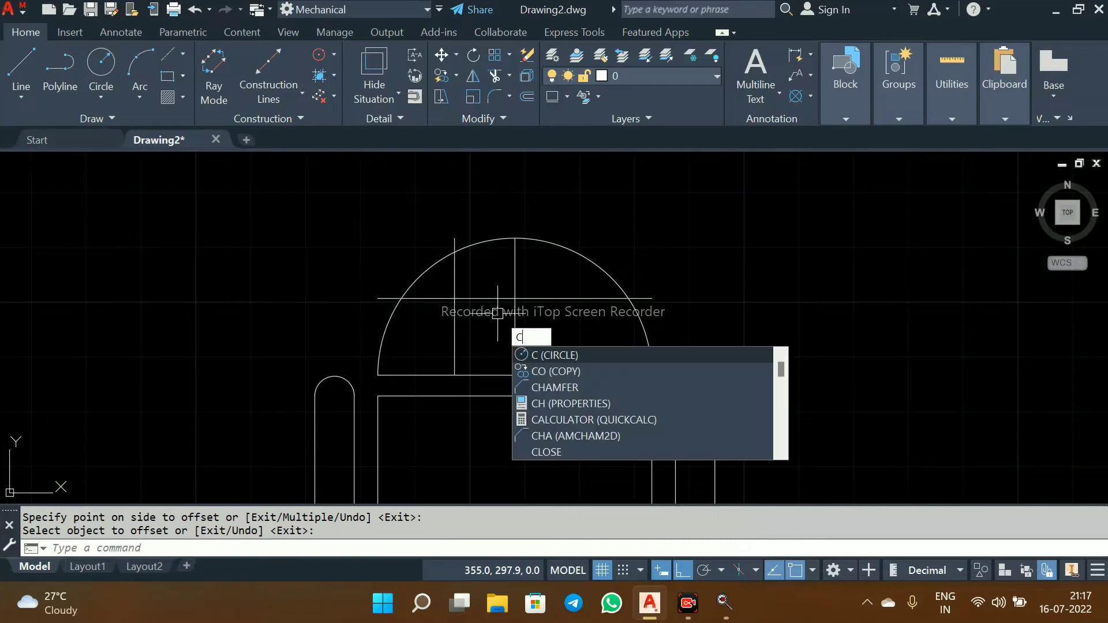
{"action": "key", "text": "Return"}
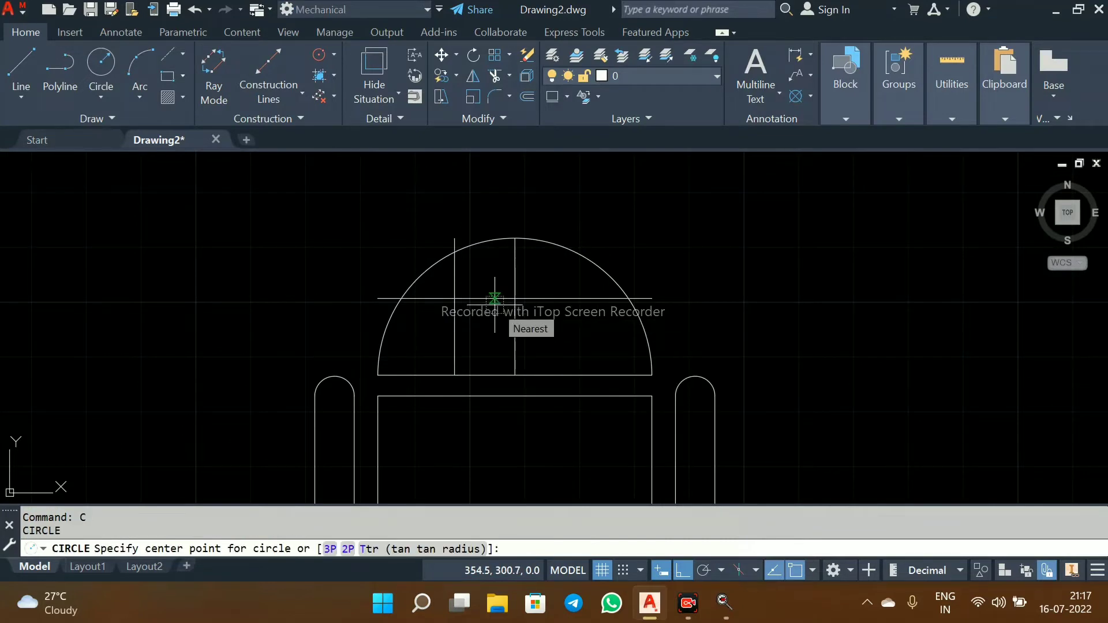
{"action": "left_click", "coordinate": [455, 298]}
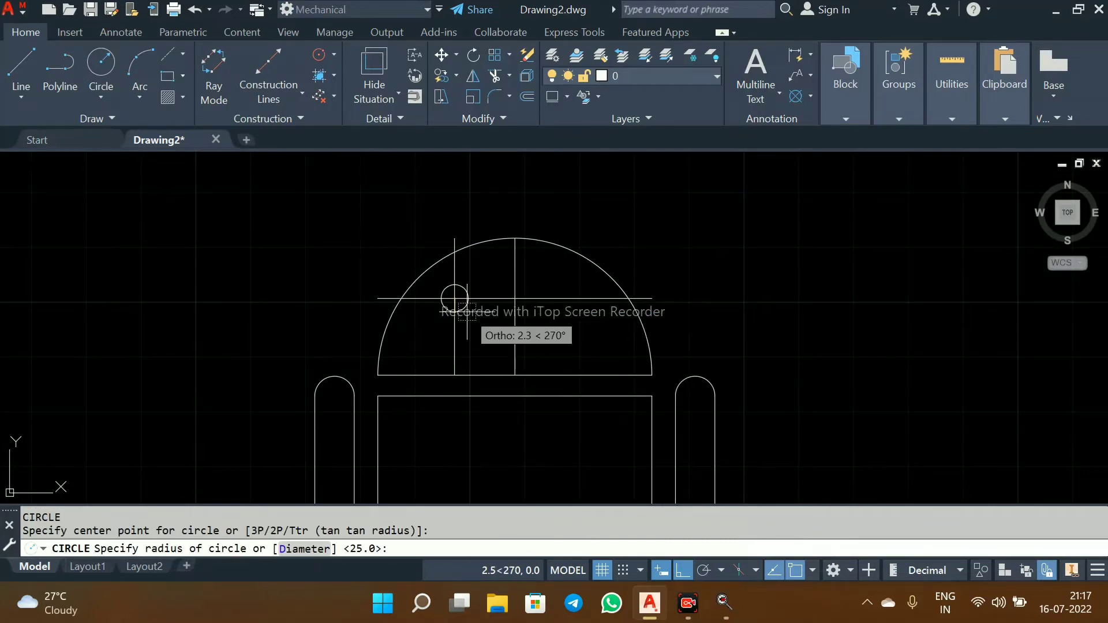
{"action": "type", "text": "2.3"}
{"action": "key", "text": "Return"}
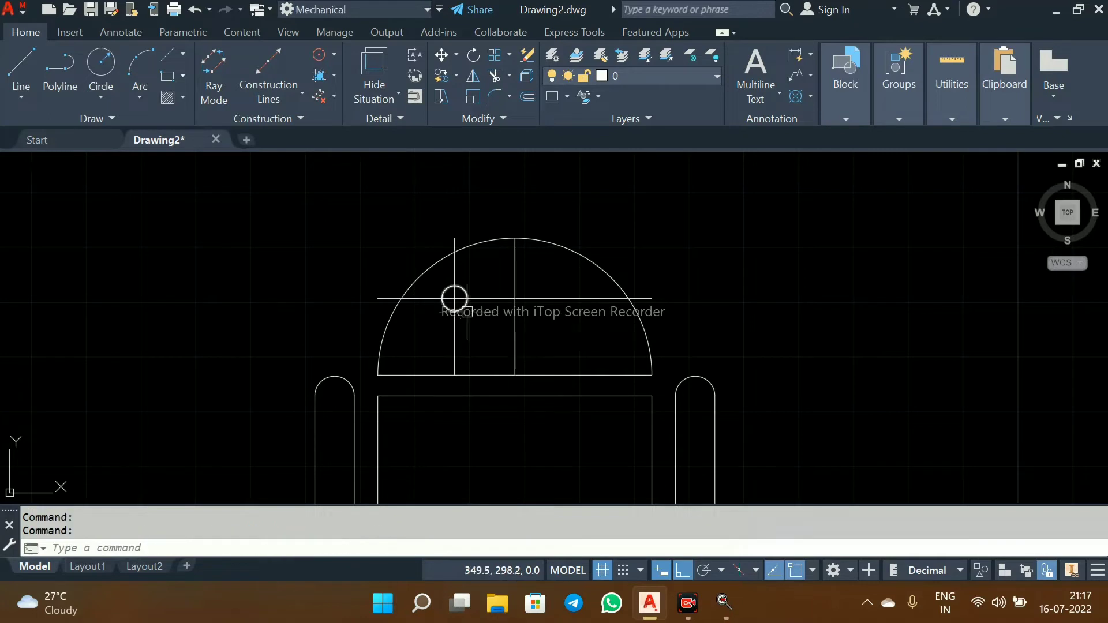
Step: Erase the horizontal and vertical offset lines crossing the left eye
{"action": "left_click", "coordinate": [454, 323]}
{"action": "left_click", "coordinate": [485, 298]}
{"action": "key", "text": "Delete"}
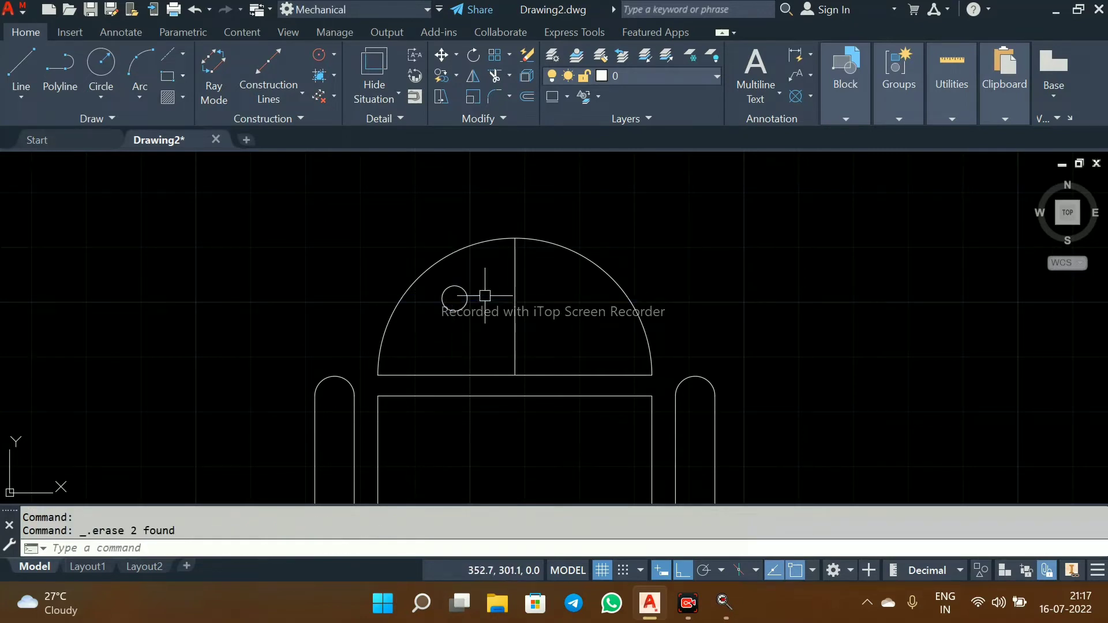
{"action": "key", "text": "Escape"}
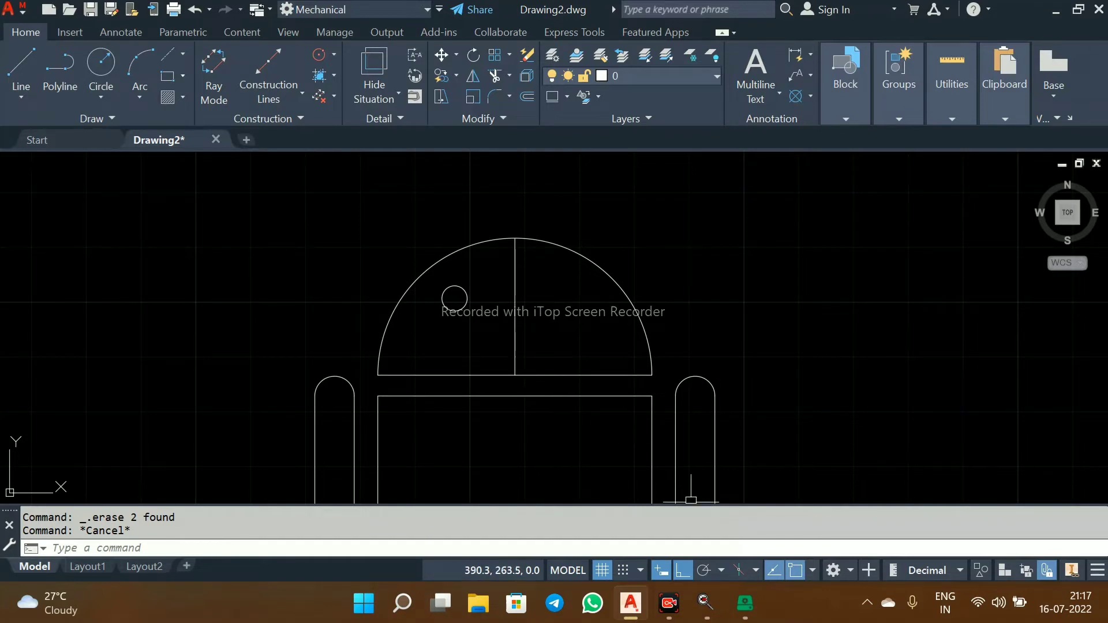
Step: Set polar tracking to 15° increments and draw a guide line at 120° from the head base's midpoint to beyond the arc
{"action": "left_click", "coordinate": [721, 571]}
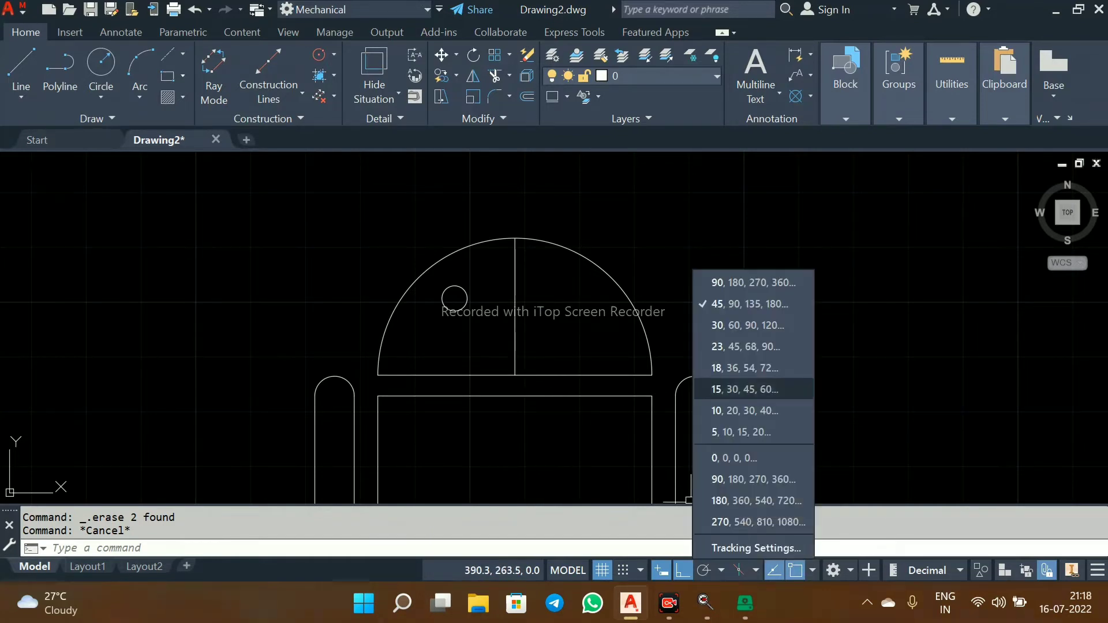
{"action": "left_click", "coordinate": [745, 389]}
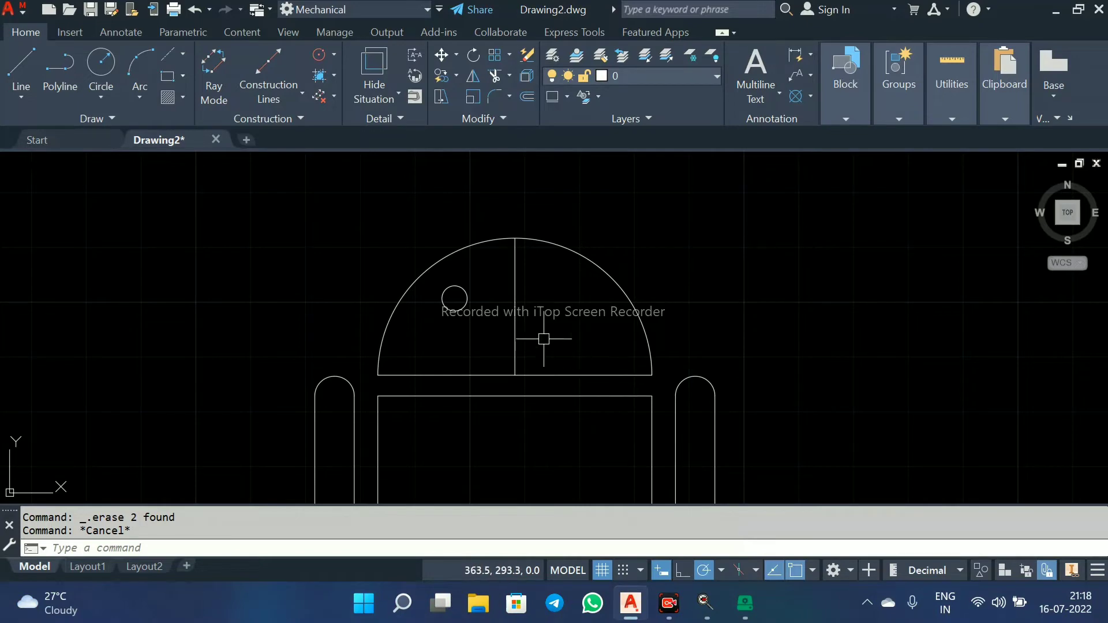
{"action": "type", "text": "l"}
{"action": "key", "text": "Return"}
{"action": "left_click", "coordinate": [515, 375]}
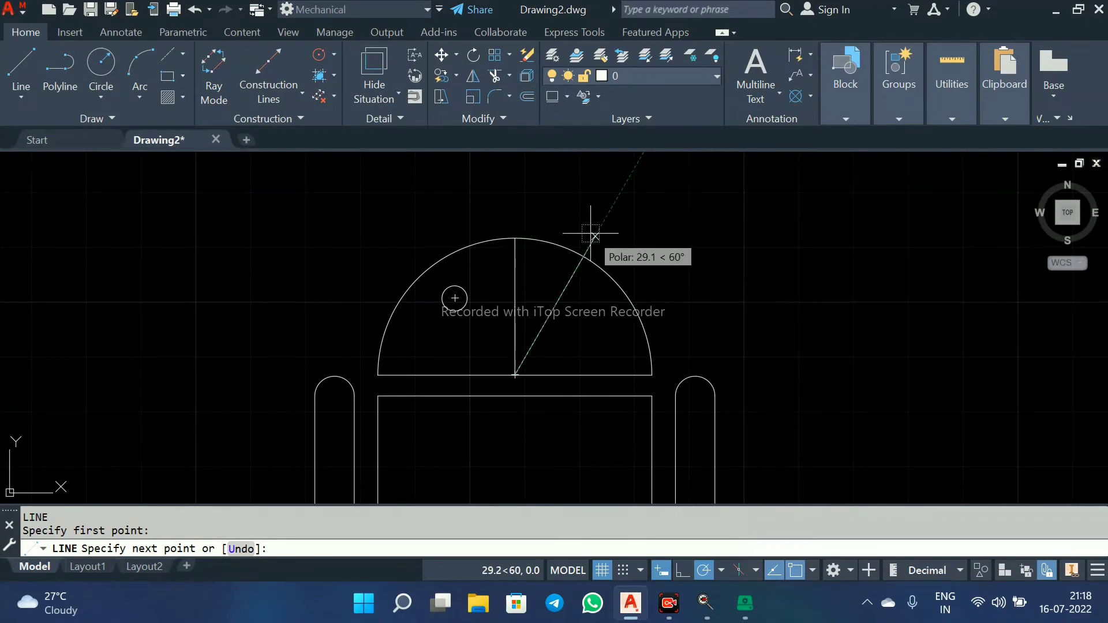
{"action": "left_click", "coordinate": [413, 209]}
{"action": "key", "text": "Escape"}
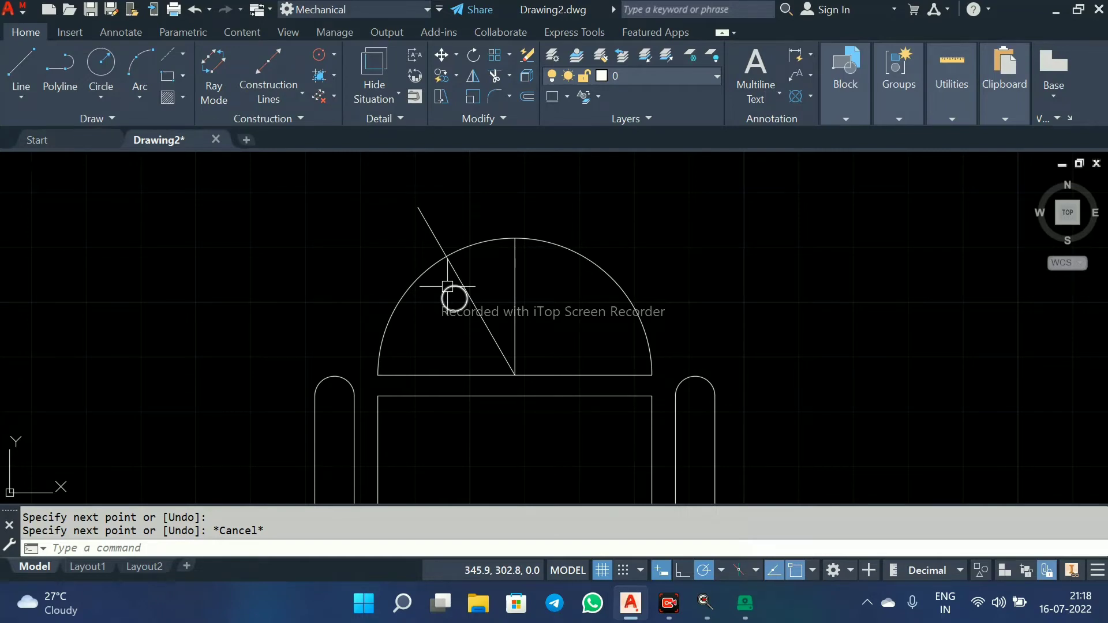
Step: Draw the left antenna line, 18 long at 120°, starting where the guide line crosses the head's arc
{"action": "scroll", "coordinate": [404, 237], "scroll_direction": "down", "scroll_amount": 2}
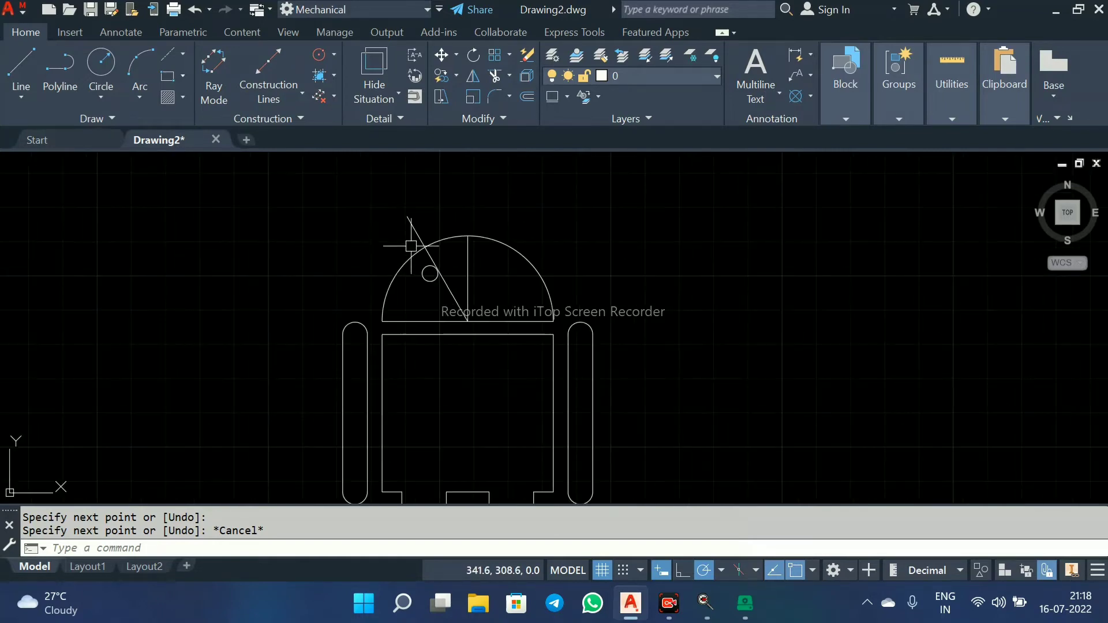
{"action": "type", "text": "L"}
{"action": "key", "text": "Return"}
{"action": "left_click", "coordinate": [426, 248]}
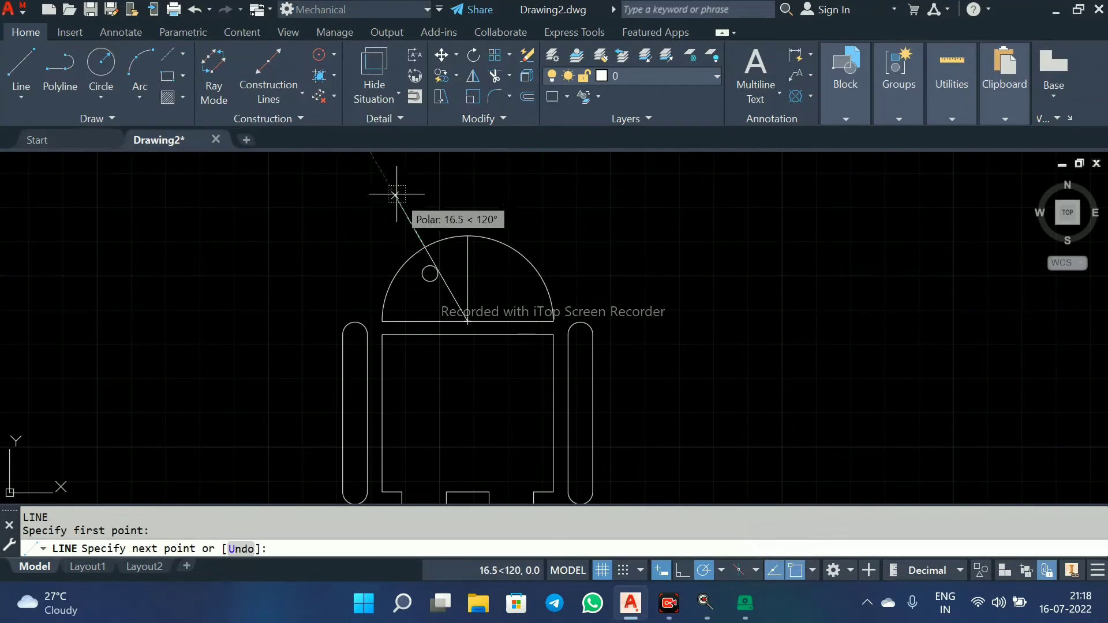
{"action": "middle_click_drag", "start_coordinate": [388, 182], "coordinate": [400, 261]}
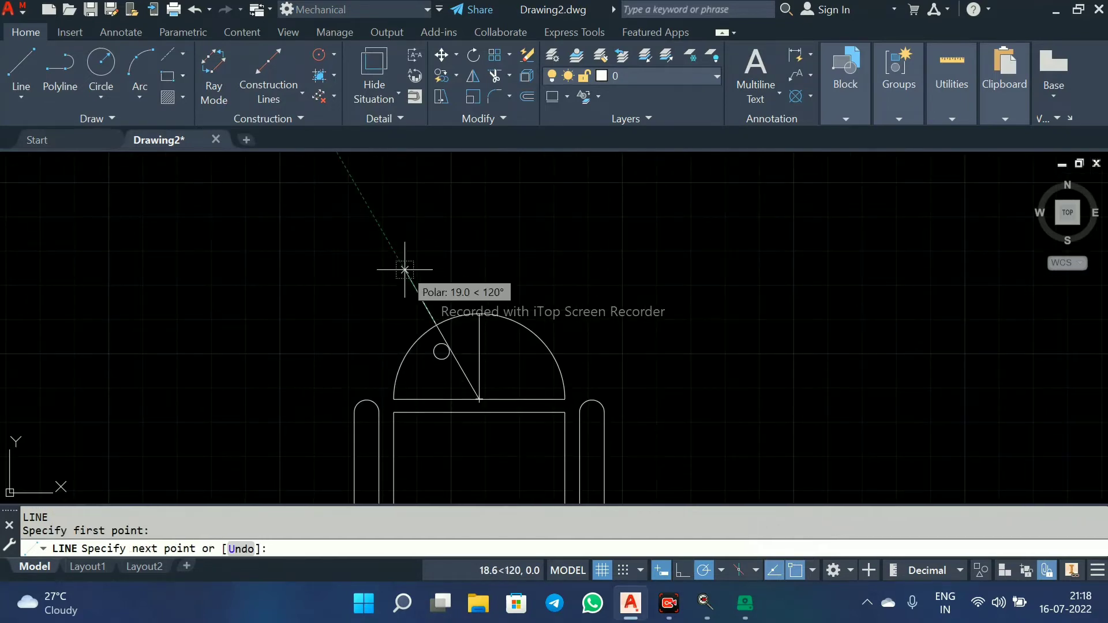
{"action": "type", "text": "18"}
{"action": "key", "text": "Return"}
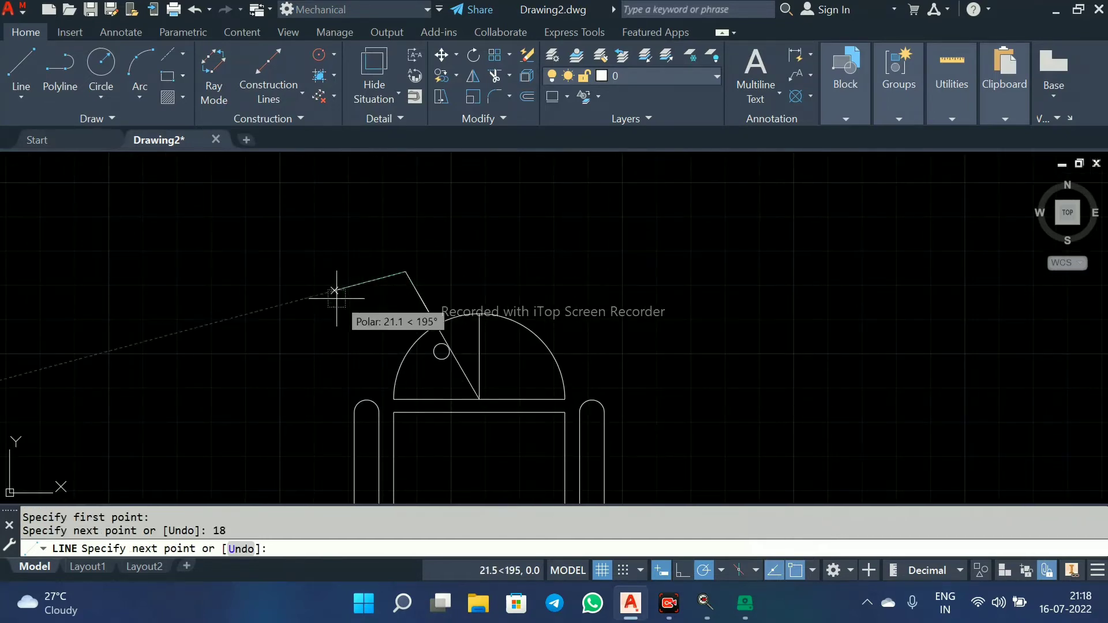
{"action": "key", "text": "Escape"}
Step: Erase the slanted guide line running from the head base's midpoint, keeping the antenna line
{"action": "scroll", "coordinate": [433, 315], "scroll_direction": "up", "scroll_amount": 2}
{"action": "scroll", "coordinate": [506, 414], "scroll_direction": "down", "scroll_amount": 2}
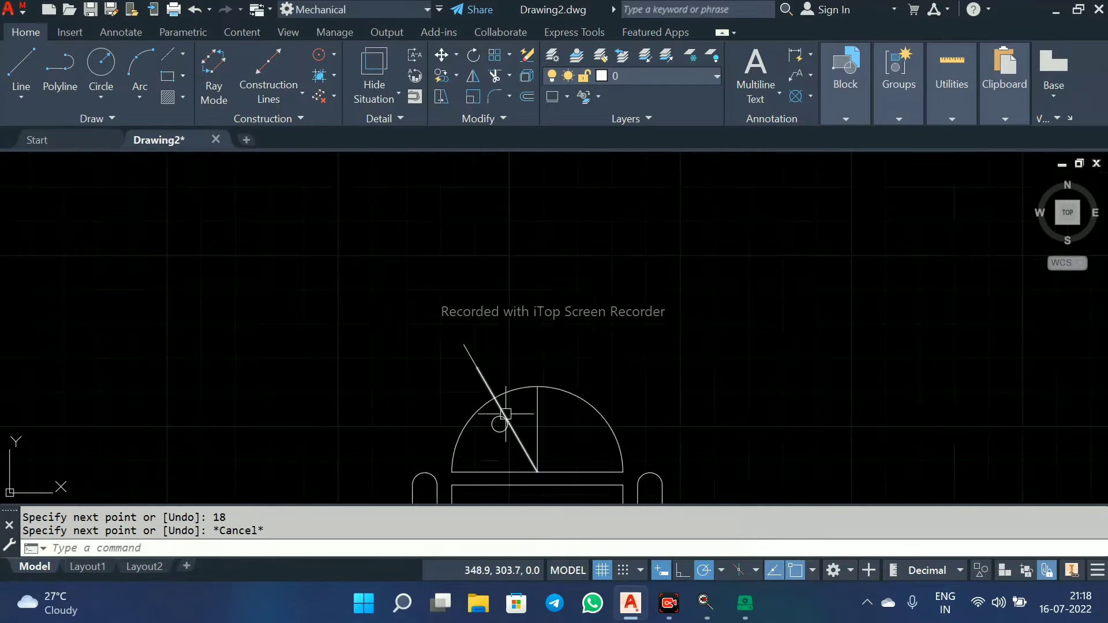
{"action": "left_click", "coordinate": [524, 445]}
{"action": "key", "text": "Delete"}
{"action": "middle_click_drag", "start_coordinate": [506, 398], "coordinate": [474, 327]}
{"action": "scroll", "coordinate": [471, 327], "scroll_direction": "up", "scroll_amount": 2}
{"action": "scroll", "coordinate": [455, 295], "scroll_direction": "down", "scroll_amount": 2}
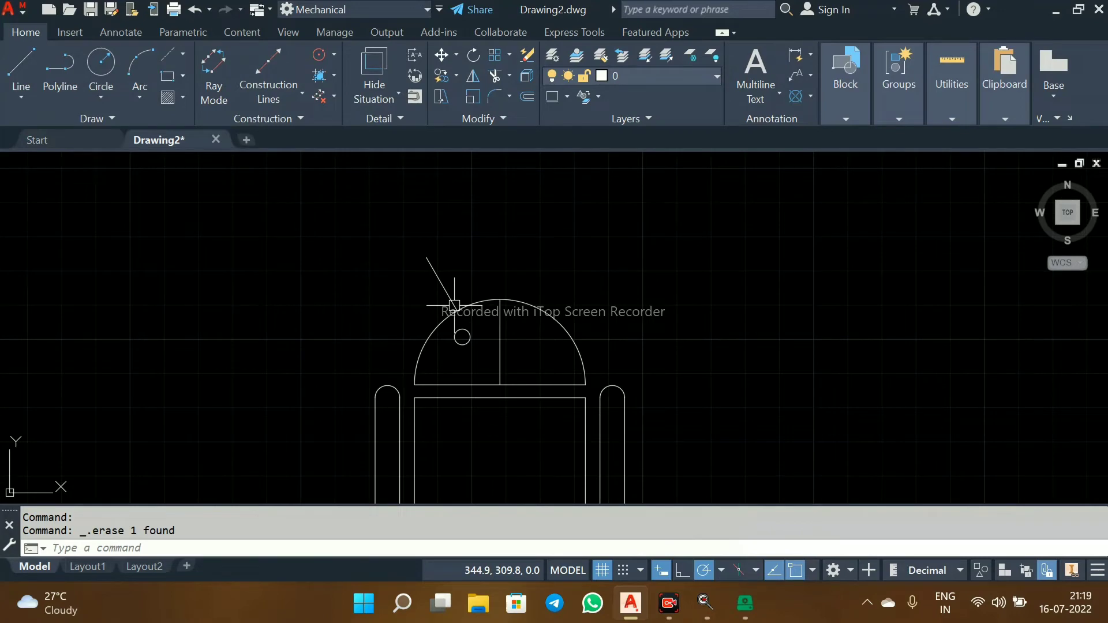
Step: Offset the slanted antenna line by 0.75 to both sides
{"action": "scroll", "coordinate": [455, 275], "scroll_direction": "up", "scroll_amount": 3}
{"action": "scroll", "coordinate": [456, 275], "scroll_direction": "down", "scroll_amount": 2}
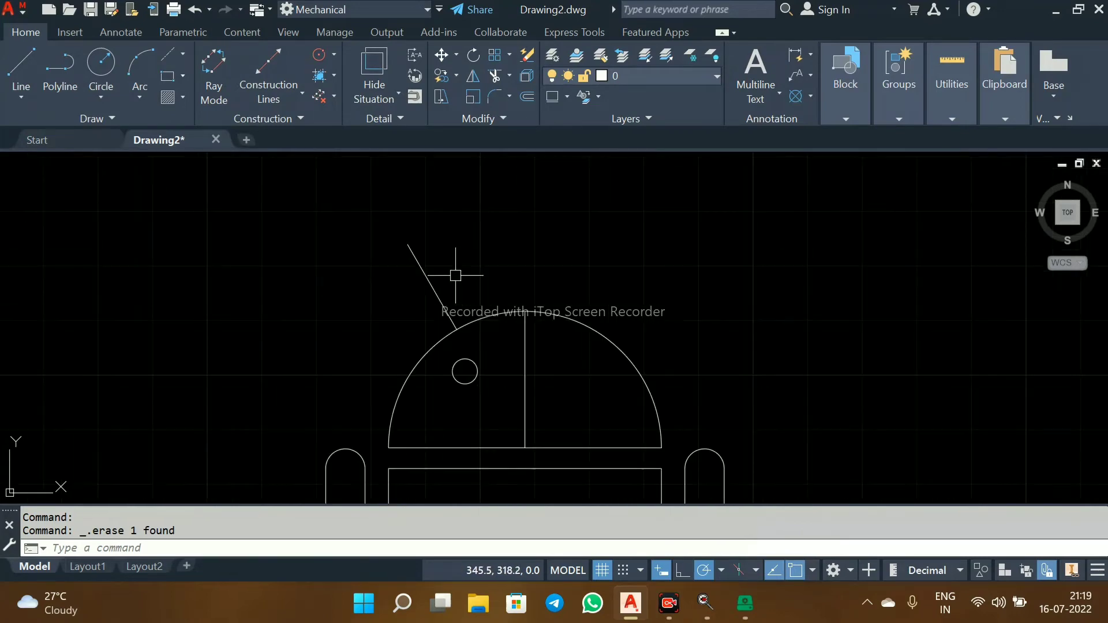
{"action": "type", "text": "o"}
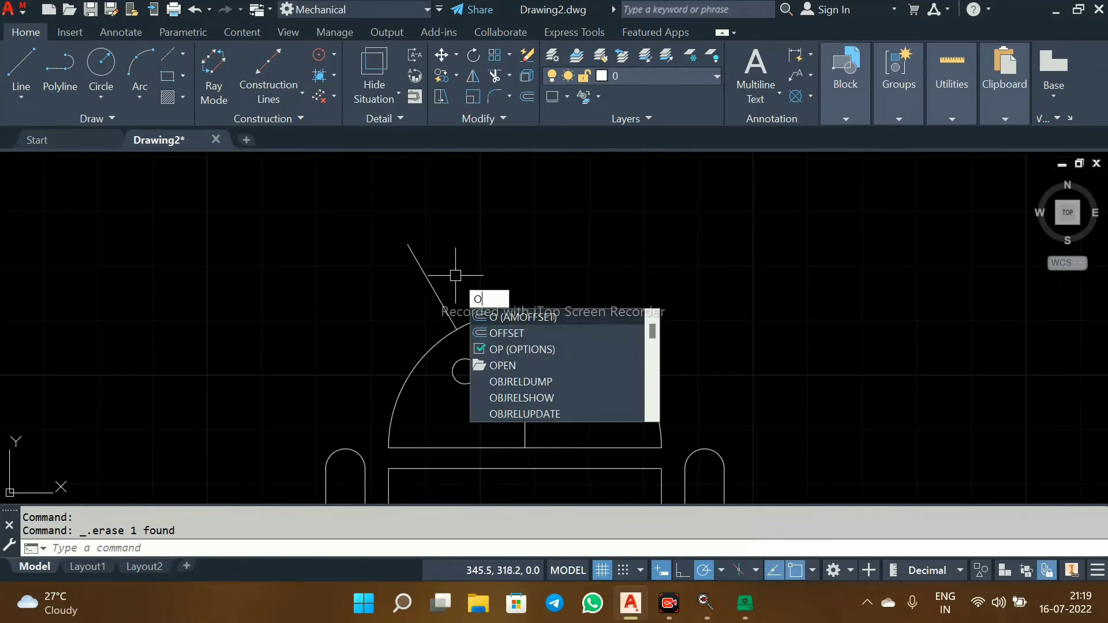
{"action": "key", "text": "Return"}
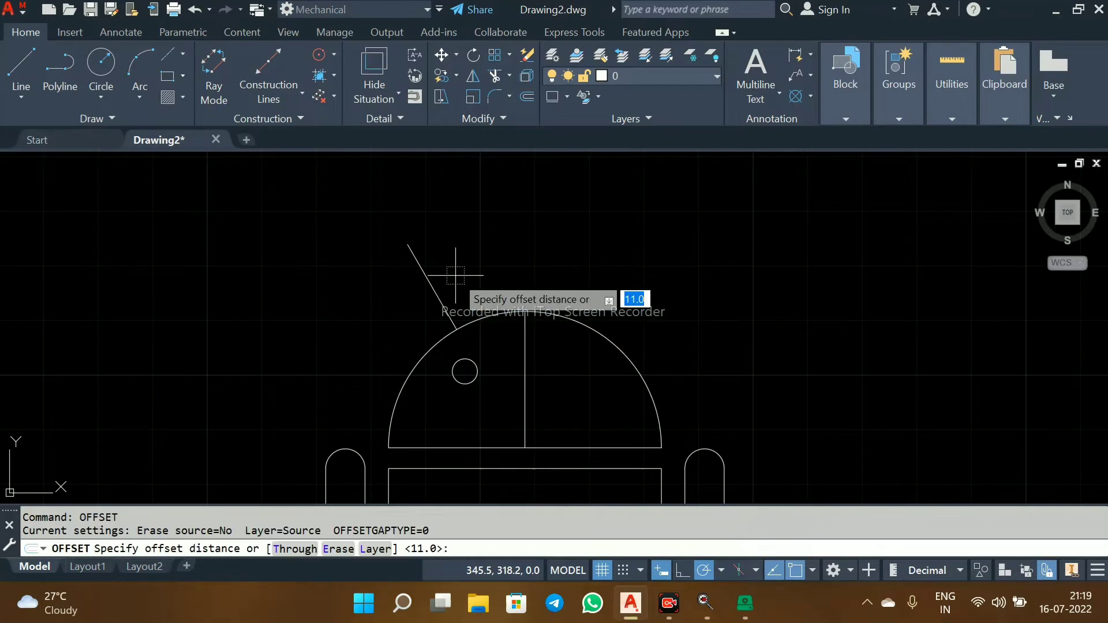
{"action": "key", "text": "Return"}
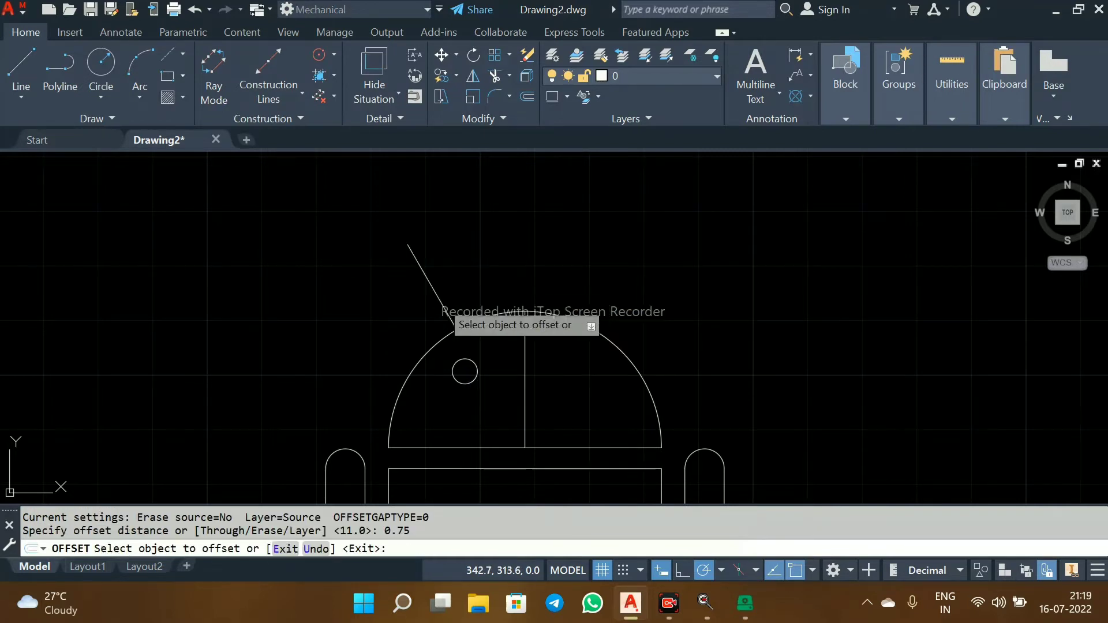
{"action": "left_click", "coordinate": [434, 289]}
{"action": "scroll", "coordinate": [451, 292], "scroll_direction": "up", "scroll_amount": 4}
{"action": "left_click", "coordinate": [439, 310]}
{"action": "left_click", "coordinate": [423, 336]}
{"action": "left_click", "coordinate": [413, 344]}
{"action": "key", "text": "Escape"}
{"action": "scroll", "coordinate": [386, 324], "scroll_direction": "up", "scroll_amount": 4}
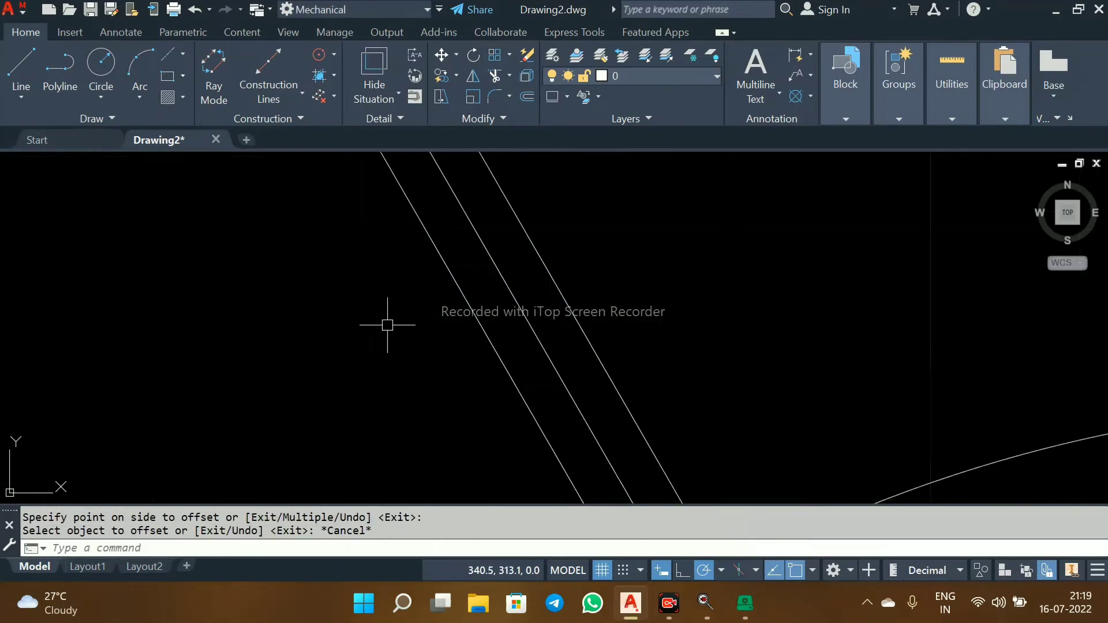
Step: Draw a circle centred on the middle antenna line's upper end, passing through the ends of the offset lines
{"action": "scroll", "coordinate": [386, 324], "scroll_direction": "down", "scroll_amount": 9}
{"action": "scroll", "coordinate": [375, 308], "scroll_direction": "up", "scroll_amount": 6}
{"action": "scroll", "coordinate": [465, 261], "scroll_direction": "down", "scroll_amount": 2}
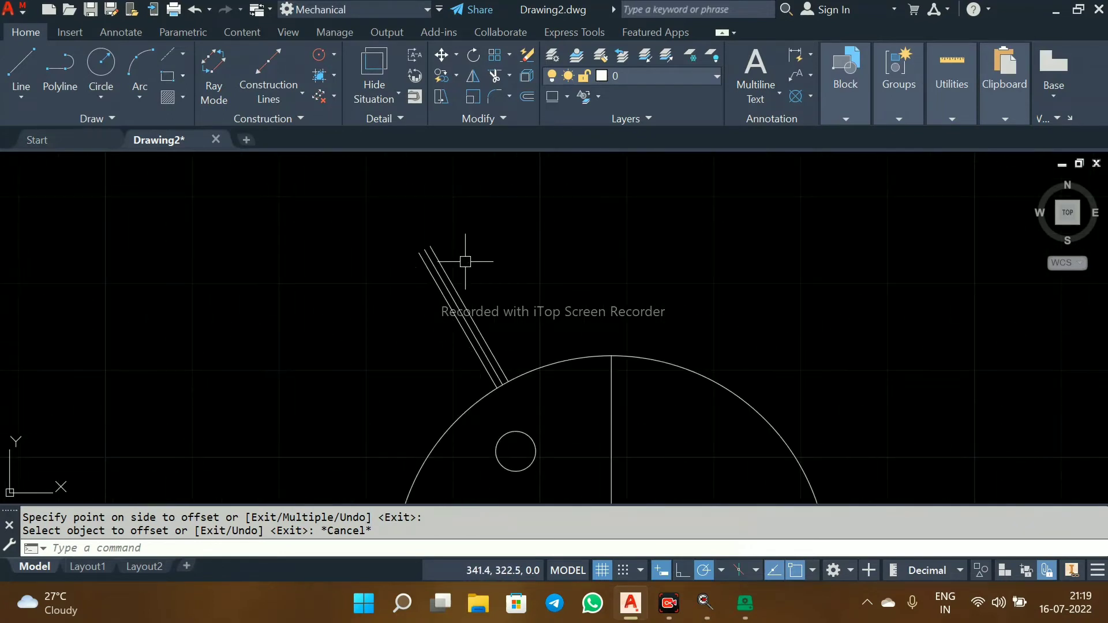
{"action": "scroll", "coordinate": [465, 262], "scroll_direction": "up", "scroll_amount": 1}
{"action": "type", "text": "c"}
{"action": "key", "text": "Return"}
{"action": "scroll", "coordinate": [424, 236], "scroll_direction": "up", "scroll_amount": 2}
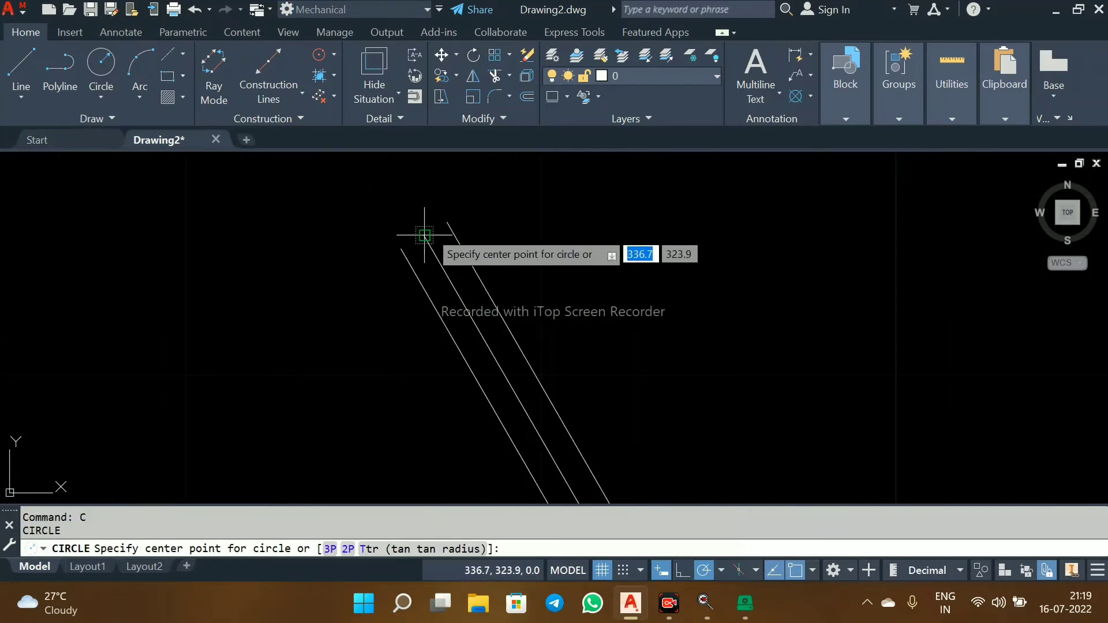
{"action": "left_click", "coordinate": [425, 235]}
{"action": "key", "text": "Return"}
{"action": "scroll", "coordinate": [508, 238], "scroll_direction": "down", "scroll_amount": 2}
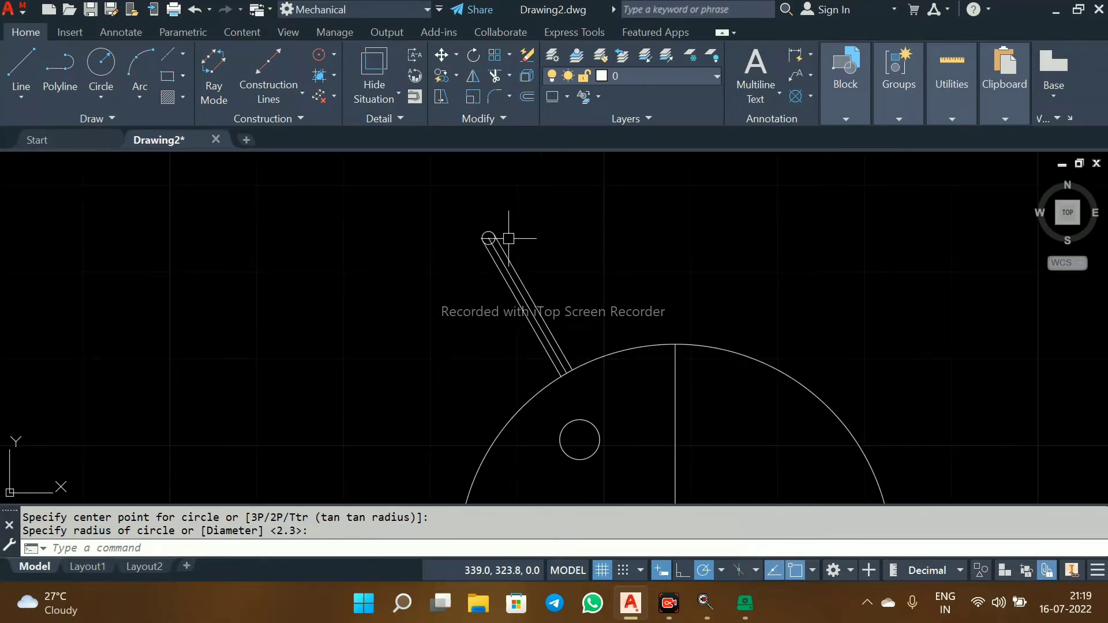
Step: Try to trim the inner half of the antenna's tip circle and the head arc between the antenna lines
{"action": "scroll", "coordinate": [547, 307], "scroll_direction": "down", "scroll_amount": 2}
{"action": "scroll", "coordinate": [531, 281], "scroll_direction": "up", "scroll_amount": 5}
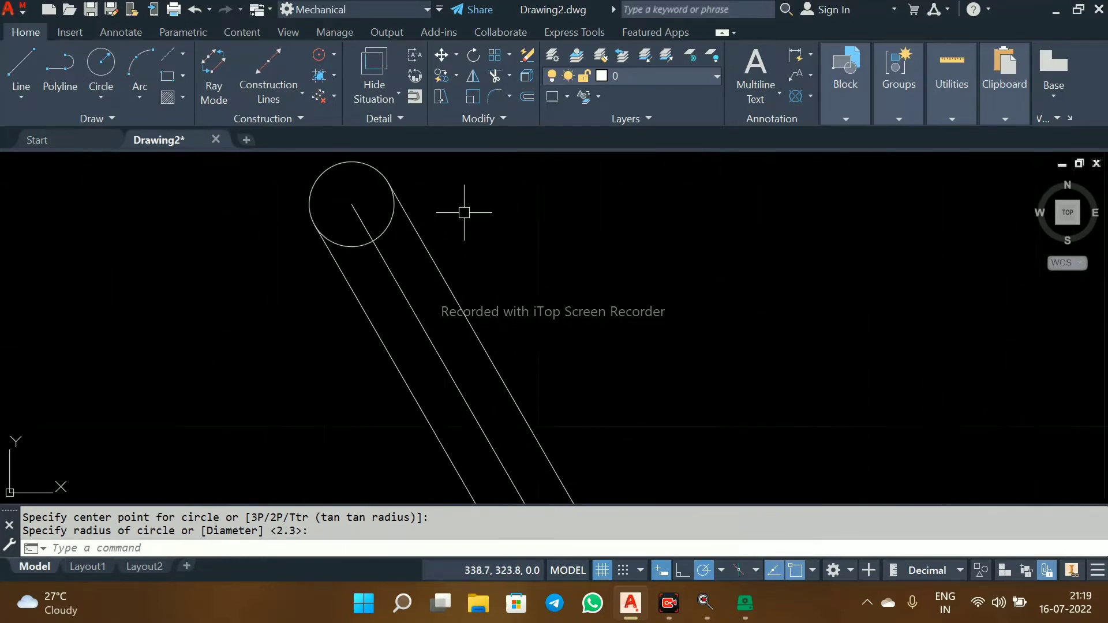
{"action": "scroll", "coordinate": [461, 211], "scroll_direction": "down", "scroll_amount": 3}
{"action": "type", "text": "tr"}
{"action": "key", "text": "Return"}
{"action": "scroll", "coordinate": [436, 212], "scroll_direction": "up", "scroll_amount": 3}
{"action": "scroll", "coordinate": [570, 289], "scroll_direction": "up", "scroll_amount": 5}
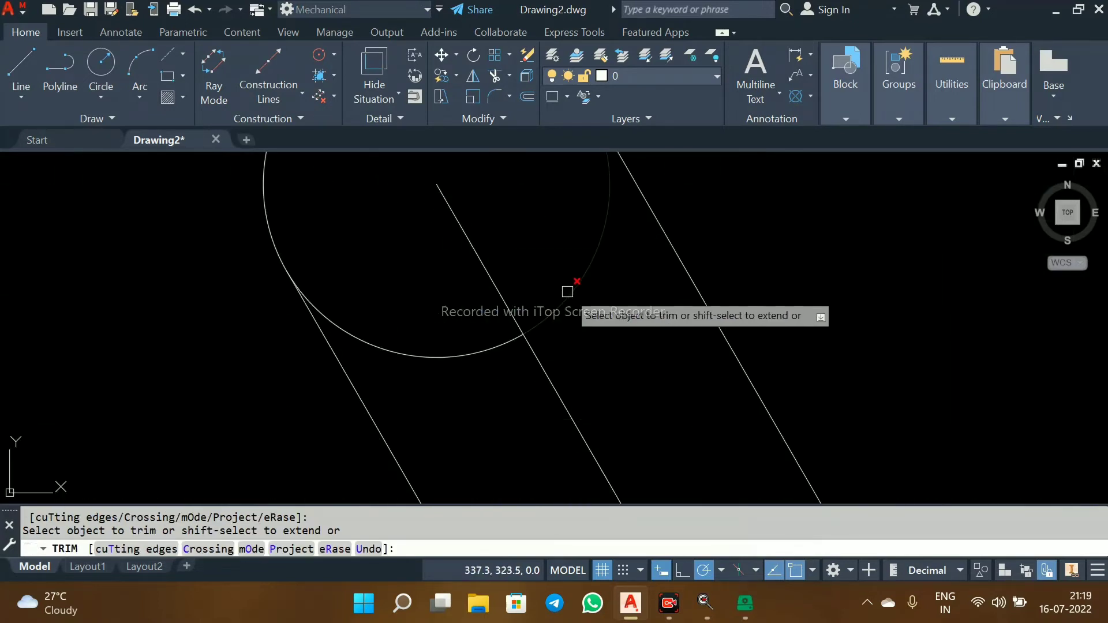
{"action": "scroll", "coordinate": [465, 329], "scroll_direction": "down", "scroll_amount": 8}
{"action": "scroll", "coordinate": [511, 429], "scroll_direction": "up", "scroll_amount": 8}
{"action": "scroll", "coordinate": [473, 388], "scroll_direction": "down", "scroll_amount": 7}
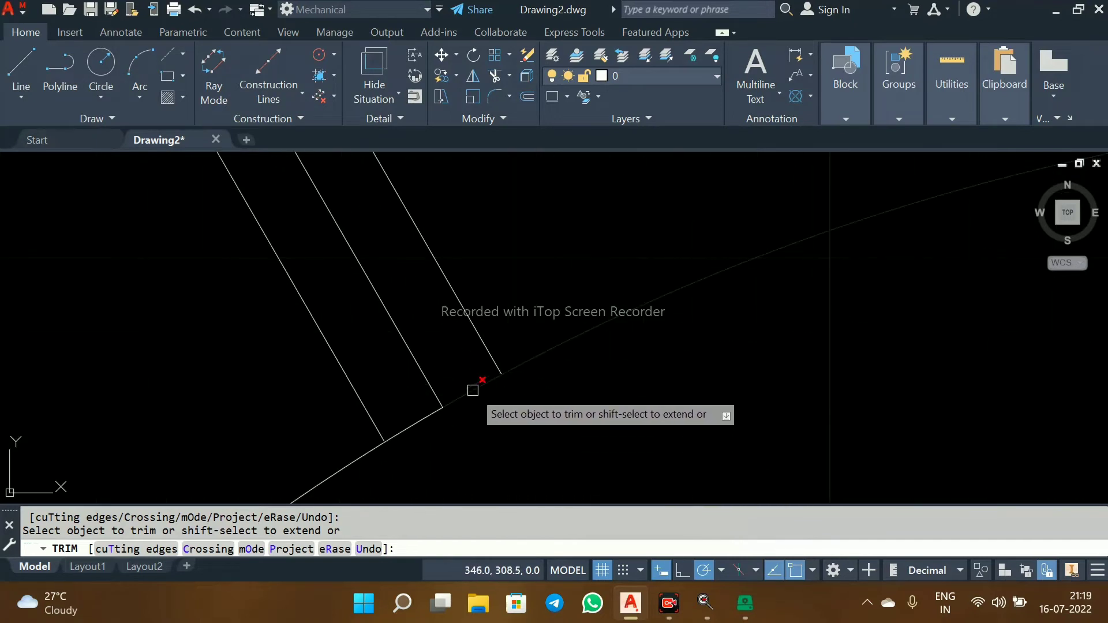
{"action": "scroll", "coordinate": [589, 358], "scroll_direction": "up", "scroll_amount": 4}
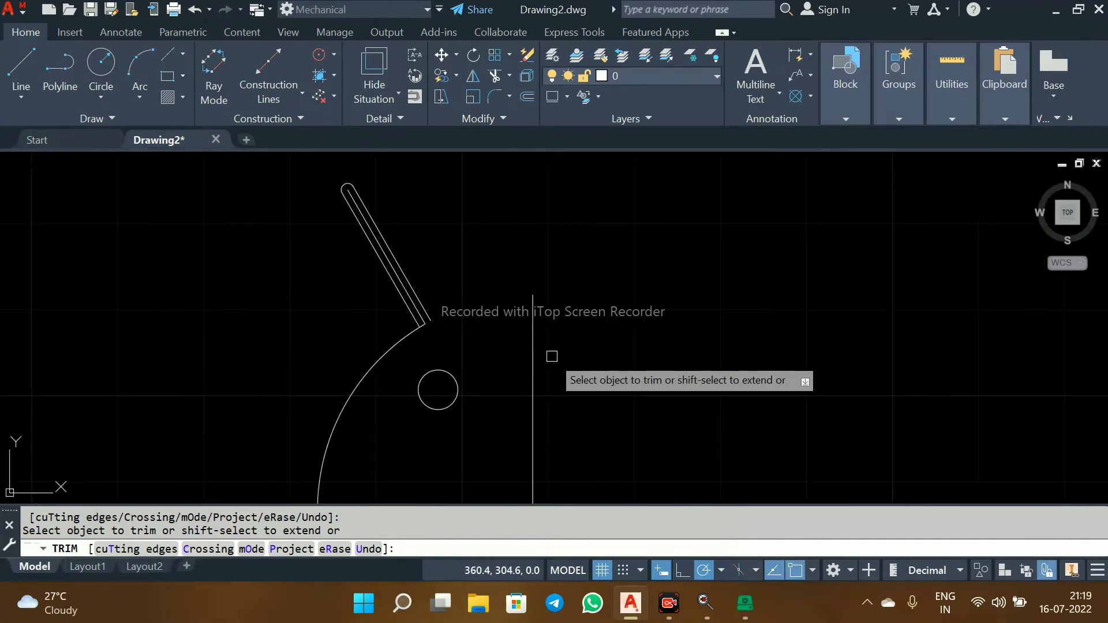
{"action": "scroll", "coordinate": [570, 352], "scroll_direction": "down", "scroll_amount": 5}
{"action": "scroll", "coordinate": [554, 338], "scroll_direction": "up", "scroll_amount": 7}
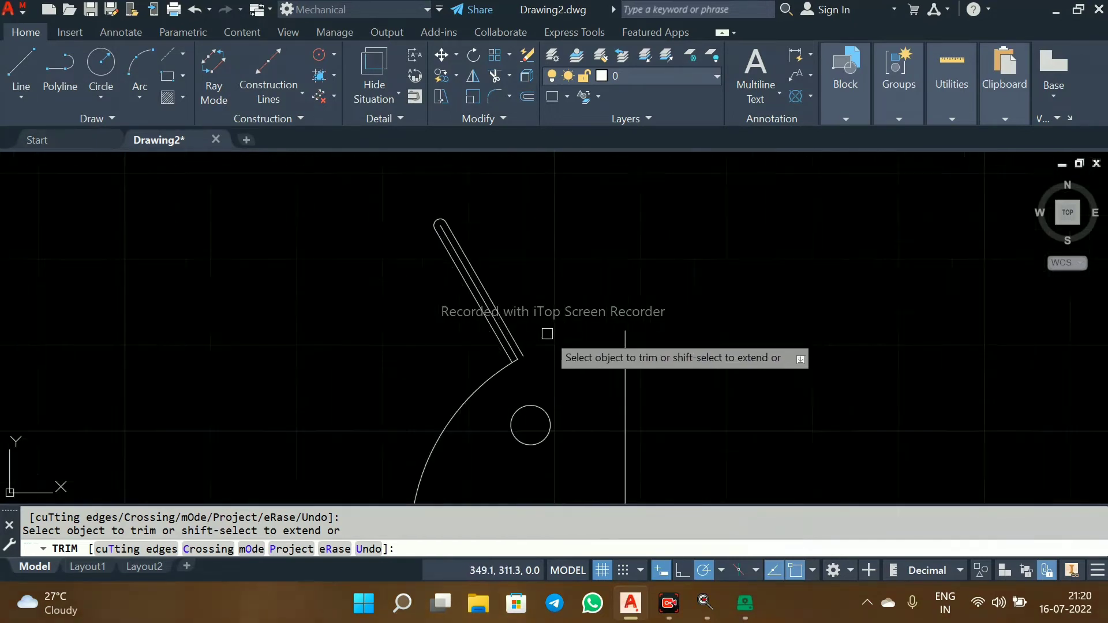
{"action": "key", "text": "Escape"}
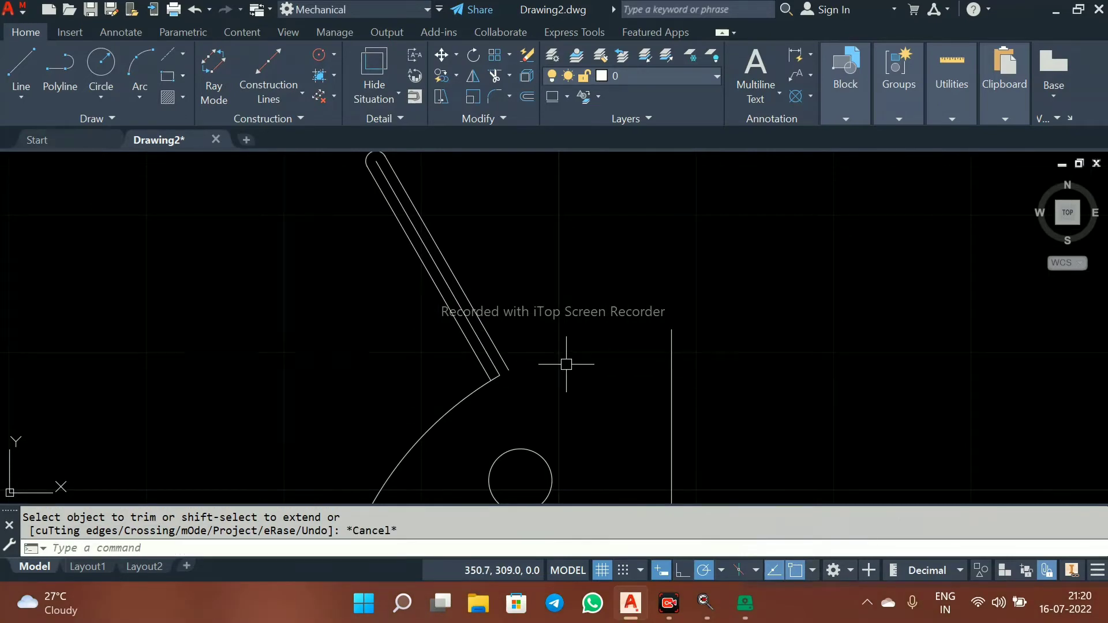
Step: Undo the last trim on the antenna and head arc
{"action": "scroll", "coordinate": [569, 366], "scroll_direction": "down", "scroll_amount": 3}
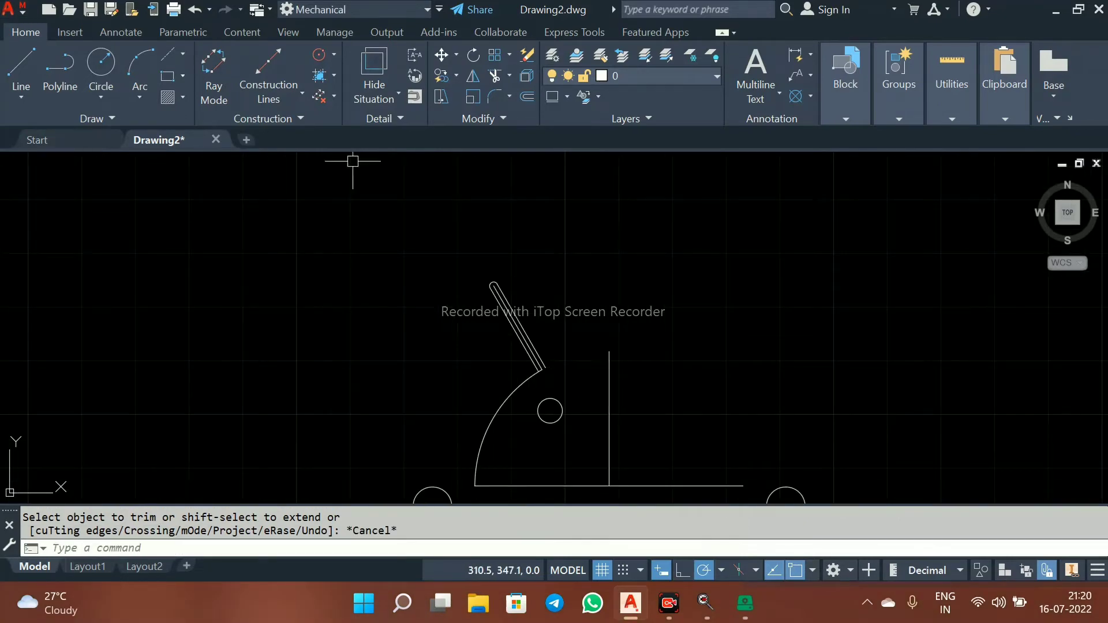
{"action": "left_click", "coordinate": [195, 9]}
{"action": "scroll", "coordinate": [569, 425], "scroll_direction": "up", "scroll_amount": 9}
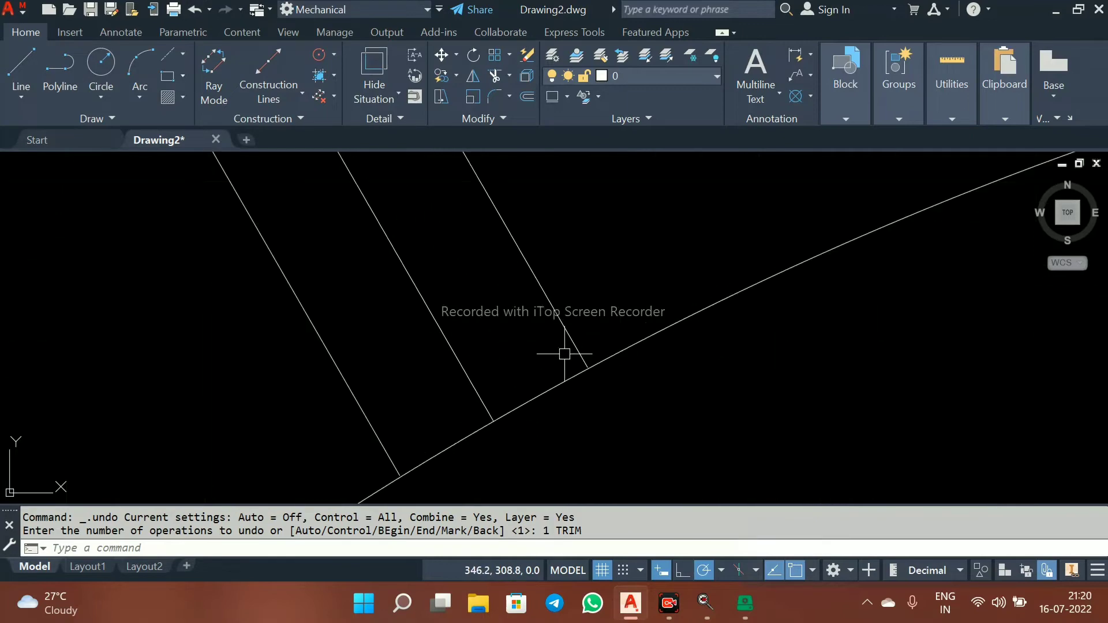
{"action": "scroll", "coordinate": [564, 354], "scroll_direction": "down", "scroll_amount": 9}
{"action": "scroll", "coordinate": [772, 433], "scroll_direction": "down", "scroll_amount": 5}
{"action": "scroll", "coordinate": [347, 191], "scroll_direction": "up", "scroll_amount": 5}
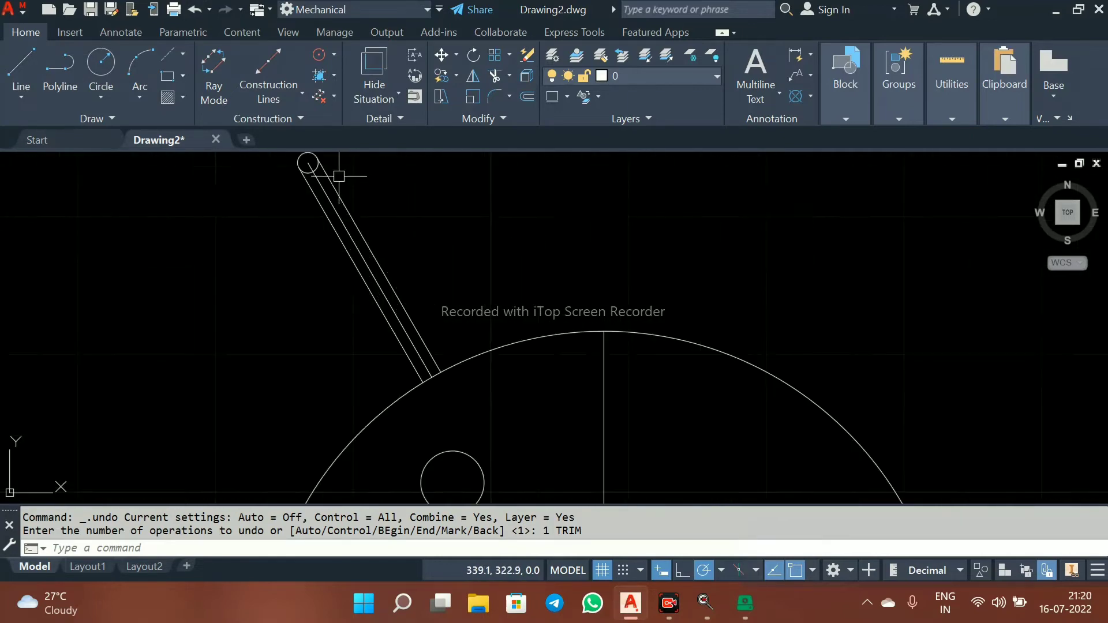
Step: Retry trimming the tip circle's inner half and the head arc at the antenna base, and undo that trim
{"action": "type", "text": "tr"}
{"action": "key", "text": "Return"}
{"action": "scroll", "coordinate": [335, 248], "scroll_direction": "up", "scroll_amount": 4}
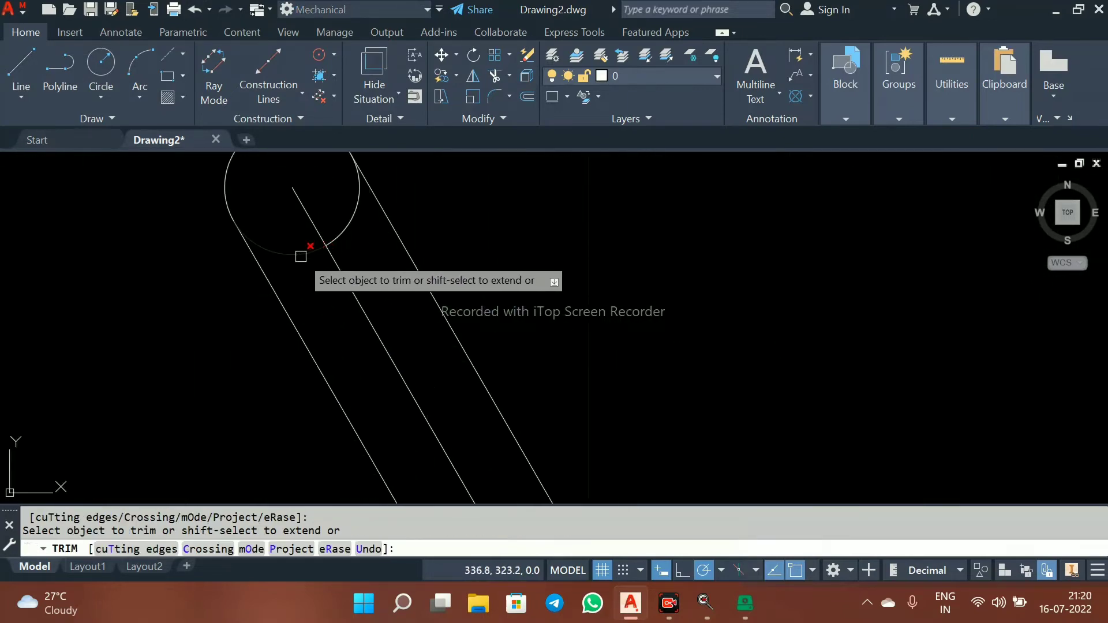
{"action": "left_click", "coordinate": [341, 229]}
{"action": "scroll", "coordinate": [346, 231], "scroll_direction": "down", "scroll_amount": 8}
{"action": "middle_click_drag", "start_coordinate": [513, 463], "coordinate": [474, 359]}
{"action": "scroll", "coordinate": [504, 236], "scroll_direction": "down", "scroll_amount": 2}
{"action": "scroll", "coordinate": [433, 306], "scroll_direction": "up", "scroll_amount": 4}
{"action": "scroll", "coordinate": [408, 244], "scroll_direction": "down", "scroll_amount": 2}
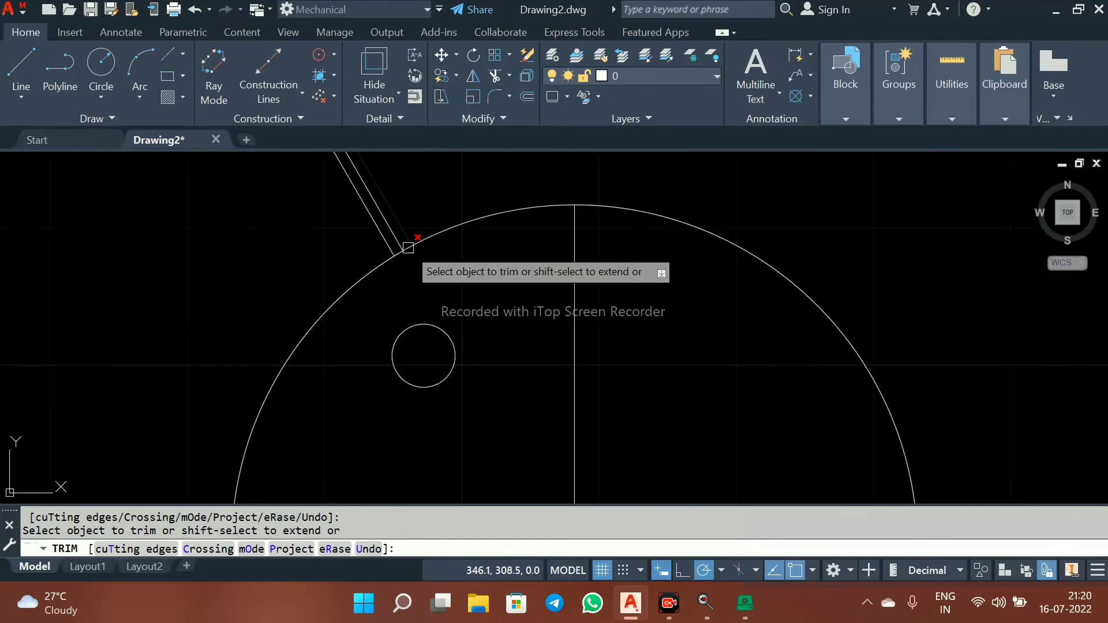
{"action": "scroll", "coordinate": [404, 255], "scroll_direction": "up", "scroll_amount": 2}
{"action": "left_click", "coordinate": [412, 234]}
{"action": "scroll", "coordinate": [506, 283], "scroll_direction": "down", "scroll_amount": 6}
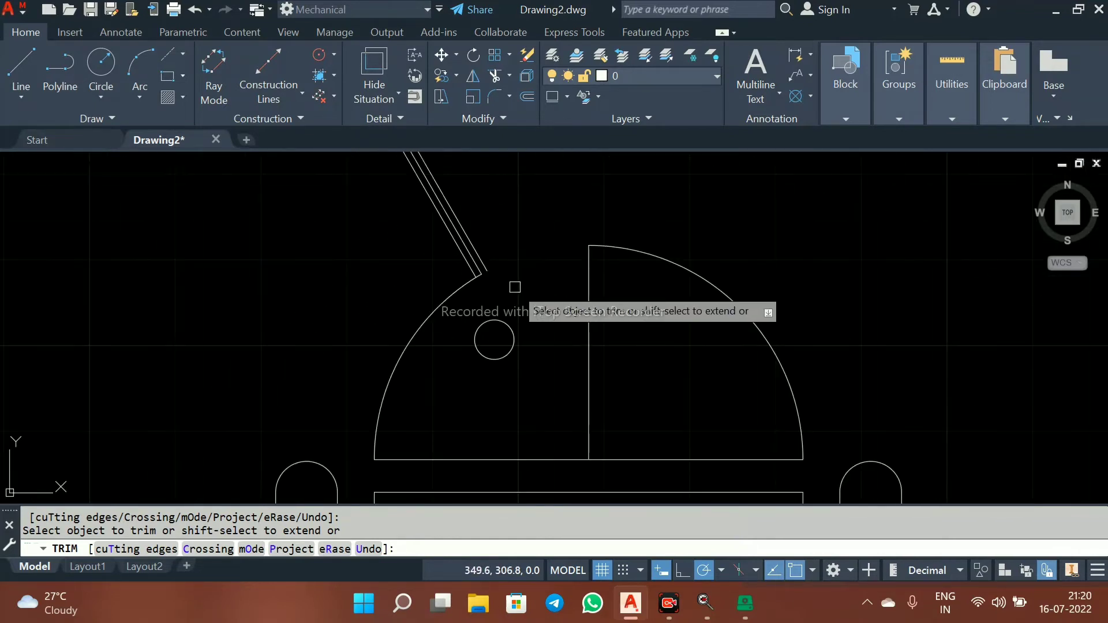
{"action": "scroll", "coordinate": [486, 276], "scroll_direction": "up", "scroll_amount": 8}
{"action": "scroll", "coordinate": [444, 286], "scroll_direction": "down", "scroll_amount": 5}
{"action": "key", "text": "Escape"}
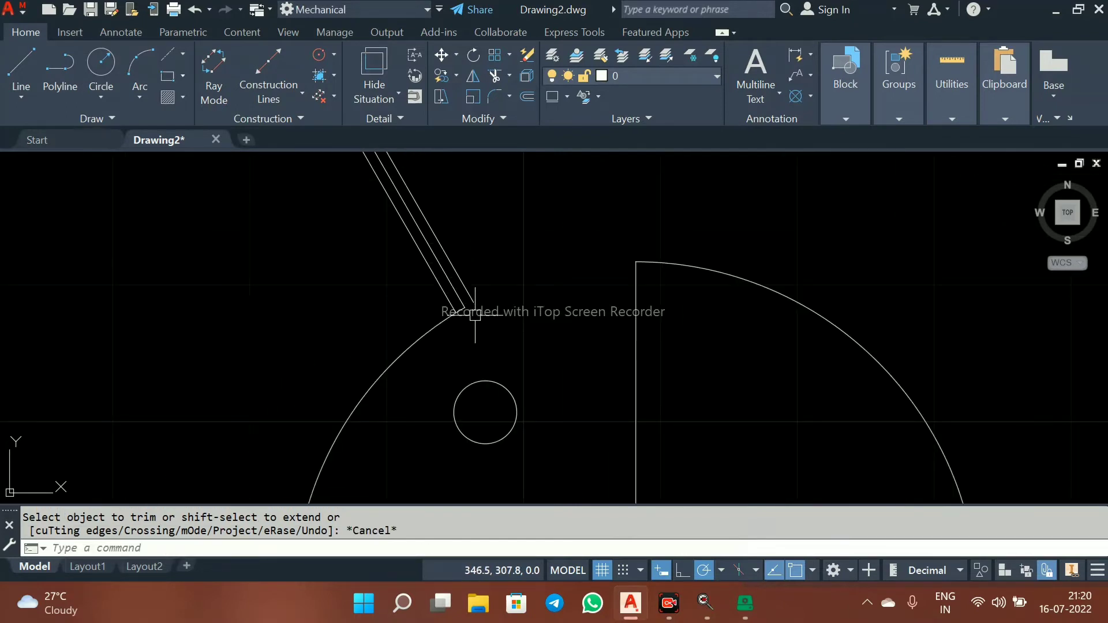
{"action": "left_click", "coordinate": [195, 9]}
Step: Extend the two outer antenna lines down to the head's arc
{"action": "scroll", "coordinate": [454, 448], "scroll_direction": "up", "scroll_amount": 9}
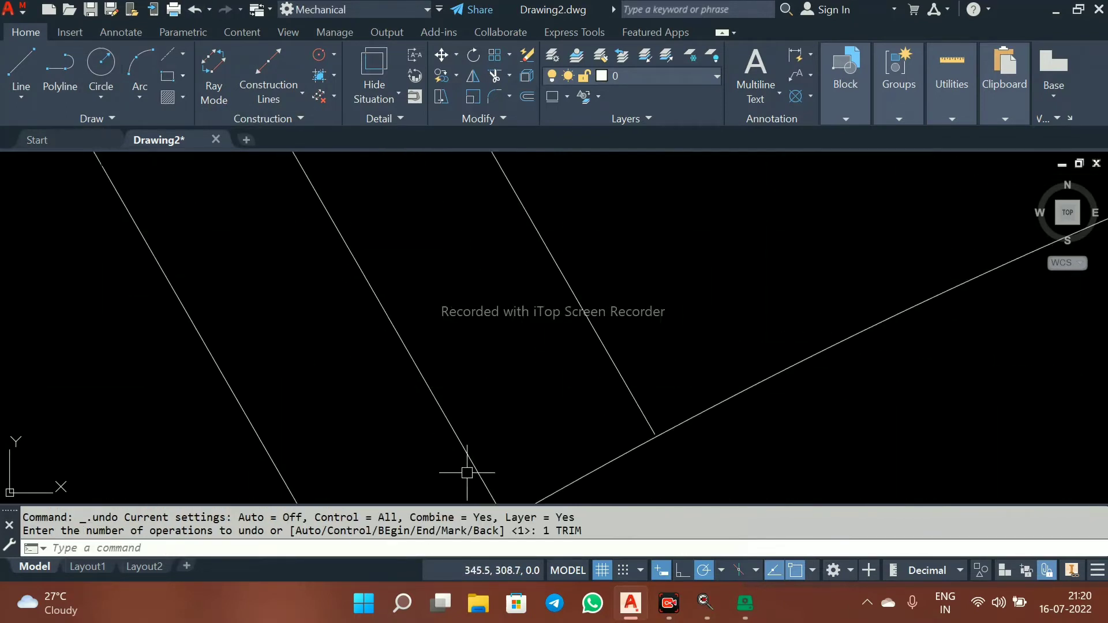
{"action": "middle_click_drag", "start_coordinate": [468, 471], "coordinate": [485, 191]}
{"action": "scroll", "coordinate": [399, 303], "scroll_direction": "up", "scroll_amount": 4}
{"action": "key", "text": "Return"}
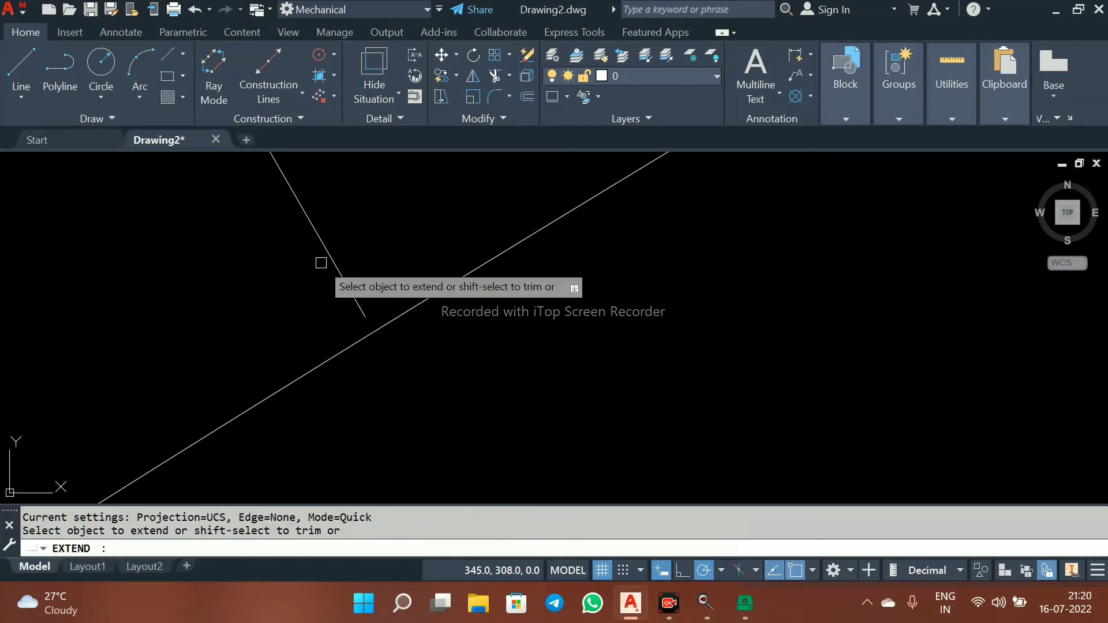
{"action": "left_click", "coordinate": [344, 278]}
{"action": "scroll", "coordinate": [485, 239], "scroll_direction": "down", "scroll_amount": 7}
{"action": "middle_click_drag", "start_coordinate": [539, 220], "coordinate": [519, 287]}
{"action": "scroll", "coordinate": [488, 291], "scroll_direction": "up", "scroll_amount": 6}
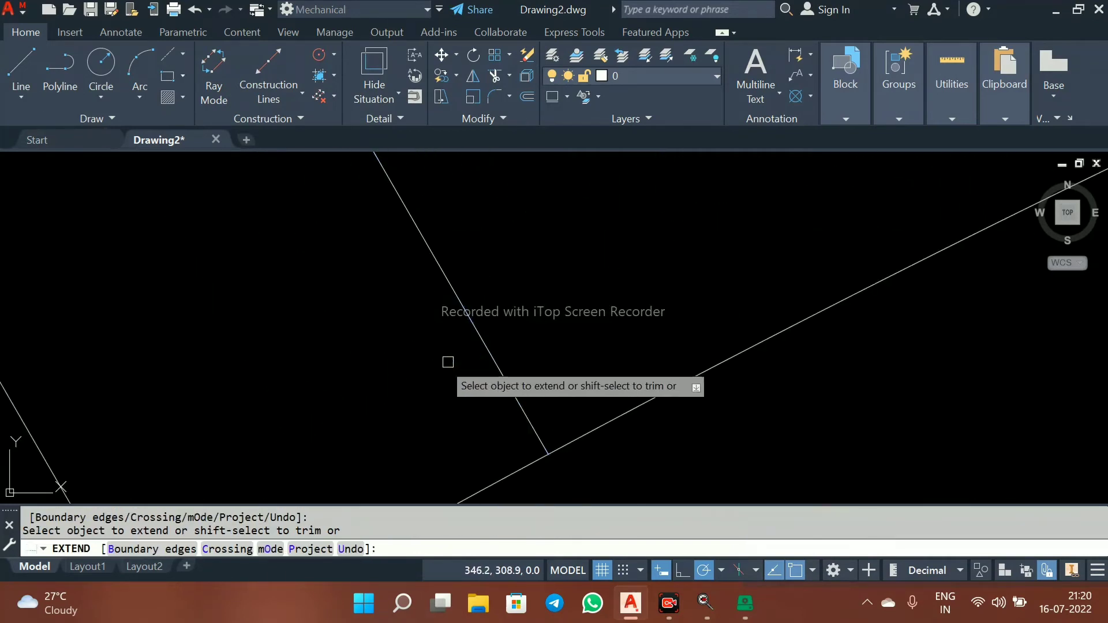
{"action": "scroll", "coordinate": [359, 396], "scroll_direction": "down", "scroll_amount": 3}
{"action": "key", "text": "Escape"}
{"action": "scroll", "coordinate": [361, 359], "scroll_direction": "up", "scroll_amount": 3}
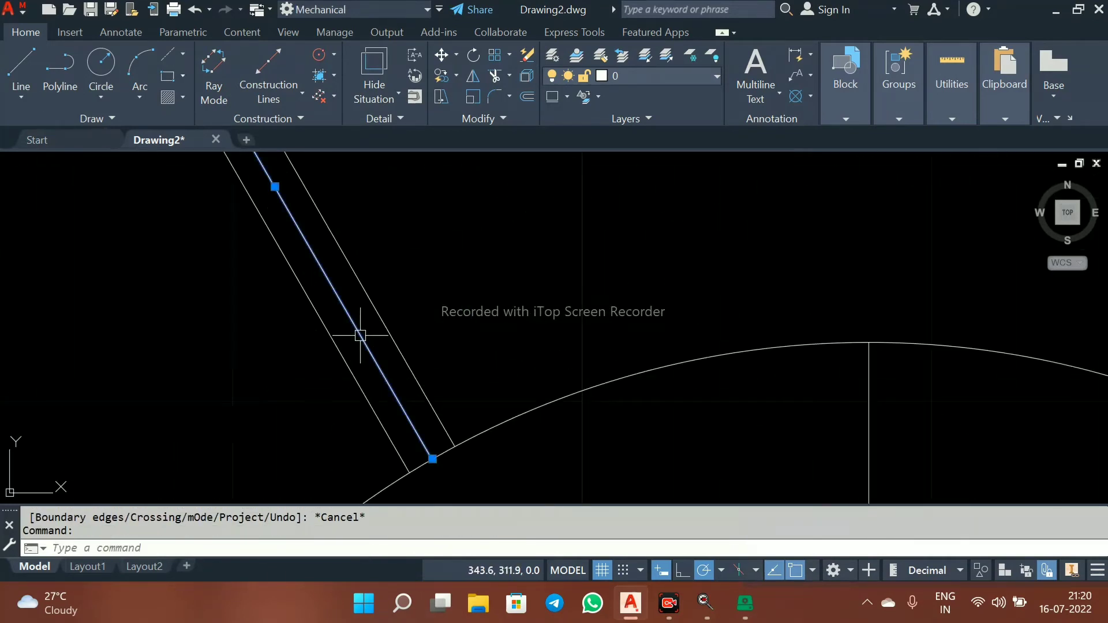
{"action": "key", "text": "Escape"}
Step: Trim the tip circle's inner half so that only the rounded cap joins the two outer antenna lines
{"action": "scroll", "coordinate": [353, 317], "scroll_direction": "down", "scroll_amount": 4}
{"action": "scroll", "coordinate": [294, 277], "scroll_direction": "up", "scroll_amount": 5}
{"action": "type", "text": "TR"}
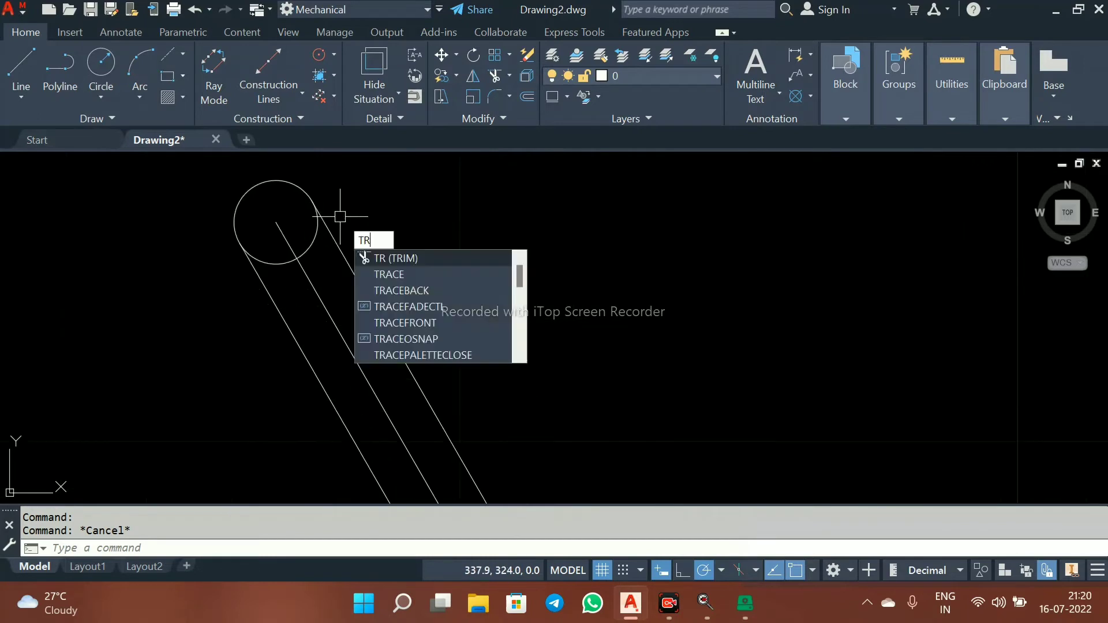
{"action": "key", "text": "Return"}
{"action": "scroll", "coordinate": [259, 262], "scroll_direction": "down", "scroll_amount": 6}
{"action": "key", "text": "Escape"}
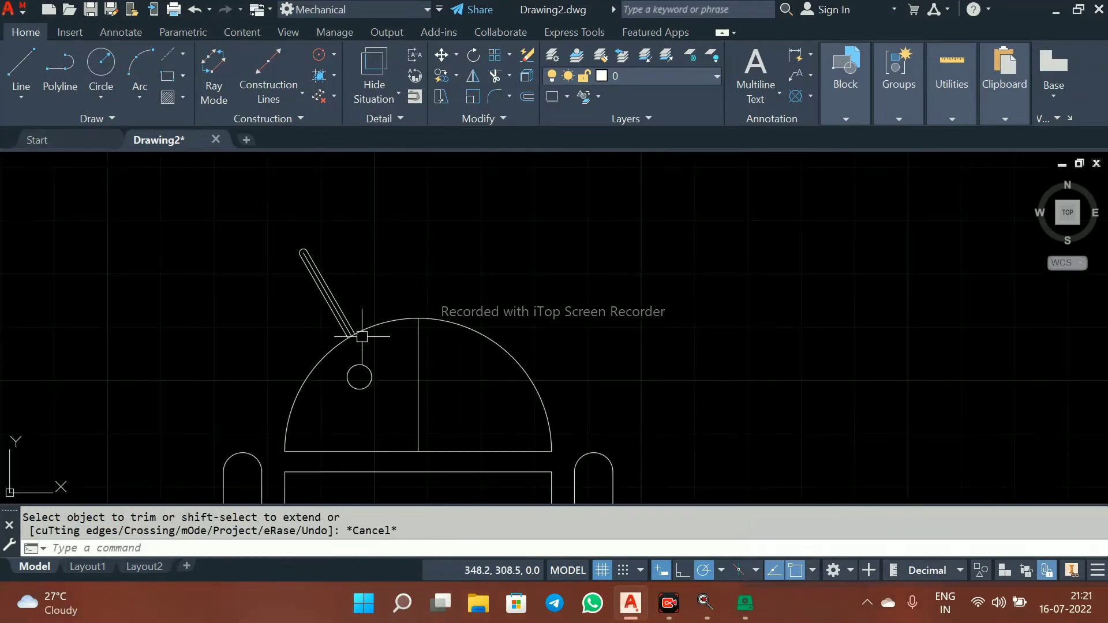
Step: Trim the head's arc between the two outer antenna lines
{"action": "scroll", "coordinate": [355, 315], "scroll_direction": "up", "scroll_amount": 6}
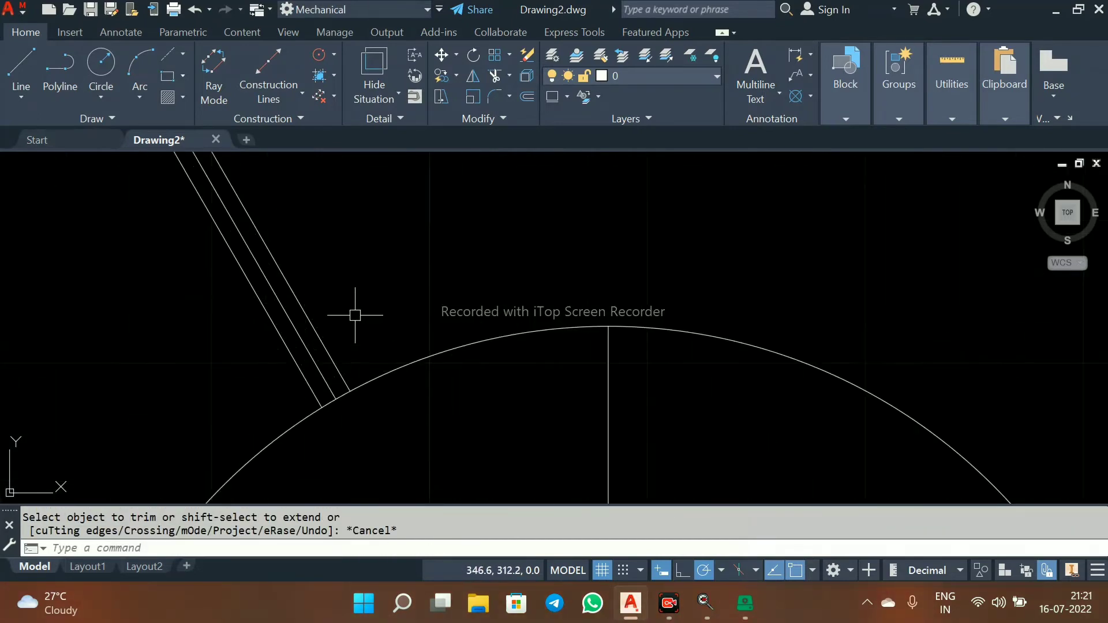
{"action": "key", "text": "Return"}
{"action": "scroll", "coordinate": [361, 331], "scroll_direction": "up", "scroll_amount": 4}
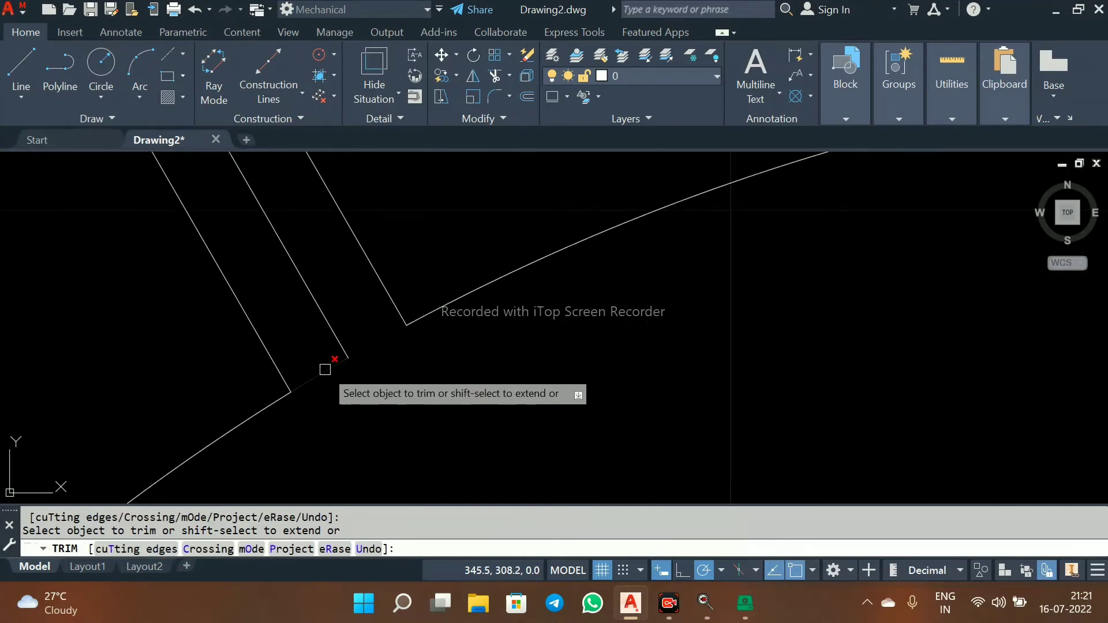
{"action": "scroll", "coordinate": [323, 387], "scroll_direction": "down", "scroll_amount": 5}
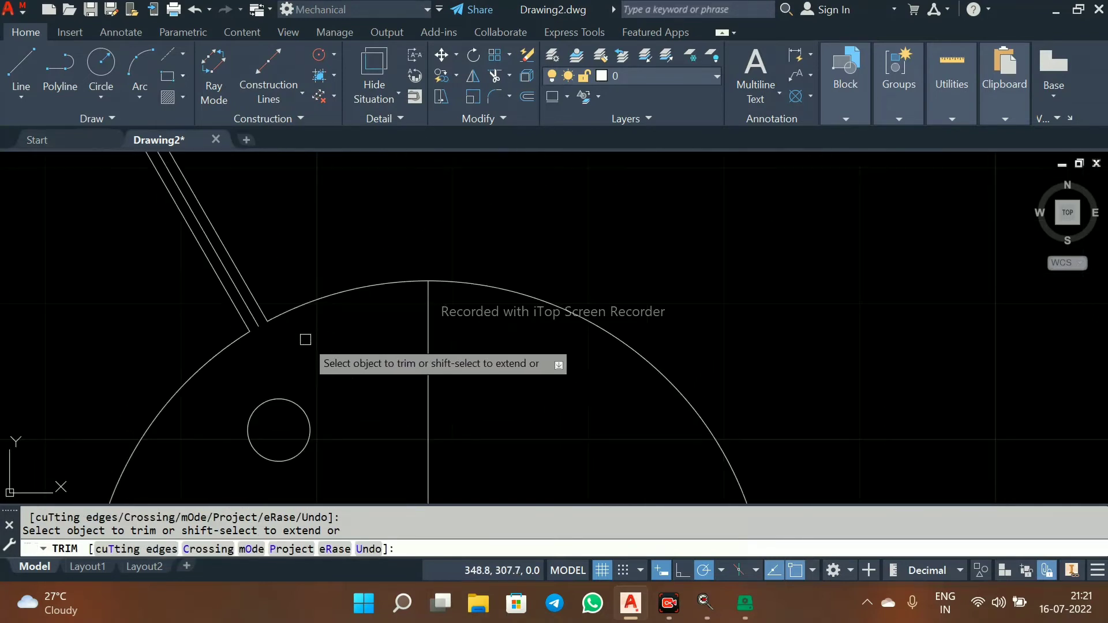
{"action": "key", "text": "Escape"}
Step: Erase the middle line inside the antenna
{"action": "scroll", "coordinate": [254, 315], "scroll_direction": "up", "scroll_amount": 4}
{"action": "left_click", "coordinate": [247, 312]}
{"action": "scroll", "coordinate": [252, 316], "scroll_direction": "down", "scroll_amount": 8}
{"action": "mouse_move", "coordinate": [277, 353]}
{"action": "middle_mouse_down"}
{"action": "mouse_move", "coordinate": [384, 333]}
{"action": "mouse_move", "coordinate": [455, 256]}
{"action": "mouse_move", "coordinate": [436, 343]}
{"action": "middle_mouse_up"}
{"action": "scroll", "coordinate": [425, 340], "scroll_direction": "down", "scroll_amount": 2}
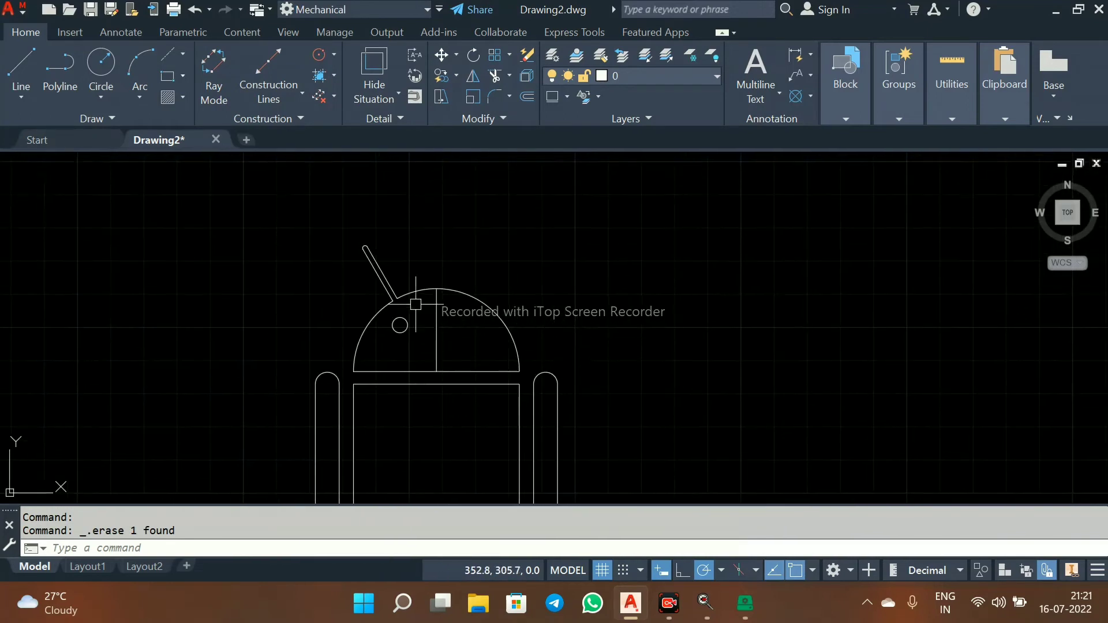
Step: Mirror the antenna's two lines and rounded cap together with the eye circle about the head's vertical centre line, keeping the originals
{"action": "scroll", "coordinate": [416, 314], "scroll_direction": "up", "scroll_amount": 4}
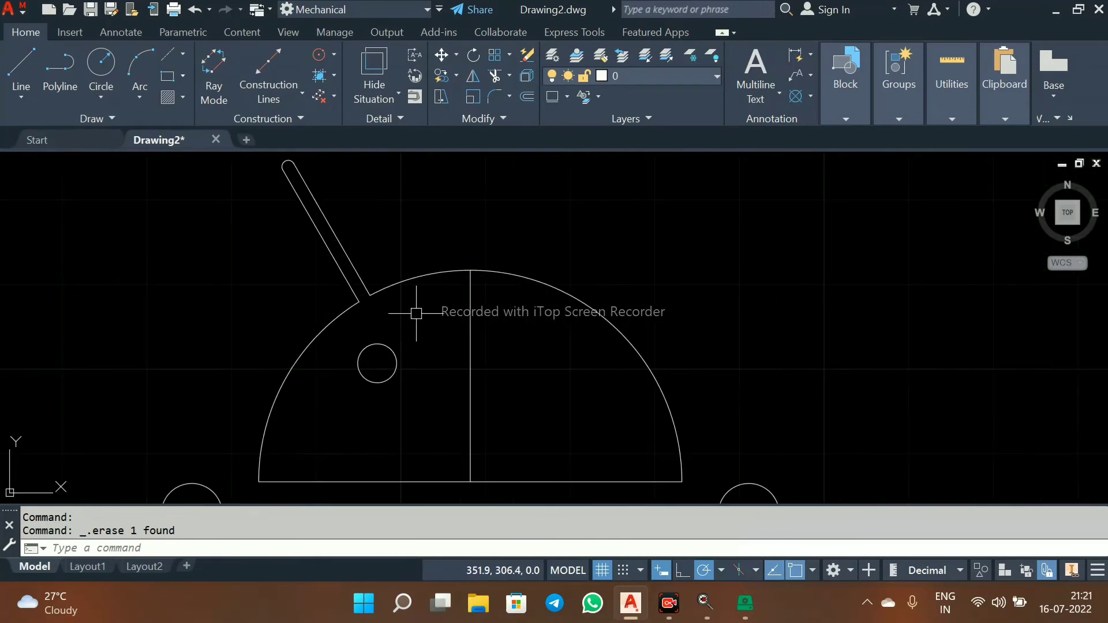
{"action": "key", "text": "Escape"}
{"action": "middle_click_drag", "start_coordinate": [360, 233], "coordinate": [375, 316]}
{"action": "left_click", "coordinate": [357, 258]}
{"action": "left_click", "coordinate": [274, 295]}
{"action": "scroll", "coordinate": [272, 243], "scroll_direction": "up", "scroll_amount": 6}
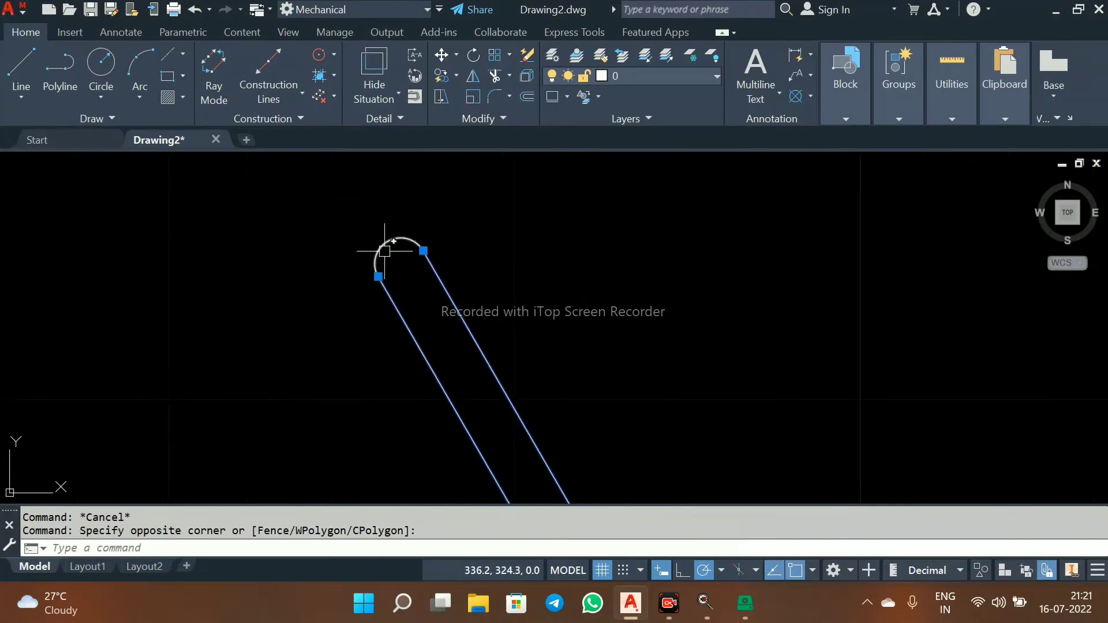
{"action": "scroll", "coordinate": [384, 252], "scroll_direction": "down", "scroll_amount": 7}
{"action": "scroll", "coordinate": [487, 445], "scroll_direction": "up", "scroll_amount": 3}
{"action": "left_click", "coordinate": [547, 397]}
{"action": "scroll", "coordinate": [547, 397], "scroll_direction": "down", "scroll_amount": 7}
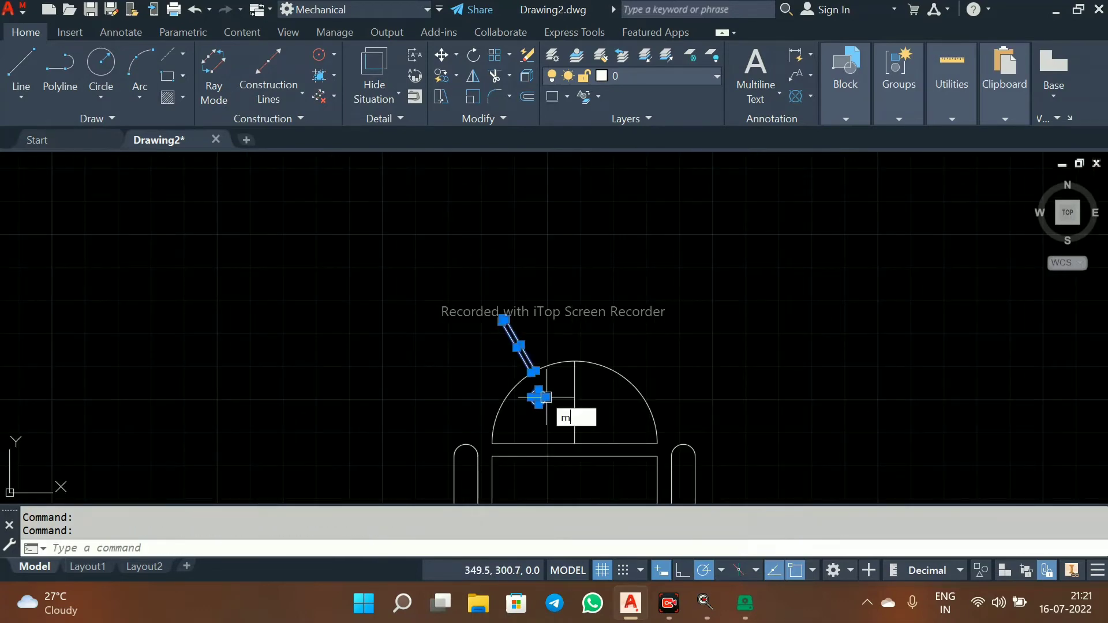
{"action": "type", "text": "i"}
{"action": "key", "text": "Return"}
{"action": "scroll", "coordinate": [568, 449], "scroll_direction": "up", "scroll_amount": 4}
{"action": "left_click", "coordinate": [591, 429]}
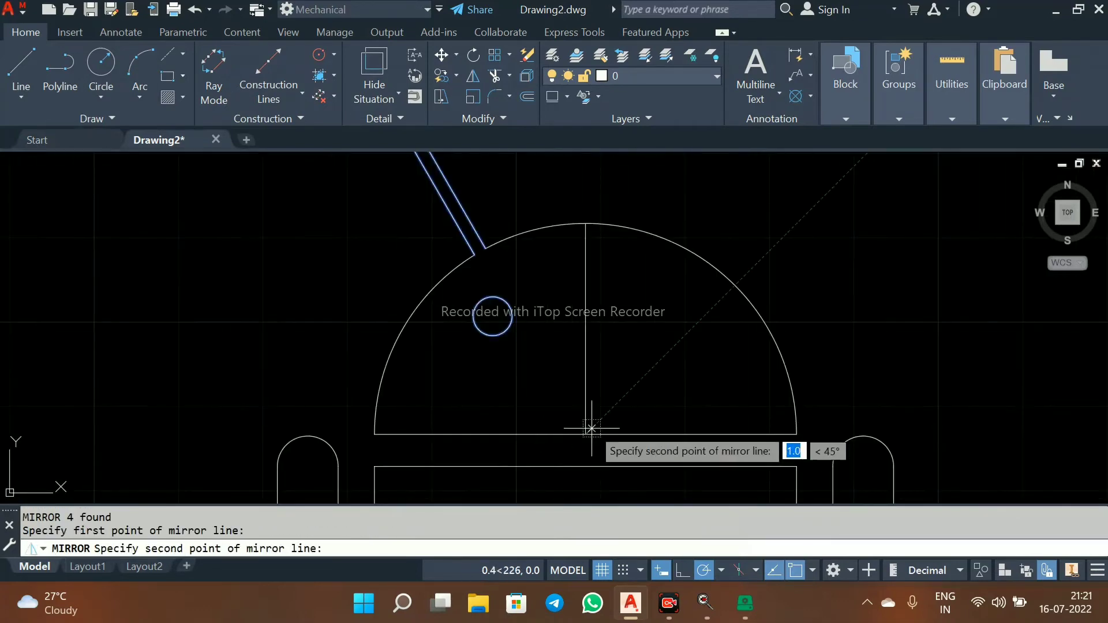
{"action": "left_click", "coordinate": [585, 223]}
{"action": "key", "text": "Return"}
Step: Erase the vertical centre line inside the head
{"action": "scroll", "coordinate": [586, 242], "scroll_direction": "down", "scroll_amount": 4}
{"action": "left_click", "coordinate": [584, 249]}
{"action": "key", "text": "Delete"}
{"action": "scroll", "coordinate": [585, 250], "scroll_direction": "down", "scroll_amount": 2}
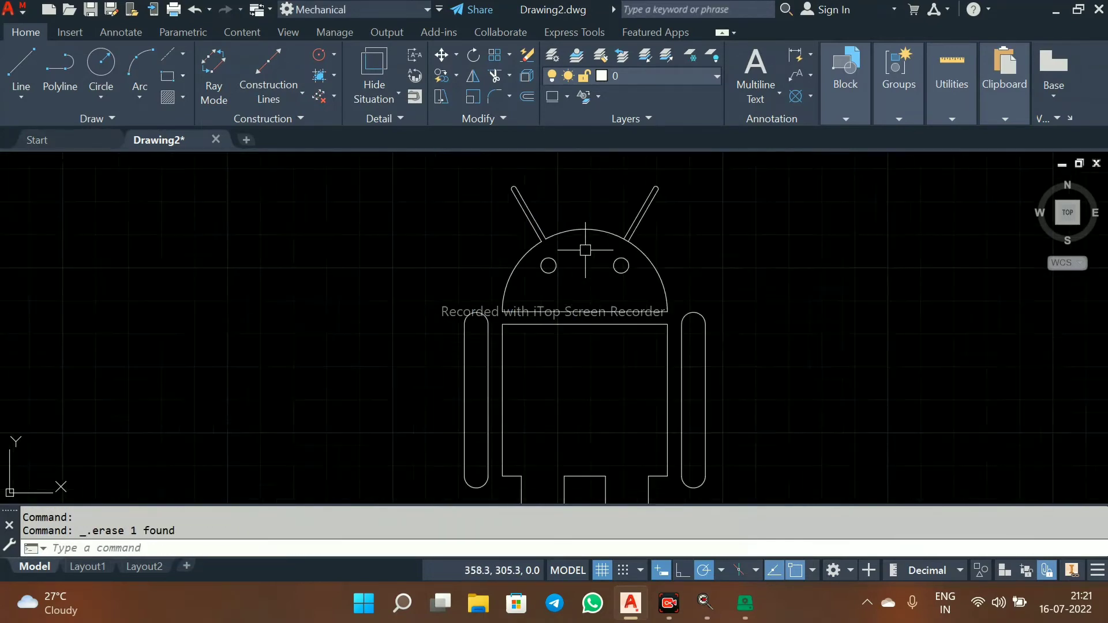
Step: Trim the head's arc between the two lines of the mirrored right antenna
{"action": "scroll", "coordinate": [585, 250], "scroll_direction": "down", "scroll_amount": 2}
{"action": "middle_click_drag", "start_coordinate": [582, 322], "coordinate": [504, 339]}
{"action": "scroll", "coordinate": [503, 267], "scroll_direction": "up", "scroll_amount": 2}
{"action": "scroll", "coordinate": [503, 267], "scroll_direction": "down", "scroll_amount": 2}
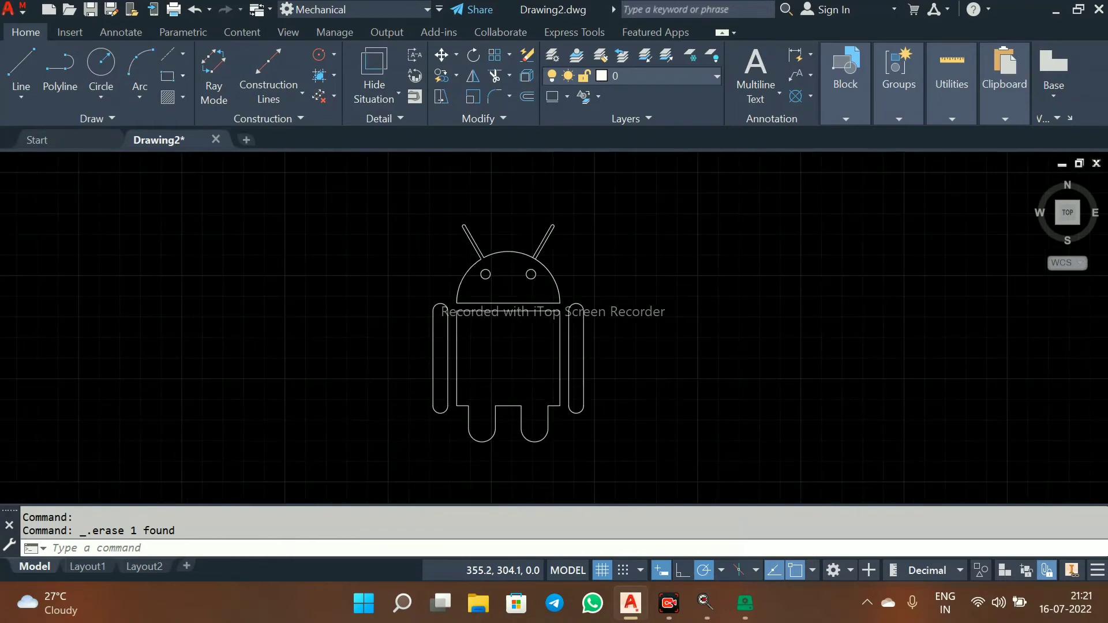
{"action": "scroll", "coordinate": [532, 292], "scroll_direction": "up", "scroll_amount": 6}
{"action": "scroll", "coordinate": [470, 312], "scroll_direction": "down", "scroll_amount": 5}
{"action": "scroll", "coordinate": [477, 317], "scroll_direction": "up", "scroll_amount": 5}
{"action": "type", "text": "t"}
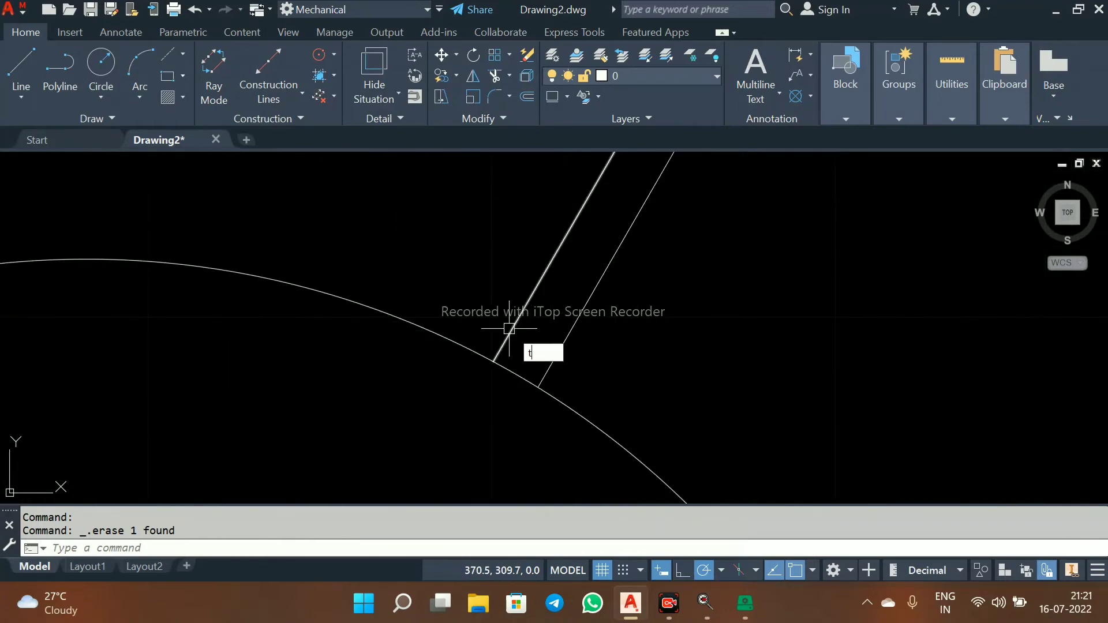
{"action": "left_click", "coordinate": [515, 374]}
{"action": "left_click", "coordinate": [514, 375]}
{"action": "key", "text": "Escape"}
{"action": "scroll", "coordinate": [463, 288], "scroll_direction": "down", "scroll_amount": 5}
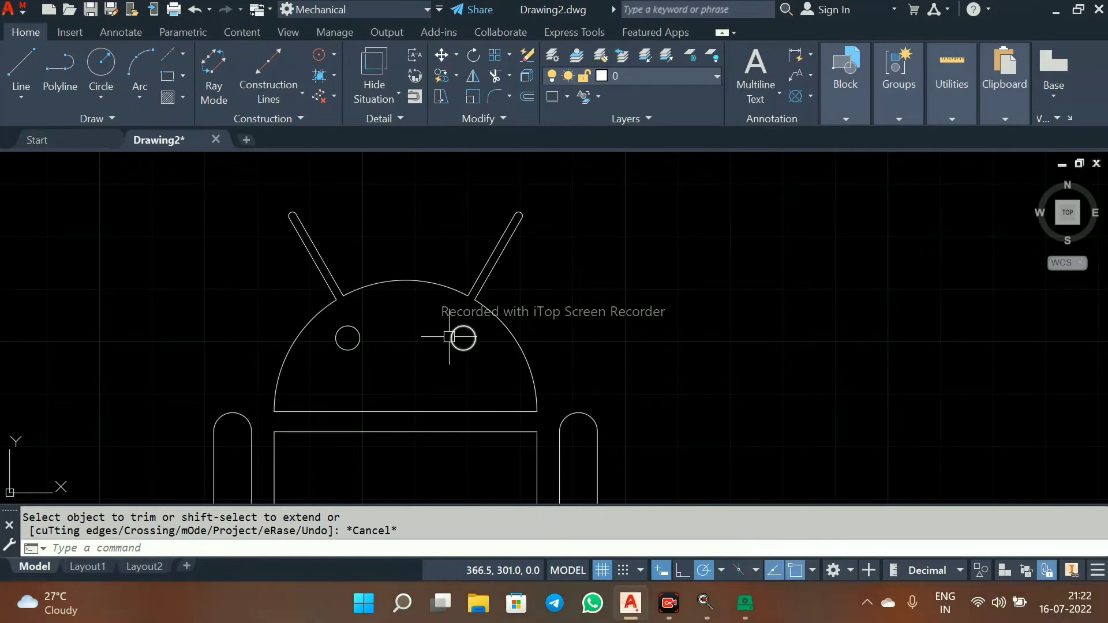
{"action": "scroll", "coordinate": [444, 336], "scroll_direction": "down", "scroll_amount": 6}
{"action": "scroll", "coordinate": [426, 337], "scroll_direction": "up", "scroll_amount": 4}
{"action": "middle_click_drag", "start_coordinate": [447, 415], "coordinate": [511, 345]}
{"action": "scroll", "coordinate": [474, 276], "scroll_direction": "down", "scroll_amount": 2}
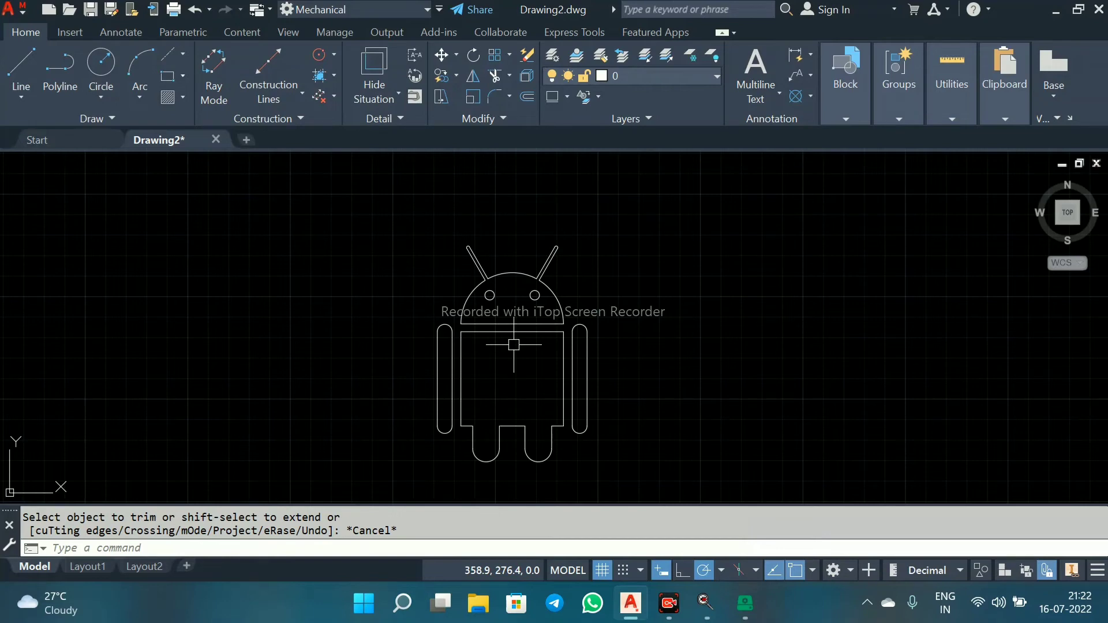
{"action": "scroll", "coordinate": [513, 345], "scroll_direction": "up", "scroll_amount": 4}
{"action": "scroll", "coordinate": [514, 345], "scroll_direction": "down", "scroll_amount": 4}
{"action": "scroll", "coordinate": [514, 344], "scroll_direction": "up", "scroll_amount": 2}
{"action": "scroll", "coordinate": [514, 345], "scroll_direction": "down", "scroll_amount": 2}
{"action": "middle_click_drag", "start_coordinate": [515, 344], "coordinate": [431, 323]}
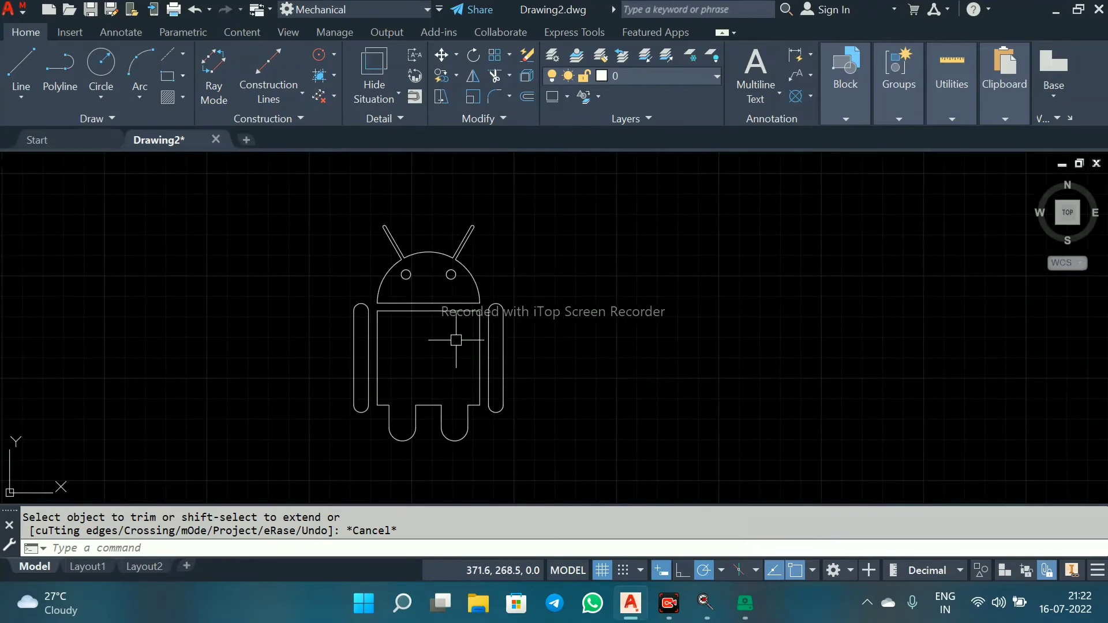
Step: Hatch the body with its legs and both arms with a solid green fill, colour 88,186,72
{"action": "type", "text": "c"}
{"action": "key", "text": "Return"}
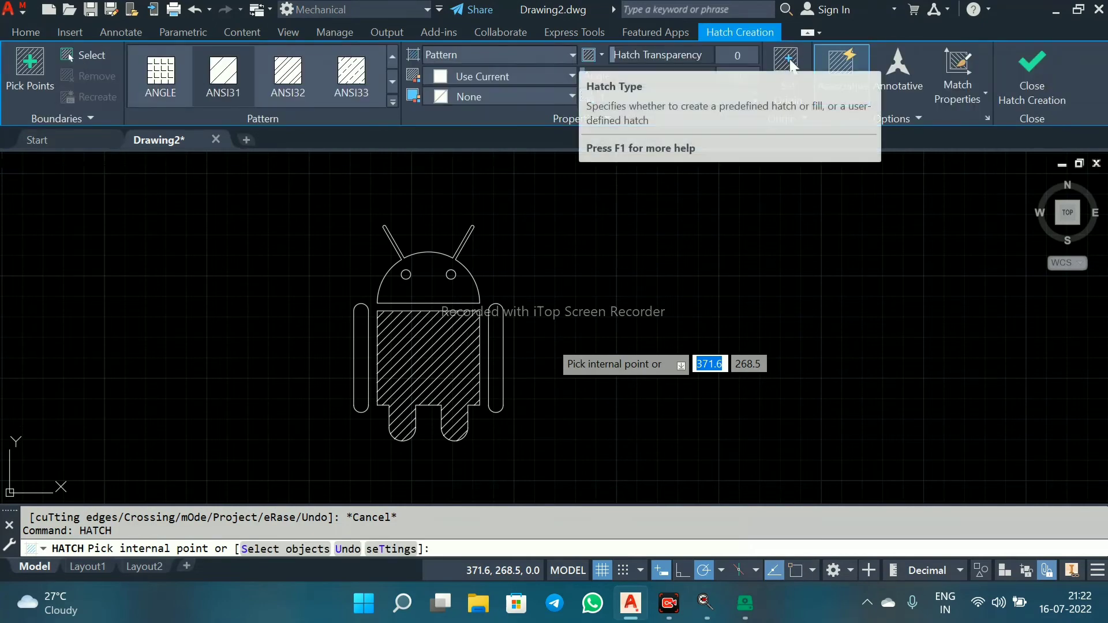
{"action": "left_click", "coordinate": [520, 54]}
{"action": "left_click", "coordinate": [456, 77]}
{"action": "left_click", "coordinate": [503, 76]}
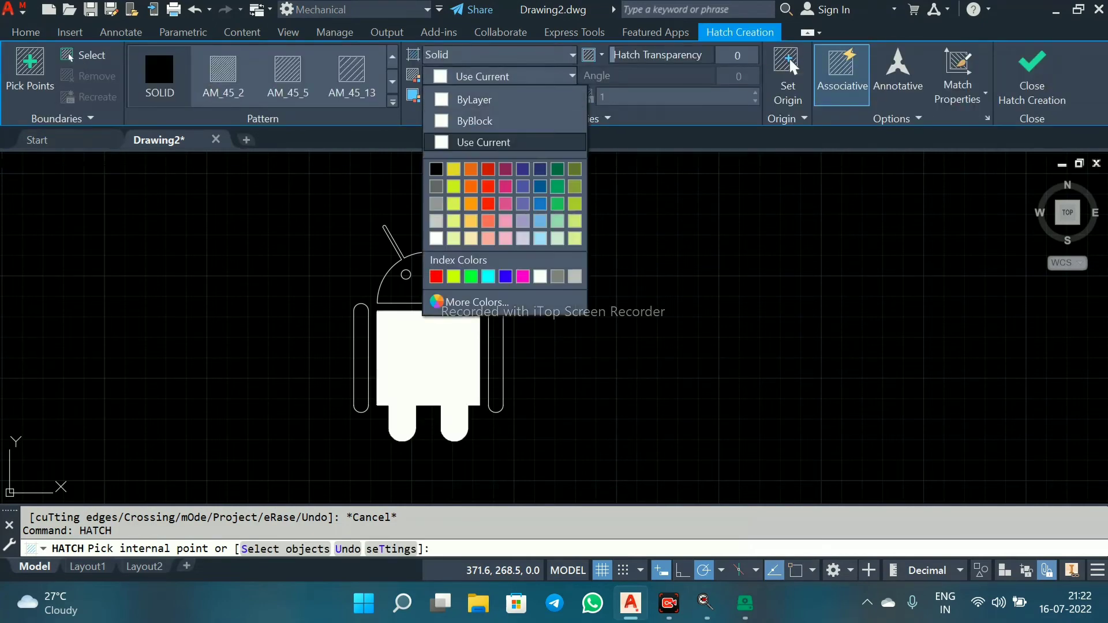
{"action": "left_click", "coordinate": [557, 203]}
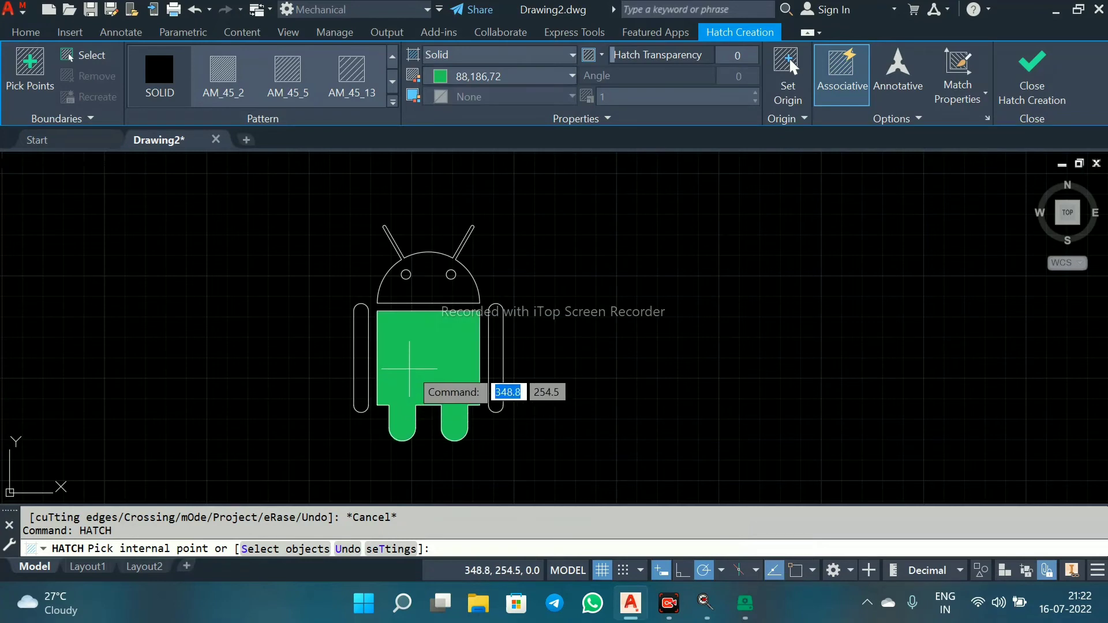
{"action": "scroll", "coordinate": [385, 360], "scroll_direction": "up", "scroll_amount": 3}
{"action": "left_click", "coordinate": [283, 329]}
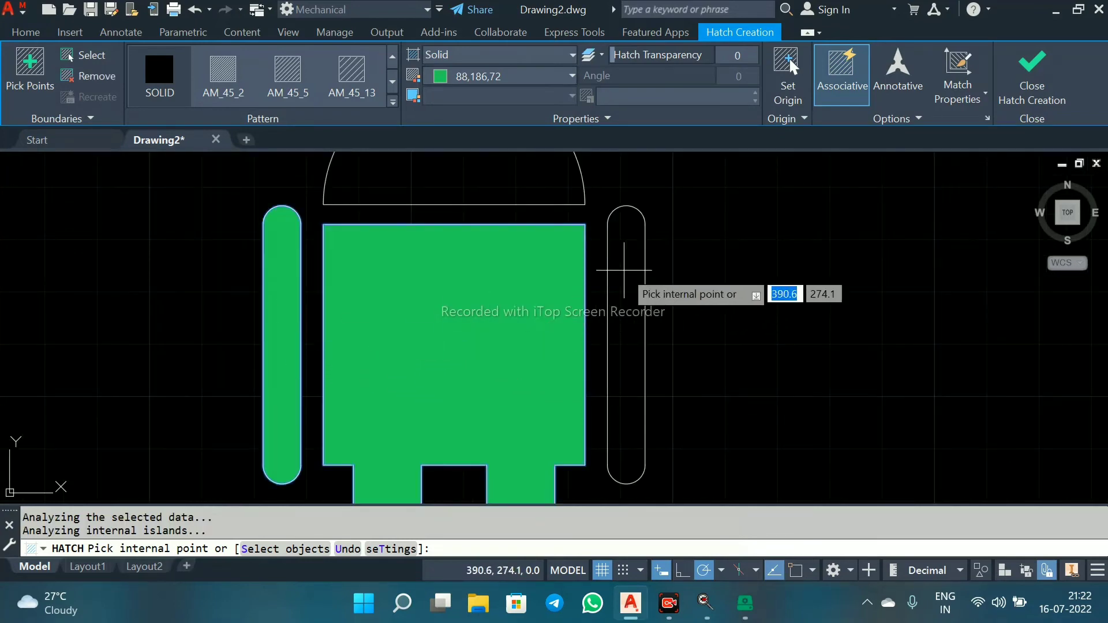
{"action": "left_click", "coordinate": [624, 270]}
Step: Add the head with its two antennas to the solid green hatch, leaving the eyes unfilled, and finish the hatch
{"action": "middle_click_drag", "start_coordinate": [539, 178], "coordinate": [456, 389]}
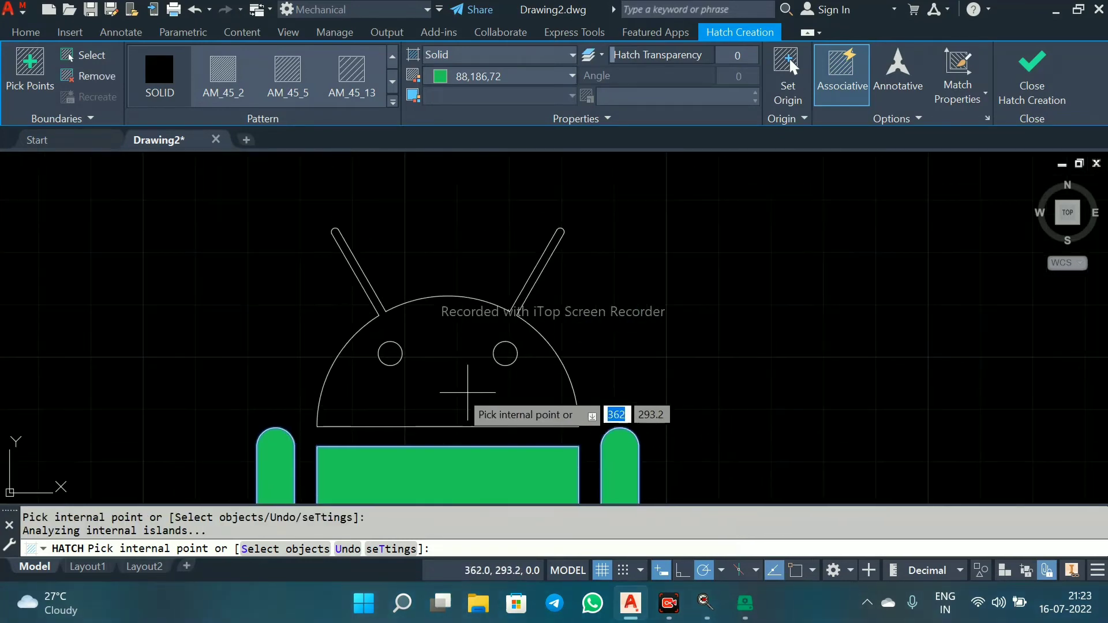
{"action": "left_click", "coordinate": [446, 384]}
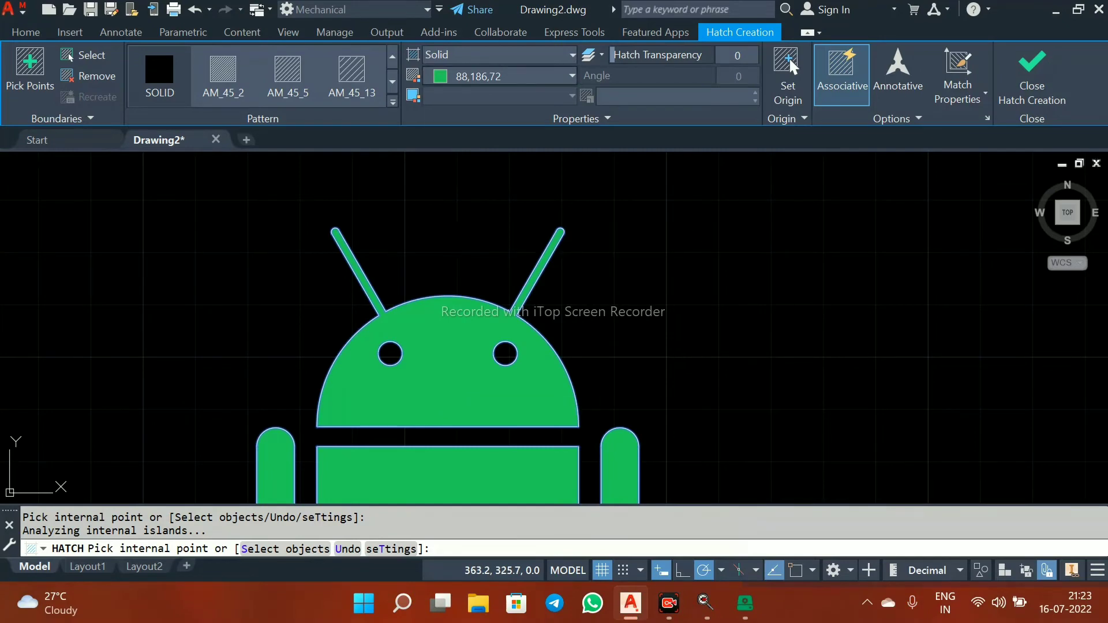
{"action": "left_click", "coordinate": [514, 77]}
{"action": "left_click", "coordinate": [514, 76]}
{"action": "key", "text": "Return"}
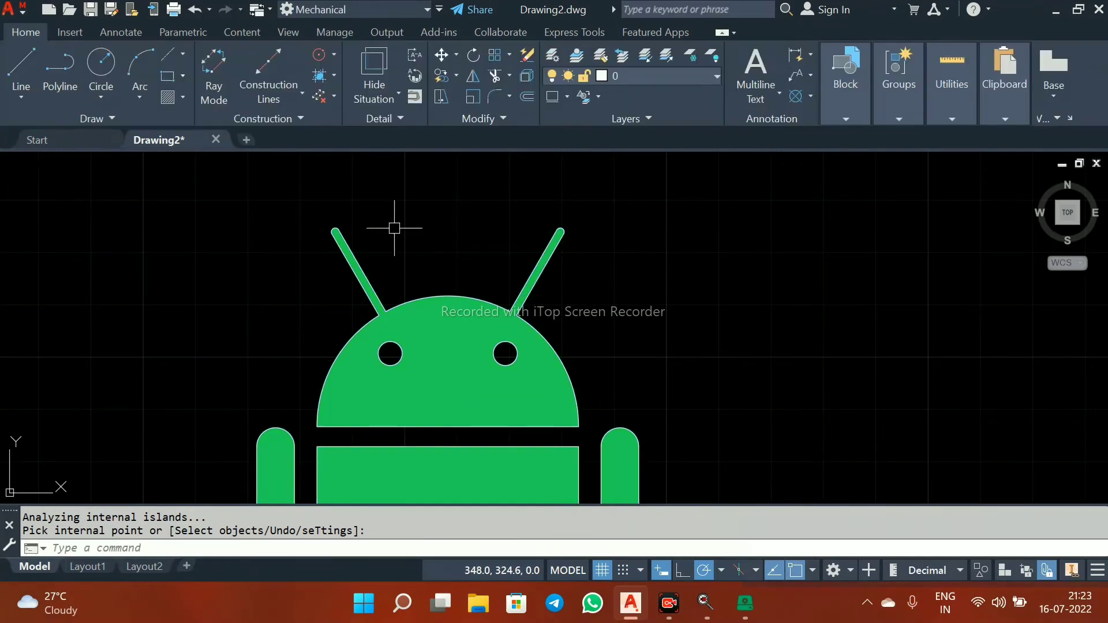
Step: Fill both eye circles with a solid hatch in the ByBlock colour
{"action": "type", "text": "hat"}
{"action": "key", "text": "Return"}
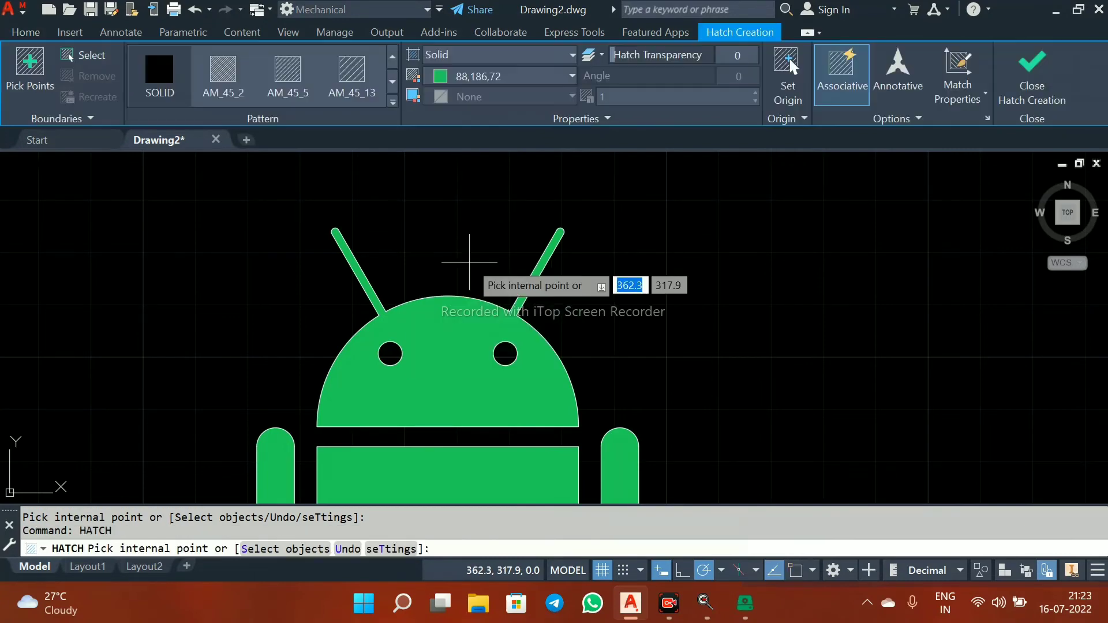
{"action": "scroll", "coordinate": [404, 364], "scroll_direction": "up", "scroll_amount": 2}
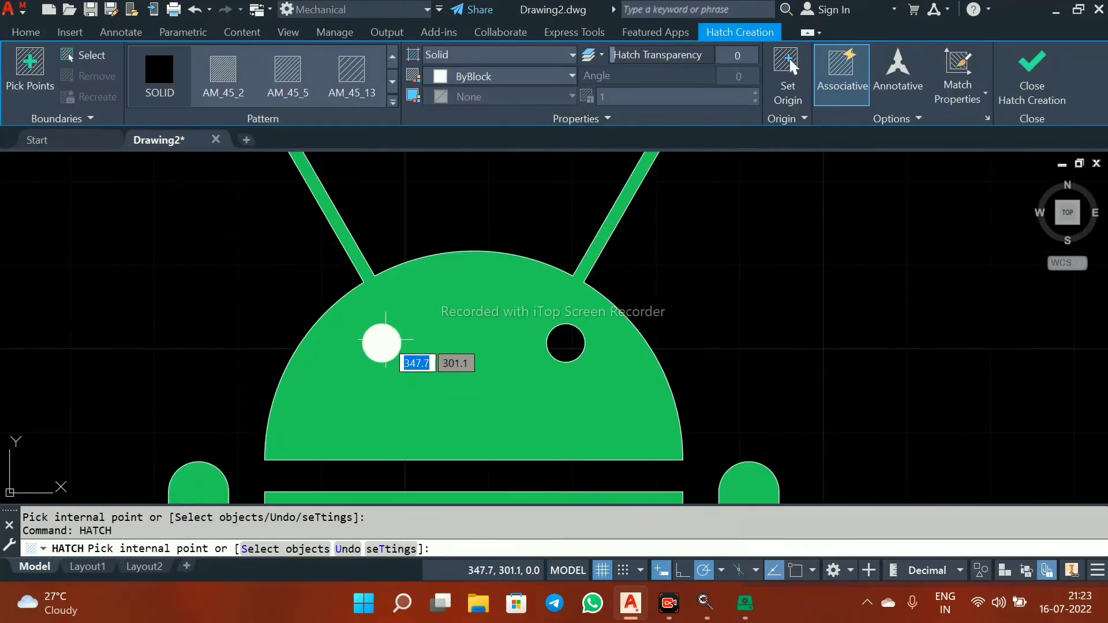
{"action": "left_click", "coordinate": [381, 341]}
{"action": "left_click", "coordinate": [566, 345]}
{"action": "key", "text": "Return"}
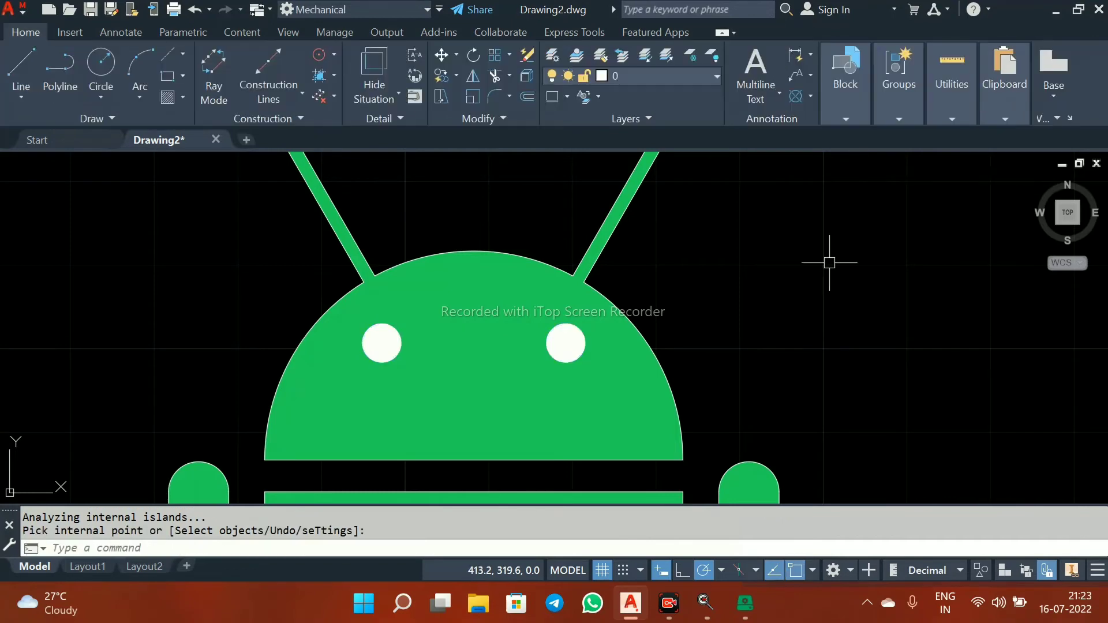
Step: Add a radius dimension to the rounded lower end of the right arm, placed outside the figure
{"action": "scroll", "coordinate": [693, 334], "scroll_direction": "down", "scroll_amount": 6}
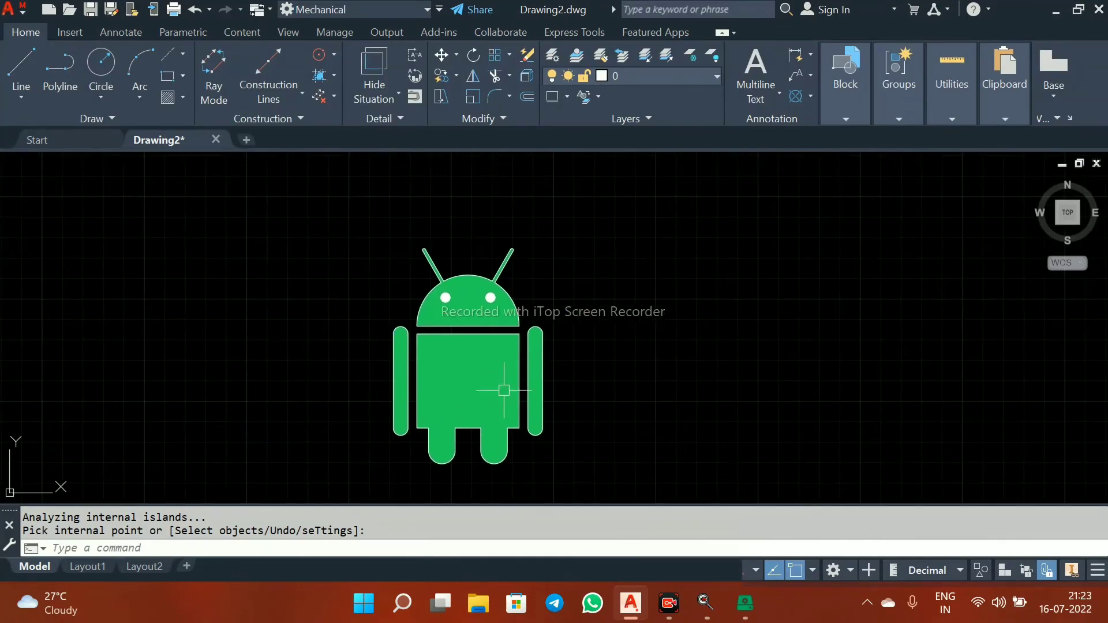
{"action": "mouse_move", "coordinate": [464, 388]}
{"action": "middle_mouse_down"}
{"action": "mouse_move", "coordinate": [532, 365]}
{"action": "mouse_move", "coordinate": [473, 388]}
{"action": "mouse_move", "coordinate": [507, 415]}
{"action": "middle_mouse_up"}
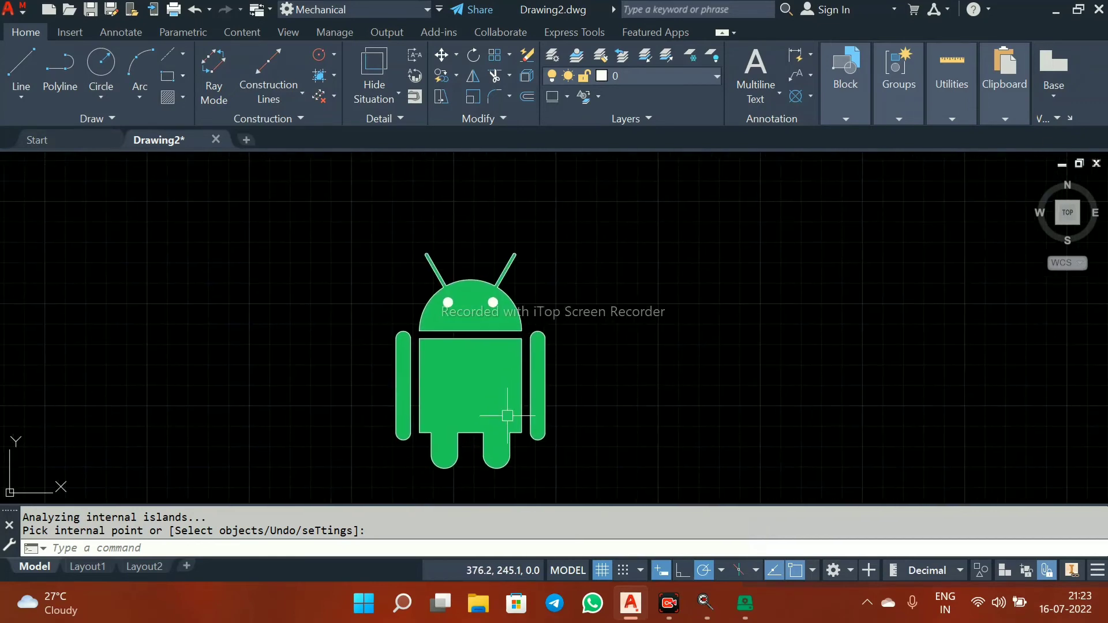
{"action": "left_click", "coordinate": [810, 55]}
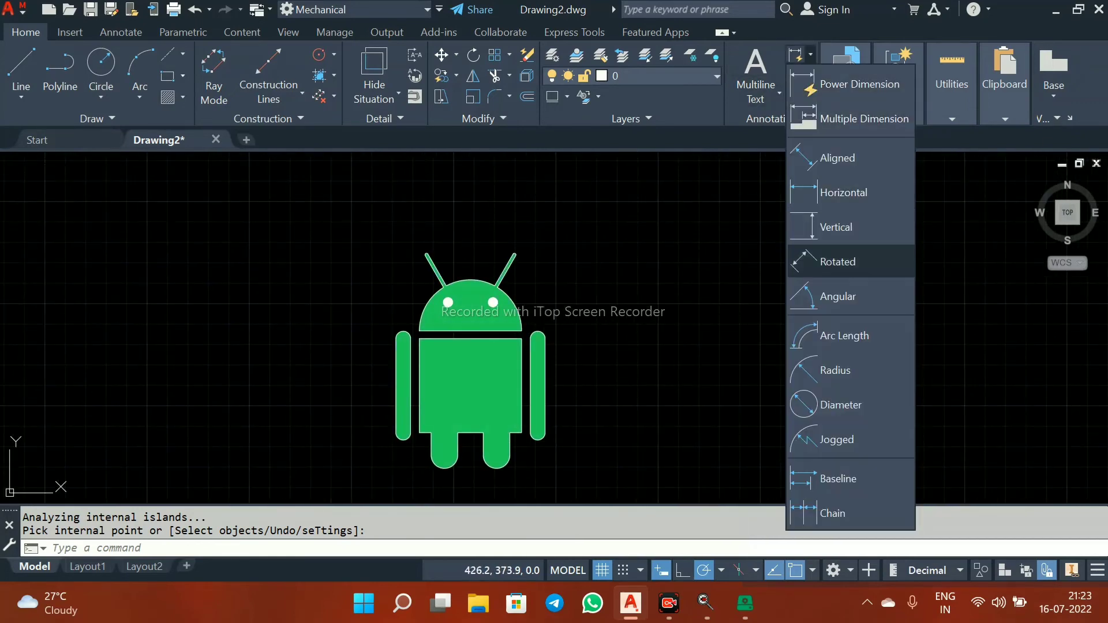
{"action": "left_click", "coordinate": [840, 261]}
{"action": "scroll", "coordinate": [535, 441], "scroll_direction": "up", "scroll_amount": 2}
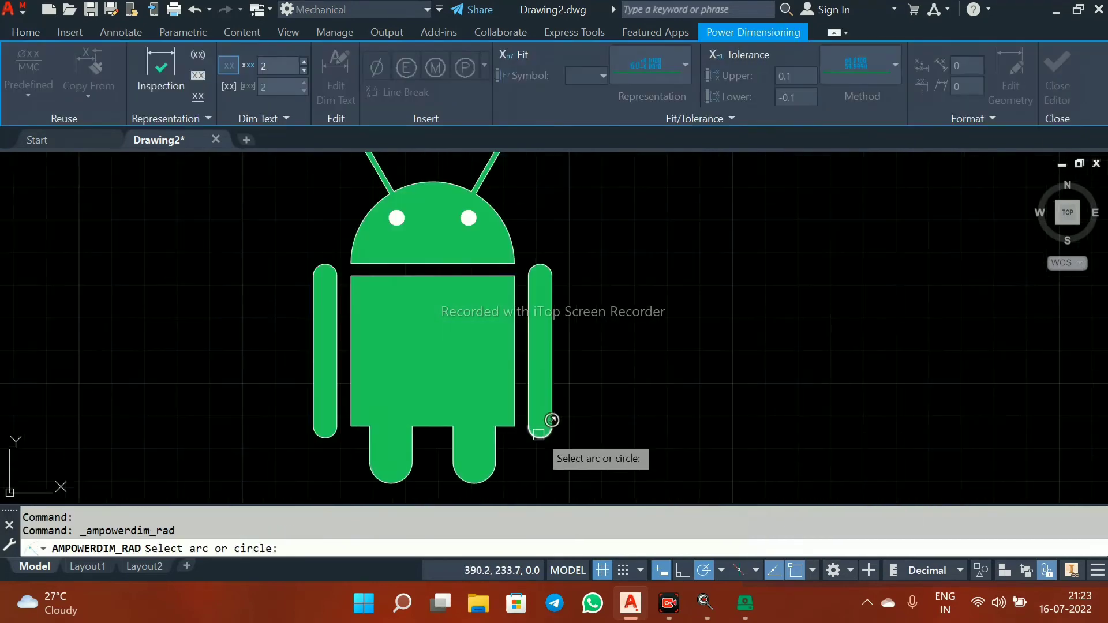
{"action": "left_click", "coordinate": [546, 430]}
{"action": "left_click", "coordinate": [618, 448]}
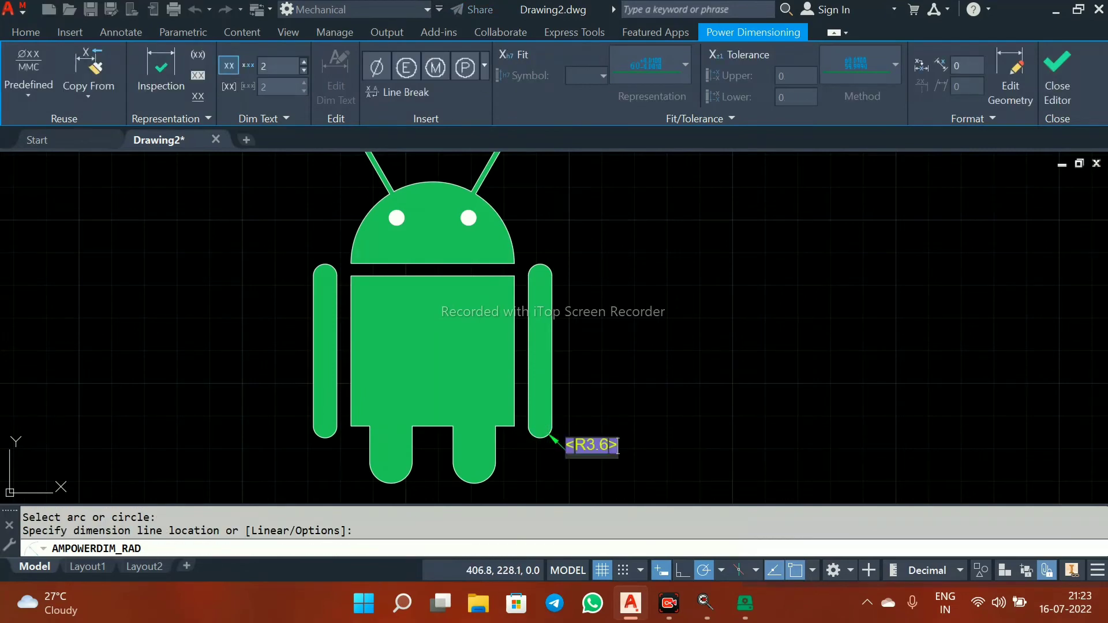
{"action": "left_click", "coordinate": [1057, 76]}
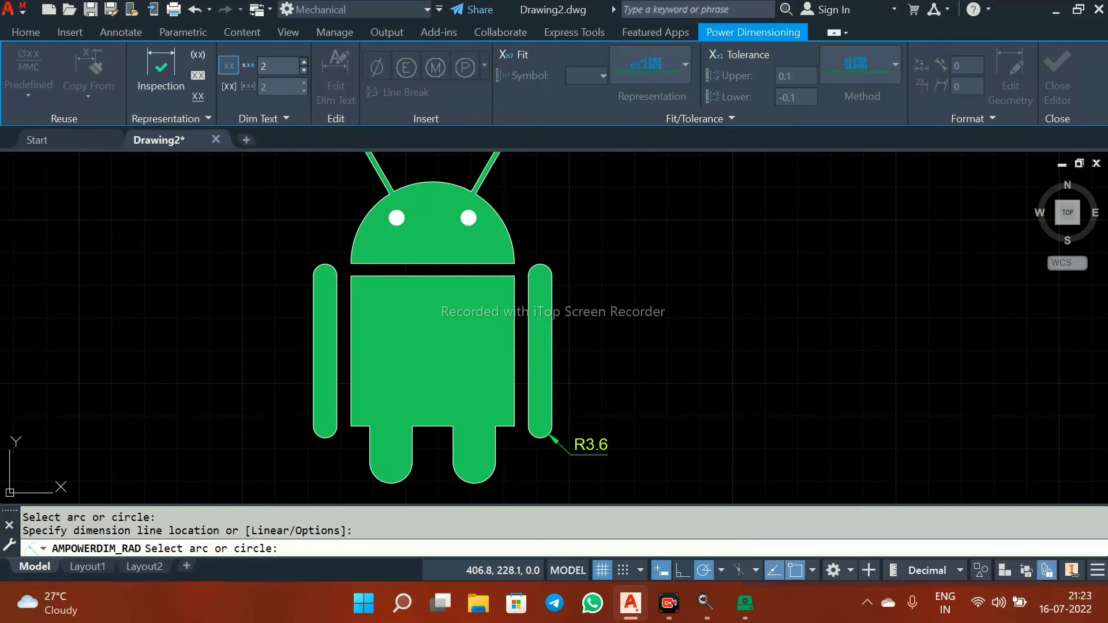
Step: Add a radius dimension to the head's arc, placed to its upper right
{"action": "scroll", "coordinate": [505, 264], "scroll_direction": "up", "scroll_amount": 4}
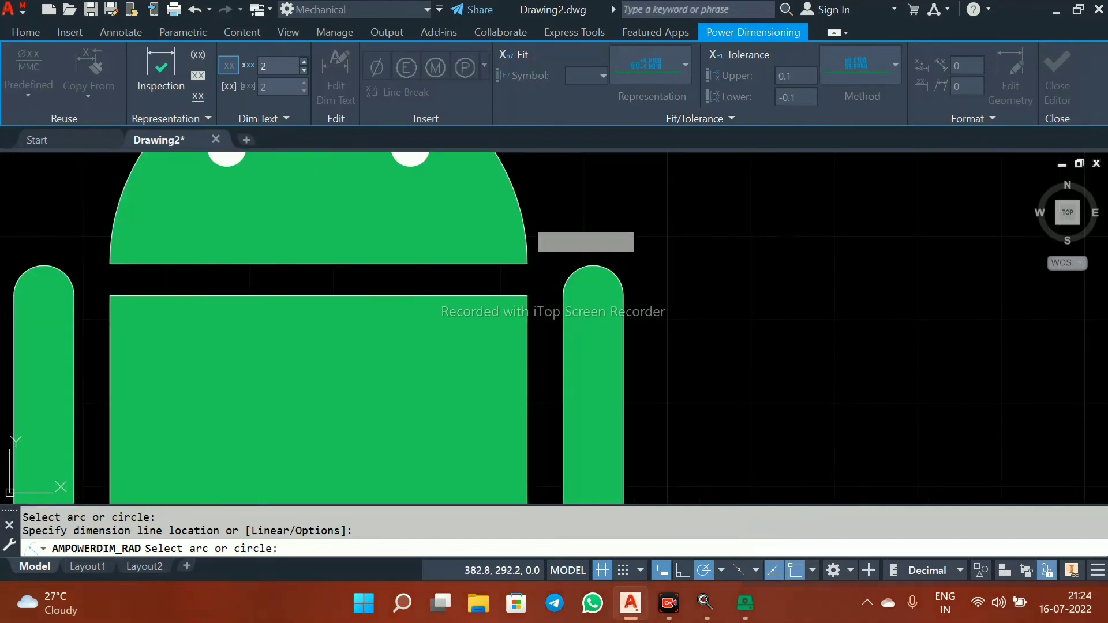
{"action": "left_click", "coordinate": [513, 252]}
{"action": "scroll", "coordinate": [584, 190], "scroll_direction": "down", "scroll_amount": 4}
{"action": "middle_click_drag", "start_coordinate": [622, 219], "coordinate": [630, 134]}
{"action": "left_click", "coordinate": [618, 246]}
Step: Add a radius dimension to the rounded end of the right leg, placed below it
{"action": "left_click", "coordinate": [596, 378]}
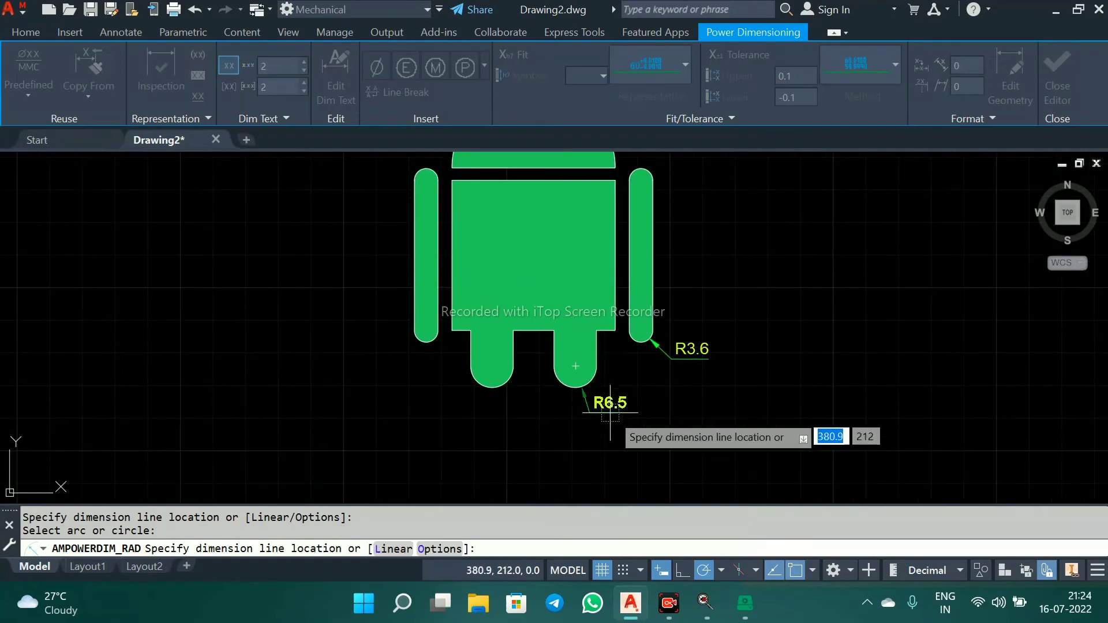
{"action": "left_click", "coordinate": [618, 415]}
{"action": "key", "text": "Escape"}
{"action": "key", "text": "Escape"}
Step: Add a diameter dimension to the left eye circle, placed outside the head to the left
{"action": "middle_click_drag", "start_coordinate": [730, 253], "coordinate": [750, 385]}
{"action": "left_click", "coordinate": [811, 55]}
{"action": "left_click", "coordinate": [841, 405]}
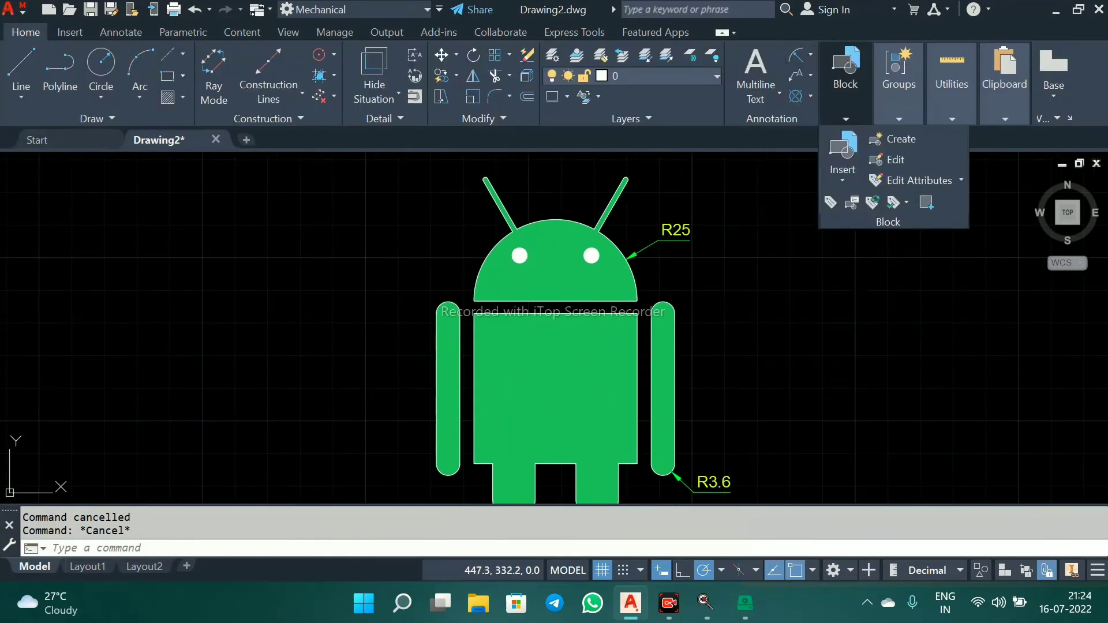
{"action": "scroll", "coordinate": [507, 254], "scroll_direction": "up", "scroll_amount": 6}
{"action": "left_click", "coordinate": [513, 219]}
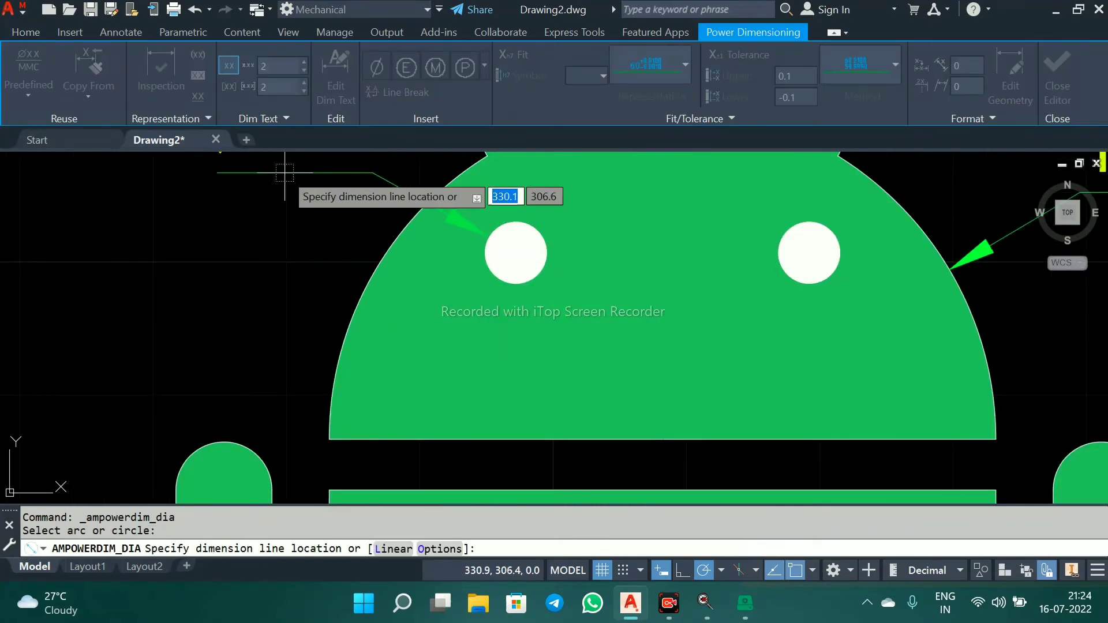
{"action": "scroll", "coordinate": [410, 300], "scroll_direction": "down", "scroll_amount": 5}
{"action": "left_click", "coordinate": [369, 306]}
{"action": "key", "text": "Return"}
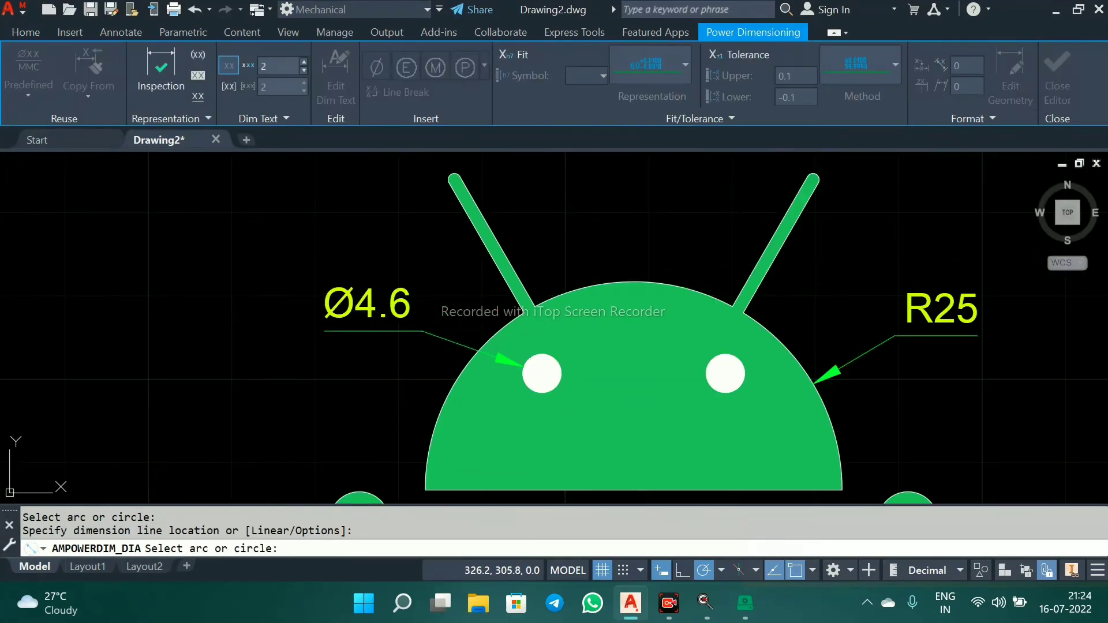
{"action": "key", "text": "Escape"}
{"action": "key", "text": "Escape"}
Step: Add a radius dimension to the rounded tip of the left antenna, placed to its upper left
{"action": "left_click", "coordinate": [811, 55]}
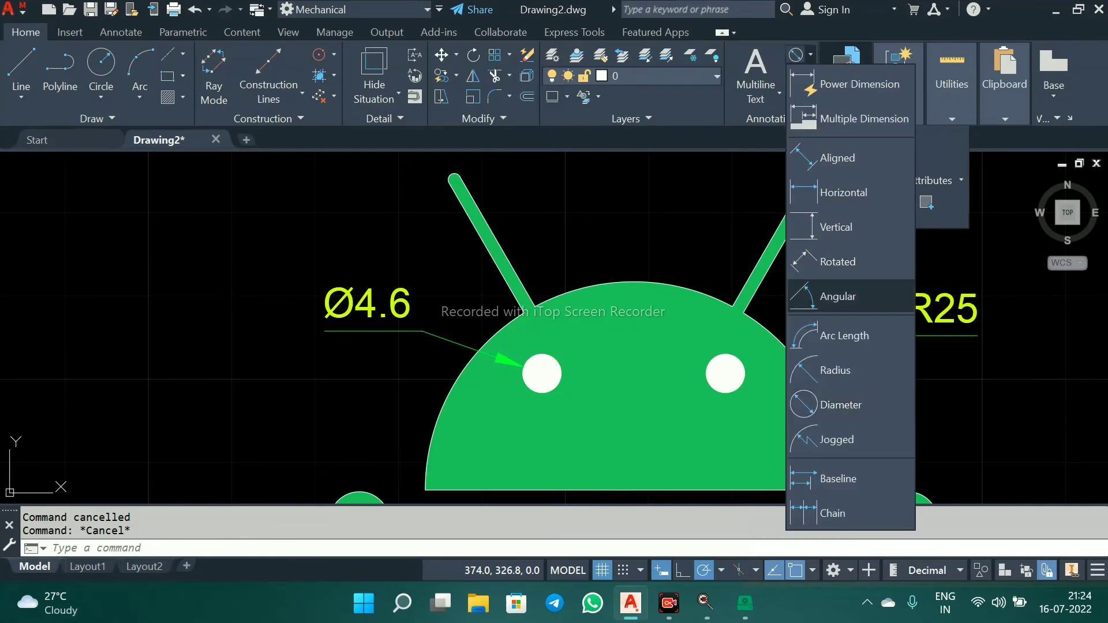
{"action": "left_click", "coordinate": [839, 370]}
{"action": "middle_click_drag", "start_coordinate": [461, 175], "coordinate": [495, 283]}
{"action": "scroll", "coordinate": [494, 283], "scroll_direction": "up", "scroll_amount": 4}
{"action": "left_click", "coordinate": [480, 281]}
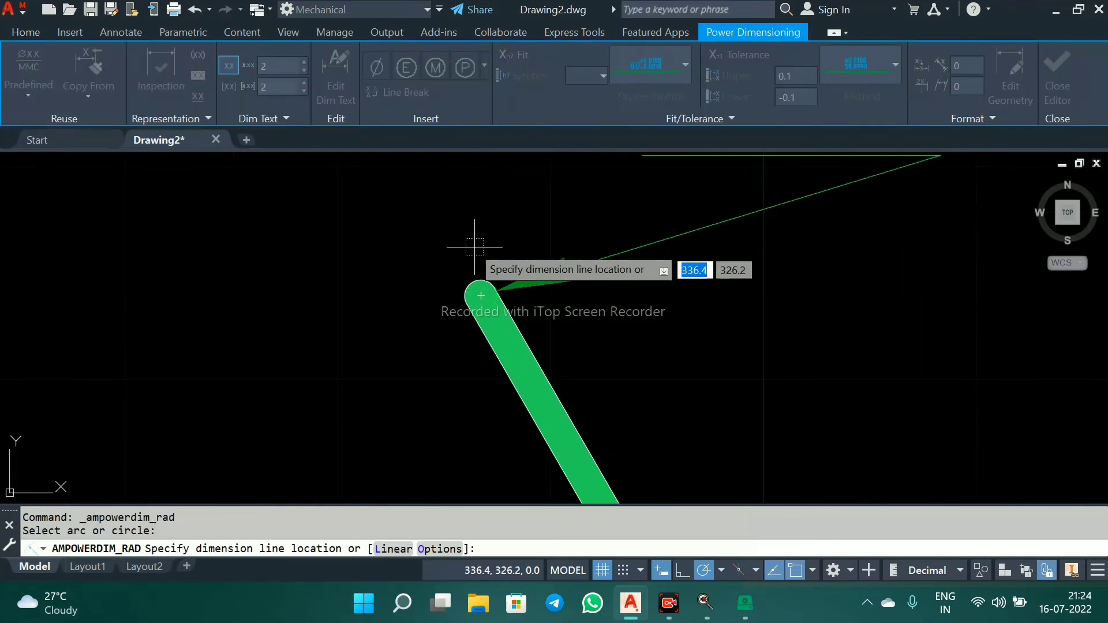
{"action": "scroll", "coordinate": [445, 240], "scroll_direction": "down", "scroll_amount": 4}
{"action": "middle_click_drag", "start_coordinate": [445, 239], "coordinate": [483, 360]}
{"action": "left_click", "coordinate": [445, 334]}
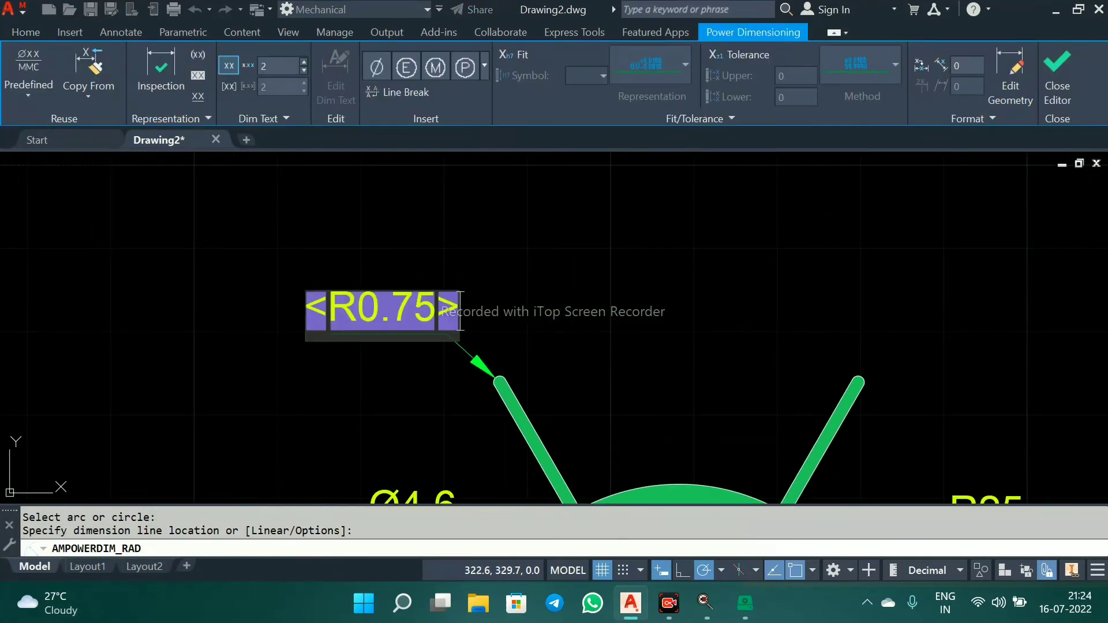
{"action": "middle_click_drag", "start_coordinate": [686, 368], "coordinate": [653, 248]}
{"action": "key", "text": "Escape"}
{"action": "key", "text": "Escape"}
{"action": "scroll", "coordinate": [655, 271], "scroll_direction": "down", "scroll_amount": 8}
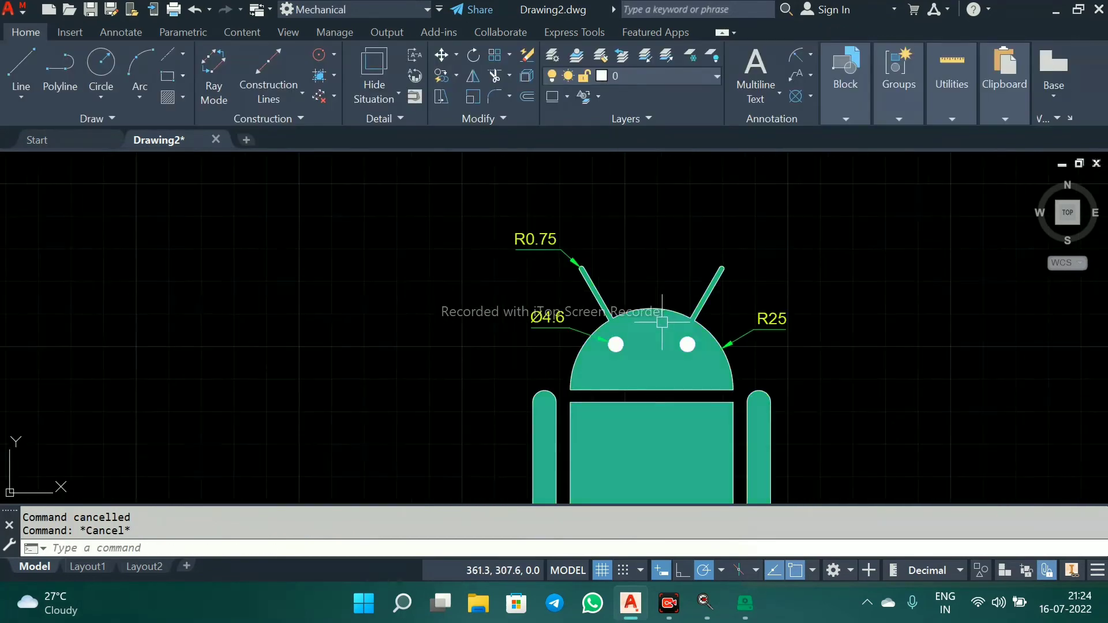
Step: Add a horizontal dimension between the rounded ends of the two legs, placed below them
{"action": "scroll", "coordinate": [608, 399], "scroll_direction": "up", "scroll_amount": 4}
{"action": "mouse_move", "coordinate": [669, 334]}
{"action": "middle_mouse_down"}
{"action": "mouse_move", "coordinate": [476, 330]}
{"action": "mouse_move", "coordinate": [482, 312]}
{"action": "middle_mouse_up"}
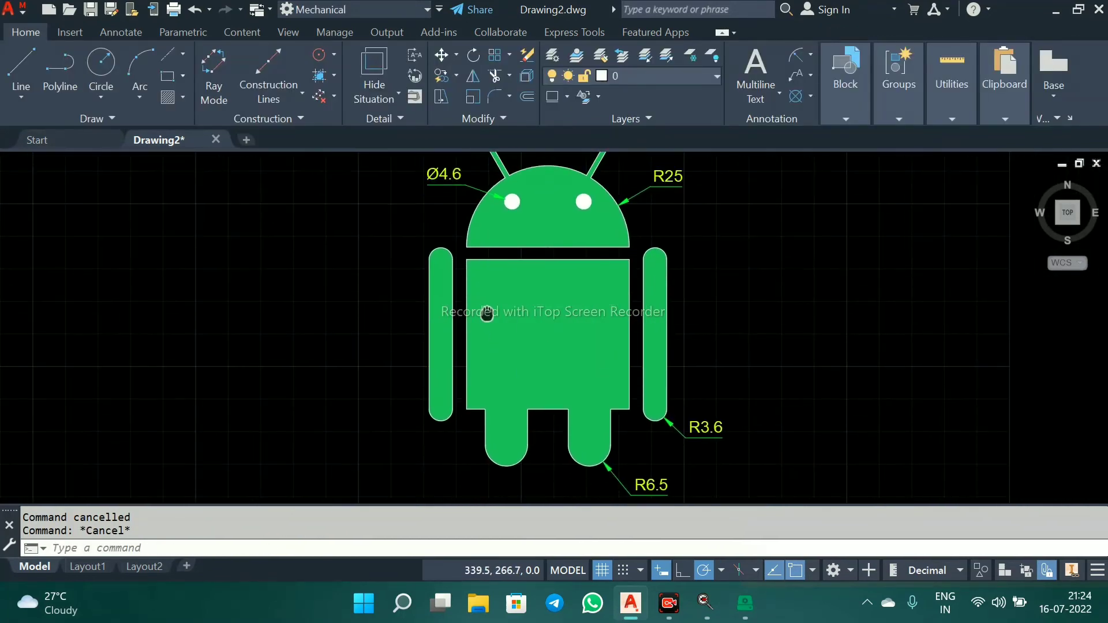
{"action": "left_click", "coordinate": [808, 55]}
{"action": "left_click", "coordinate": [849, 191]}
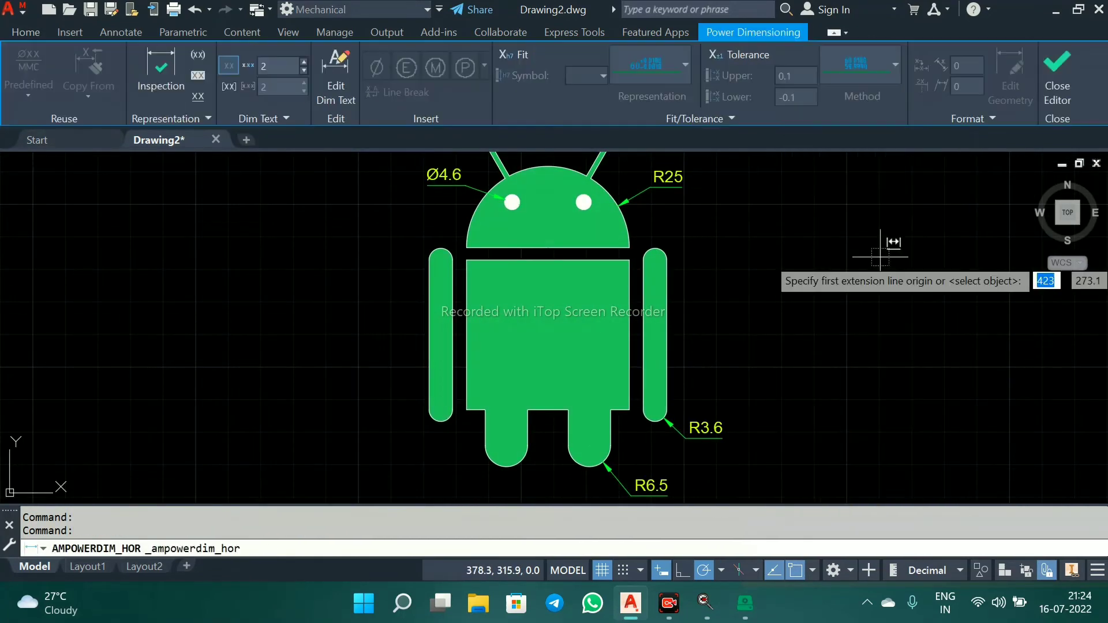
{"action": "left_click", "coordinate": [507, 464]}
{"action": "left_click", "coordinate": [589, 465]}
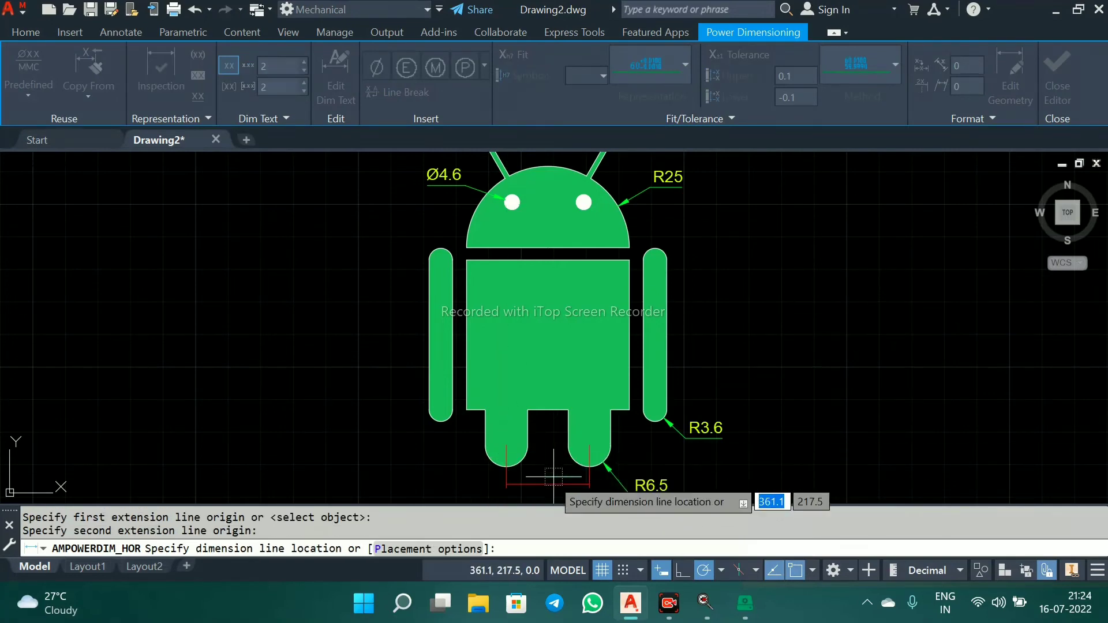
{"action": "middle_click_drag", "start_coordinate": [551, 480], "coordinate": [563, 365]}
{"action": "left_click", "coordinate": [572, 381]}
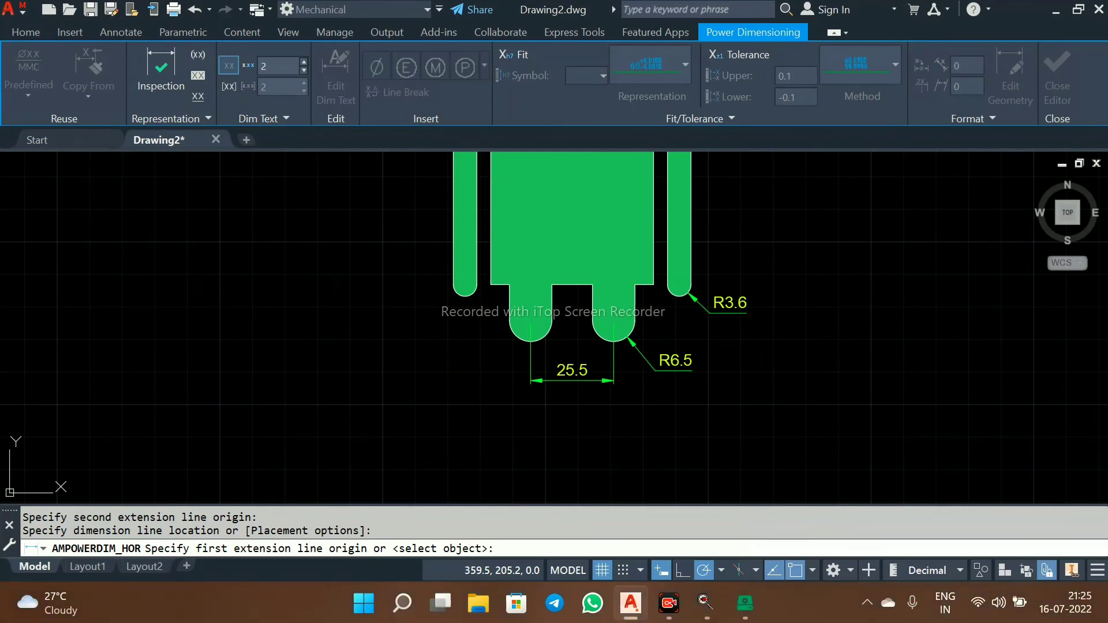
{"action": "key", "text": "Escape"}
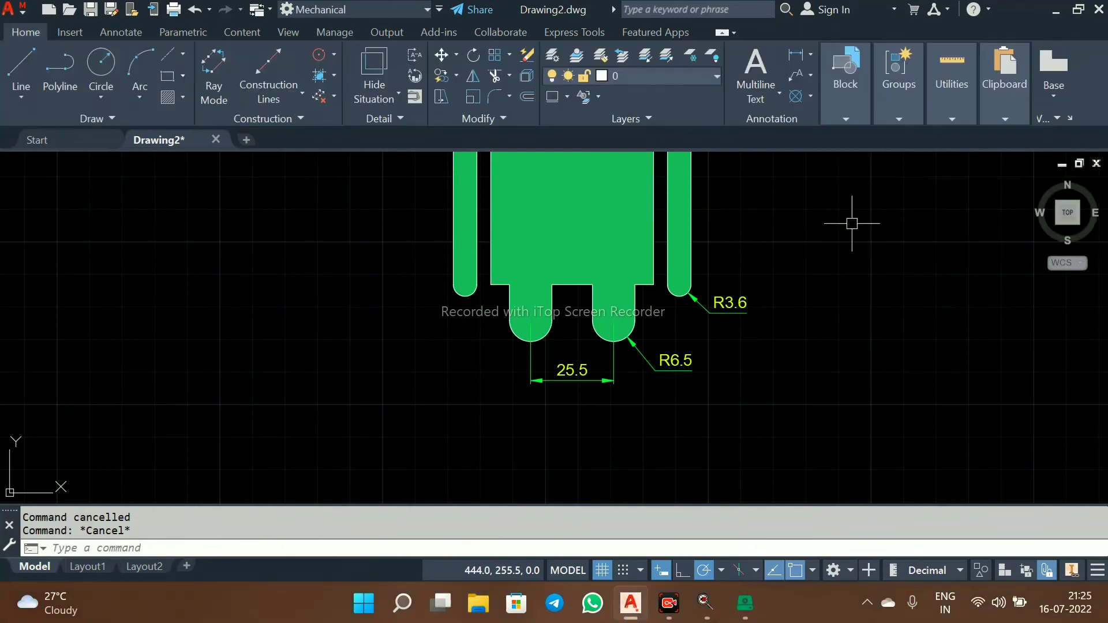
{"action": "key", "text": "Return"}
{"action": "scroll", "coordinate": [541, 315], "scroll_direction": "up", "scroll_amount": 2}
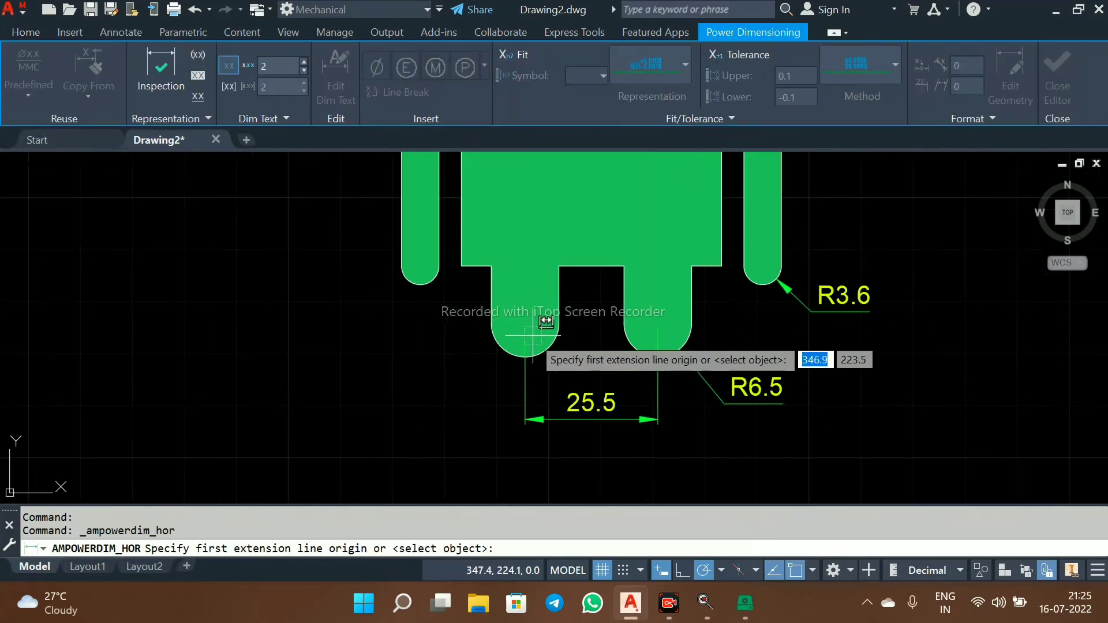
{"action": "left_click", "coordinate": [498, 271]}
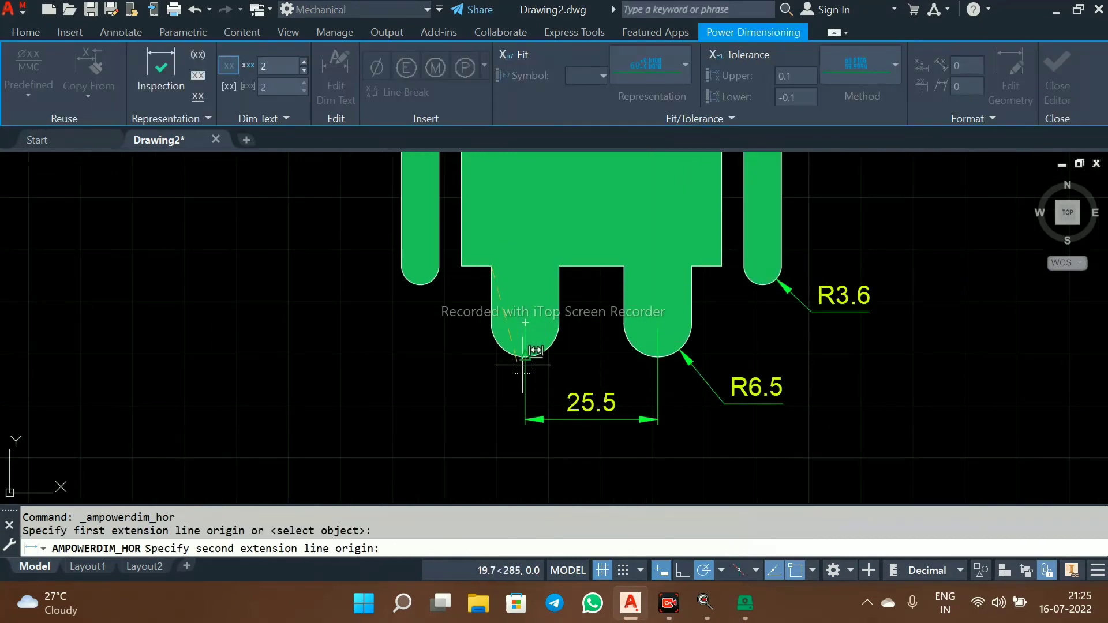
{"action": "left_click", "coordinate": [537, 310]}
{"action": "key", "text": "Escape"}
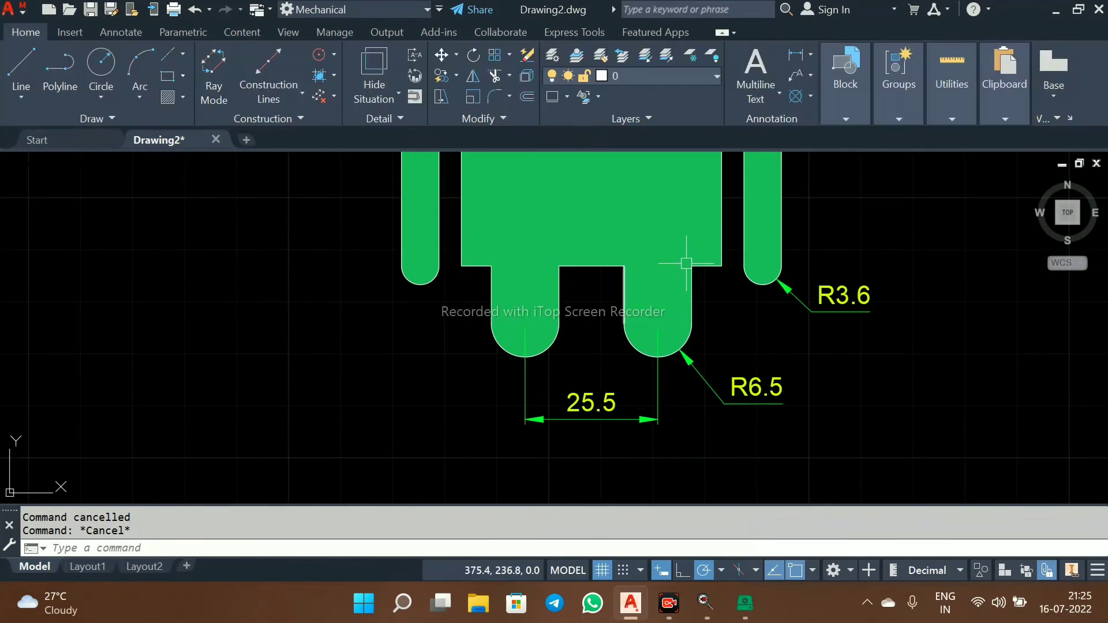
Step: Add a vertical dimension for the straight part of the left leg, placed to the left of the left arm
{"action": "left_click", "coordinate": [811, 54]}
{"action": "left_click", "coordinate": [836, 227]}
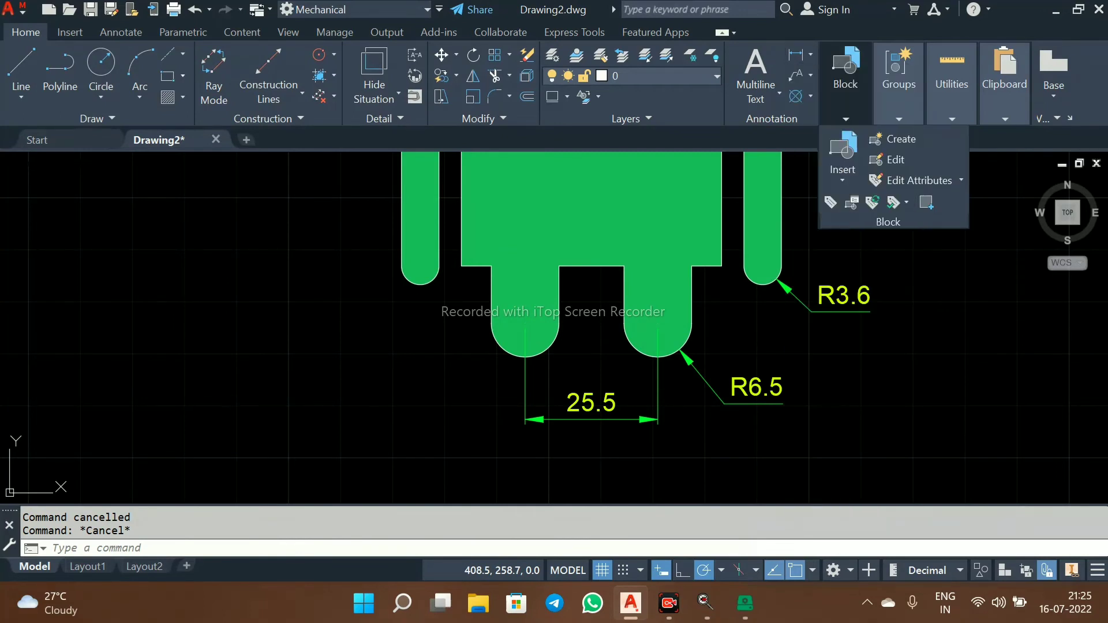
{"action": "left_click", "coordinate": [559, 266]}
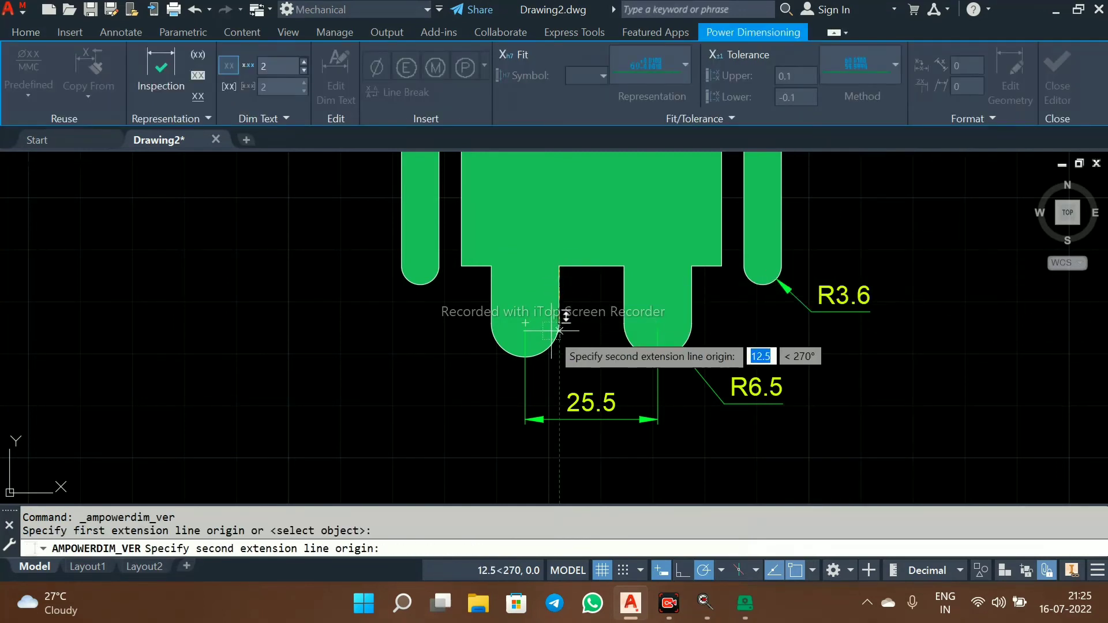
{"action": "left_click", "coordinate": [524, 323]}
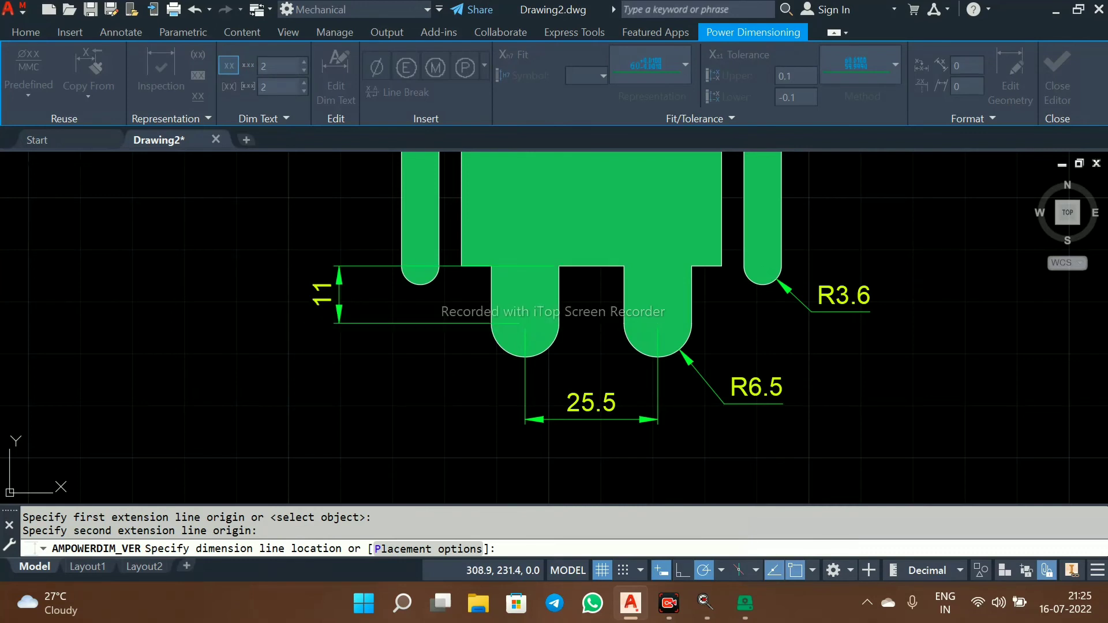
{"action": "left_click", "coordinate": [339, 295]}
Step: Add a vertical dimension for the body's height, placed to the right of the right arm
{"action": "key", "text": "Return"}
{"action": "middle_click_drag", "start_coordinate": [338, 214], "coordinate": [324, 370]}
{"action": "left_click", "coordinate": [588, 173]}
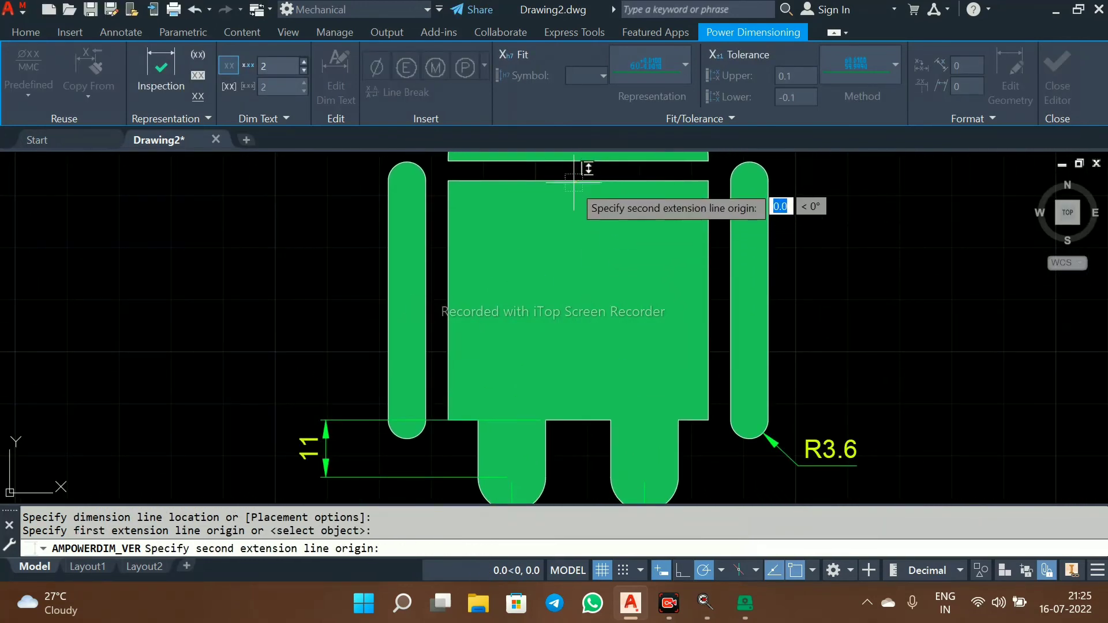
{"action": "left_click", "coordinate": [584, 417]}
{"action": "left_click", "coordinate": [905, 306]}
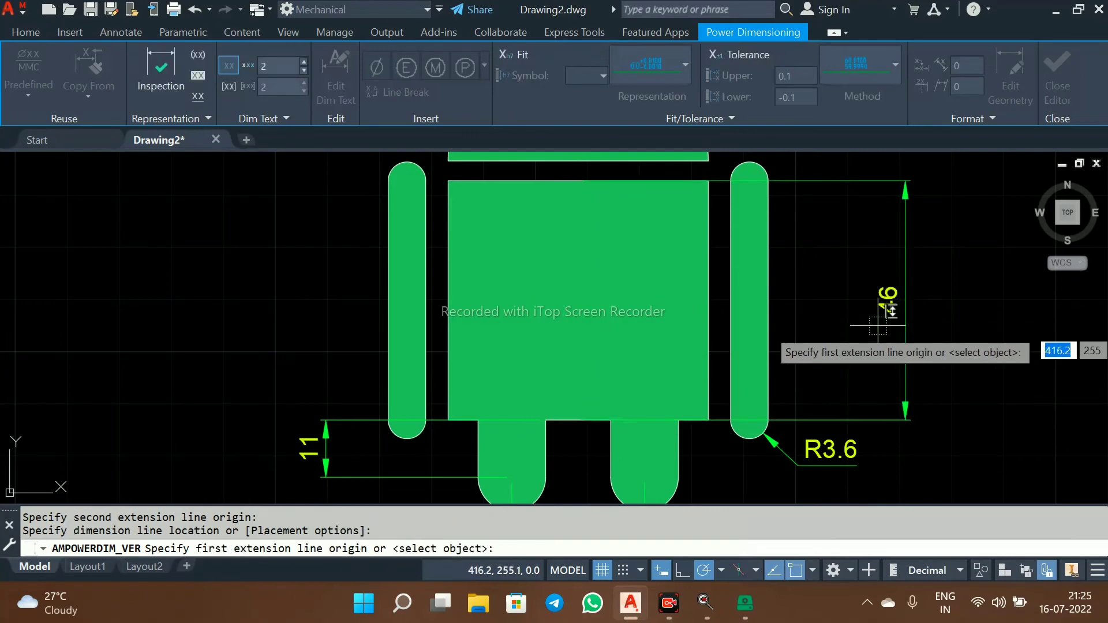
{"action": "key", "text": "Escape"}
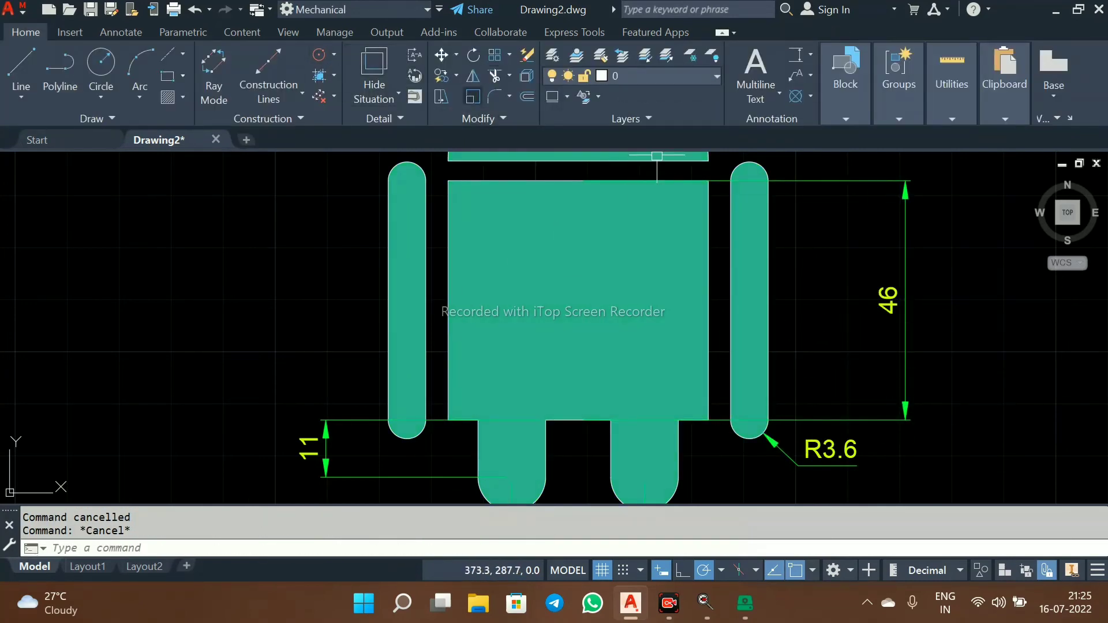
Step: Try to fillet the body's lower-left corner with radius 0.75, and delete the leg-height dimension crossing that corner
{"action": "left_click", "coordinate": [495, 96]}
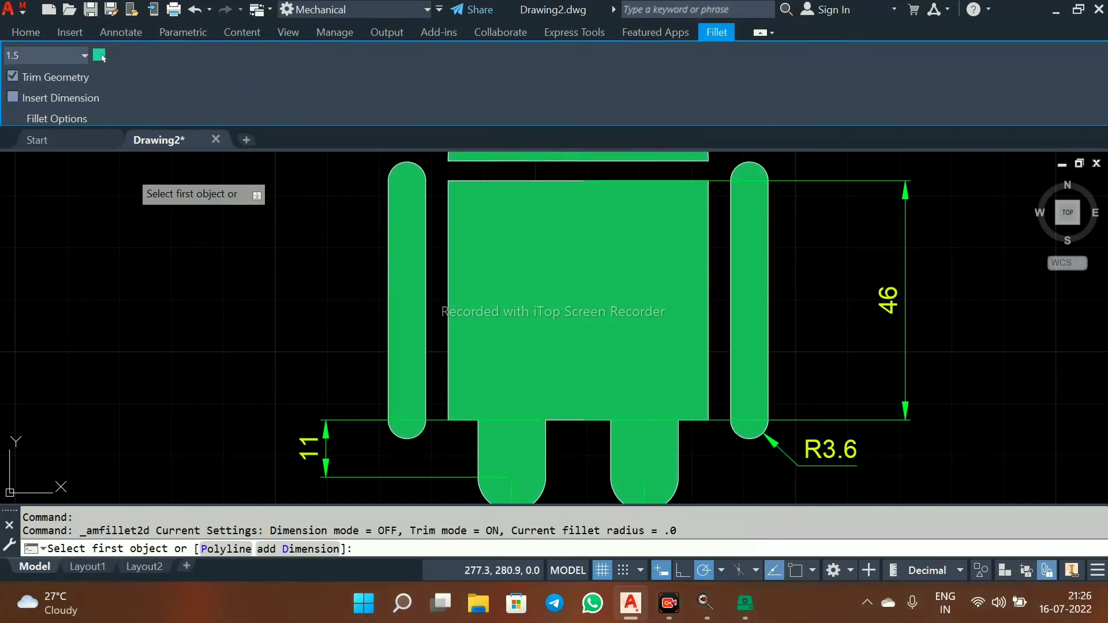
{"action": "scroll", "coordinate": [422, 418], "scroll_direction": "up", "scroll_amount": 5}
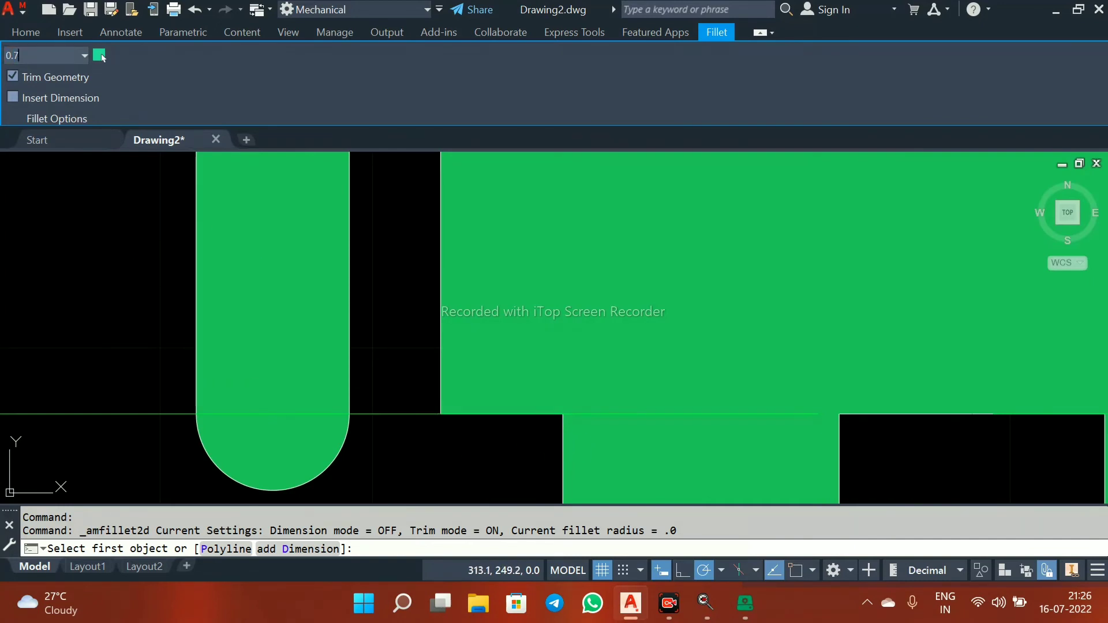
{"action": "scroll", "coordinate": [449, 421], "scroll_direction": "up", "scroll_amount": 4}
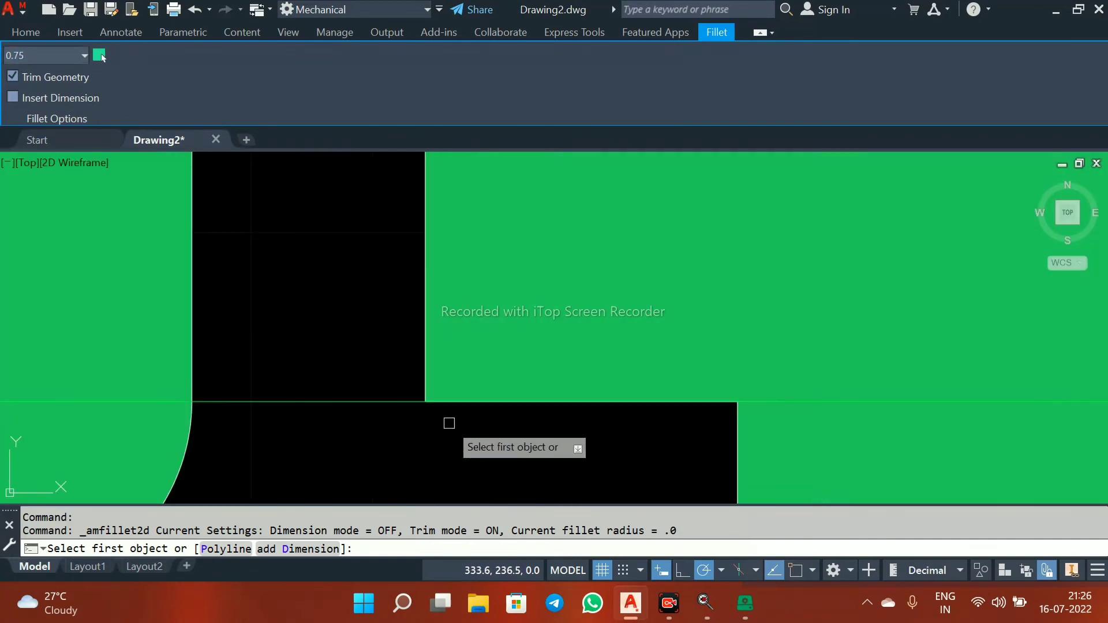
{"action": "left_click", "coordinate": [425, 389]}
{"action": "key", "text": "Escape"}
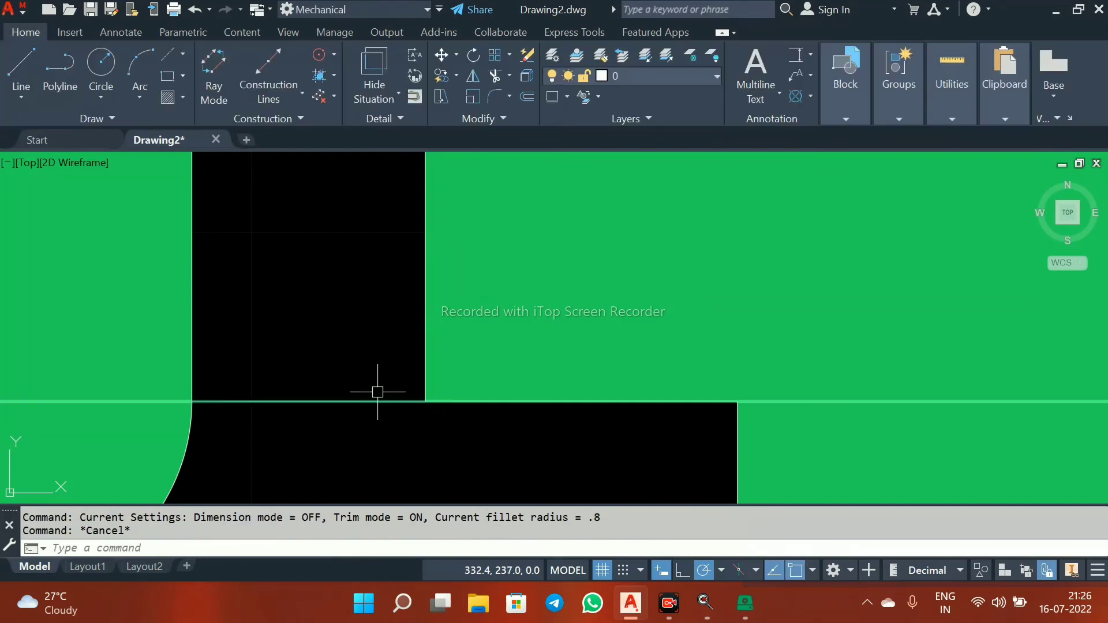
{"action": "left_click", "coordinate": [350, 400]}
{"action": "key", "text": "Delete"}
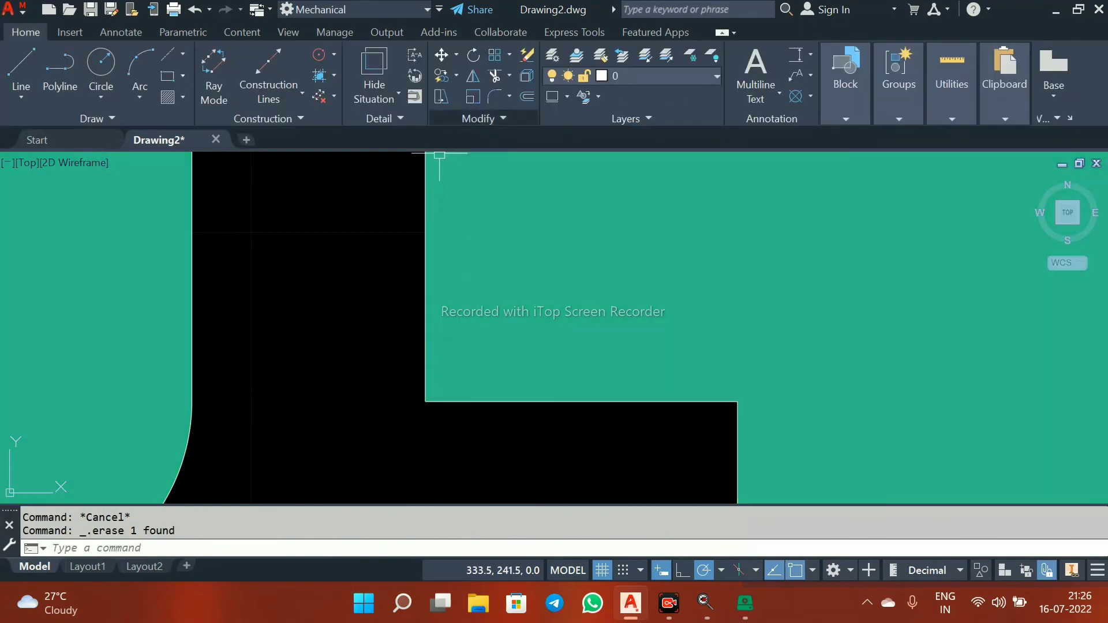
Step: Fillet the body's lower-left corner with a radius of 1.5
{"action": "left_click", "coordinate": [495, 96]}
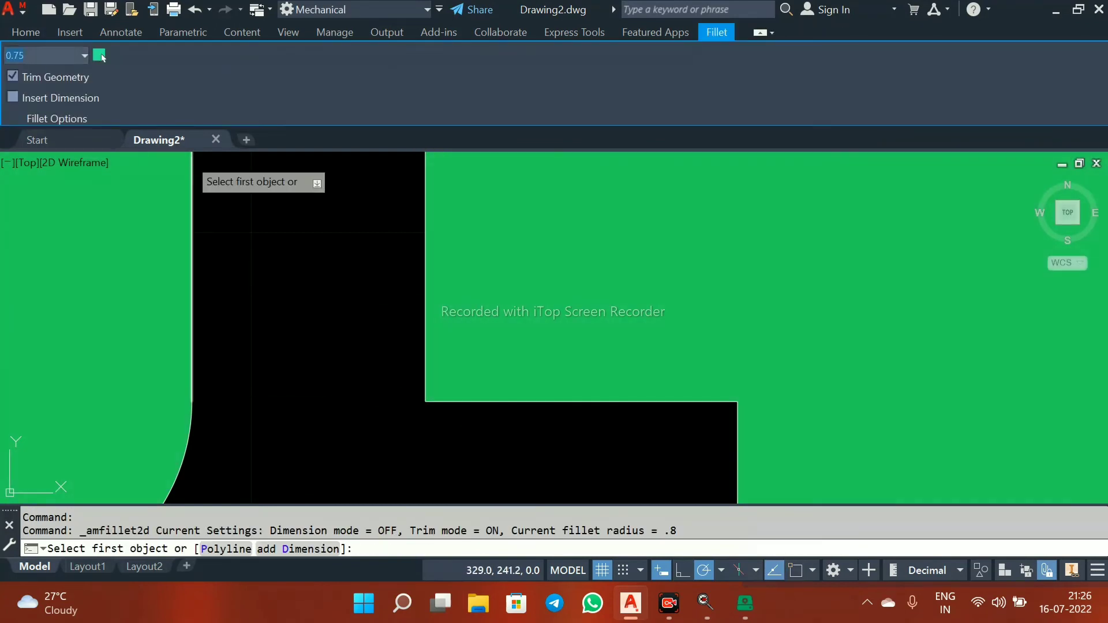
{"action": "left_click", "coordinate": [46, 56]}
{"action": "type", "text": "1.5"}
{"action": "key", "text": "Return"}
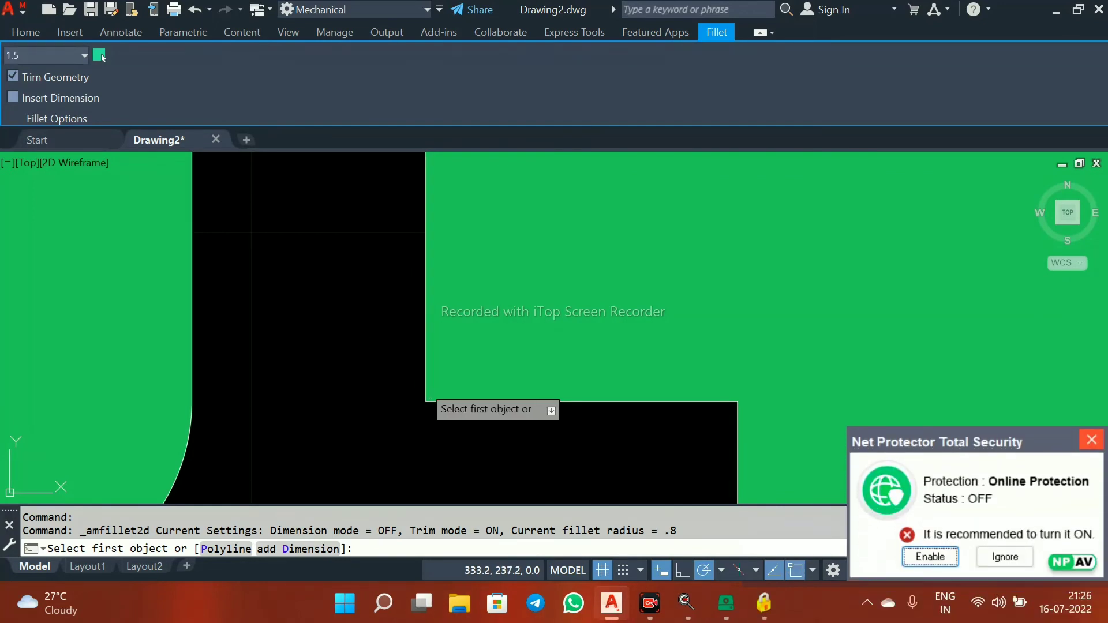
{"action": "left_click", "coordinate": [425, 395]}
{"action": "left_click", "coordinate": [440, 402]}
{"action": "left_click", "coordinate": [1091, 440]}
{"action": "scroll", "coordinate": [411, 322], "scroll_direction": "down", "scroll_amount": 10}
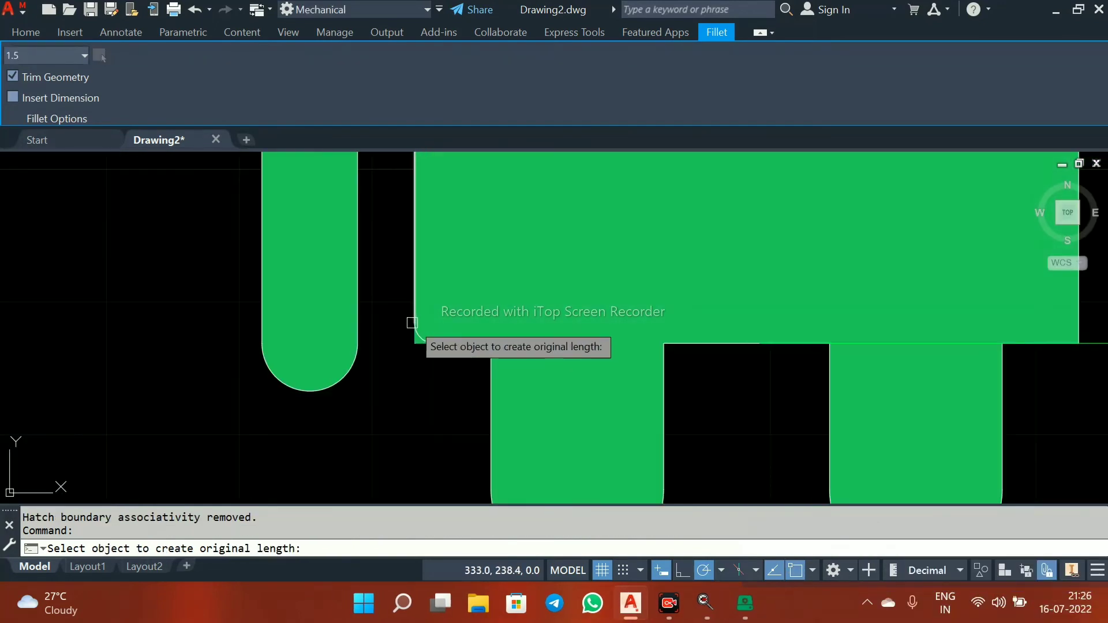
{"action": "scroll", "coordinate": [580, 300], "scroll_direction": "up", "scroll_amount": 4}
{"action": "scroll", "coordinate": [582, 349], "scroll_direction": "up", "scroll_amount": 3}
{"action": "key", "text": "Escape"}
Step: Delete the vertical body-height dimension at the right of the figure
{"action": "scroll", "coordinate": [635, 404], "scroll_direction": "down", "scroll_amount": 3}
{"action": "left_click", "coordinate": [638, 408]}
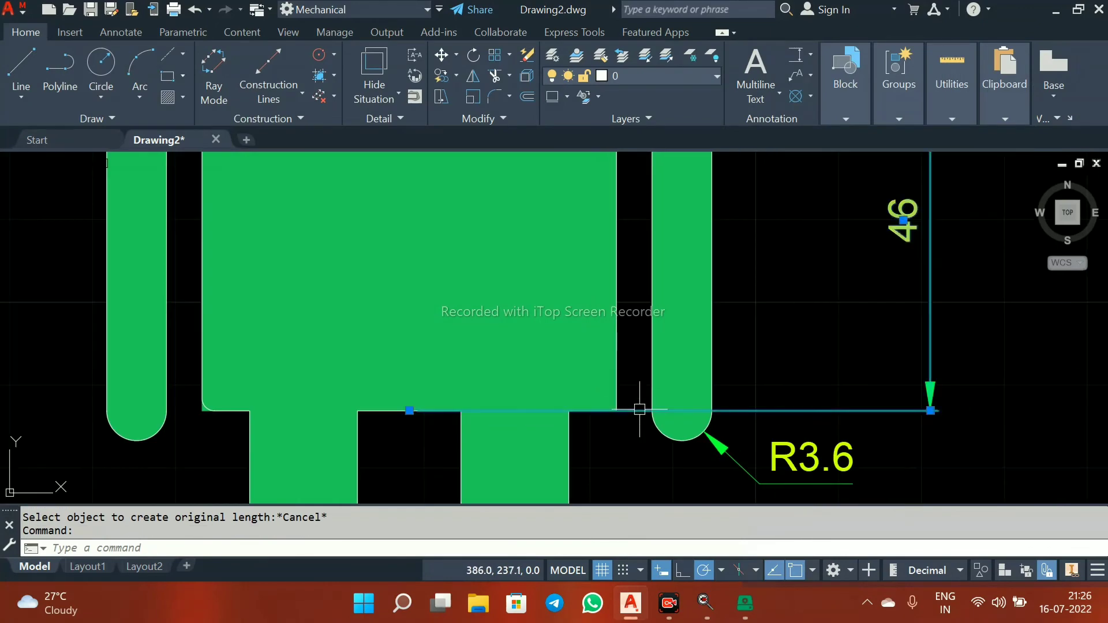
{"action": "key", "text": "Delete"}
Step: Delete the solid green hatch from the robot figure
{"action": "scroll", "coordinate": [193, 405], "scroll_direction": "up", "scroll_amount": 4}
{"action": "left_click", "coordinate": [218, 417]}
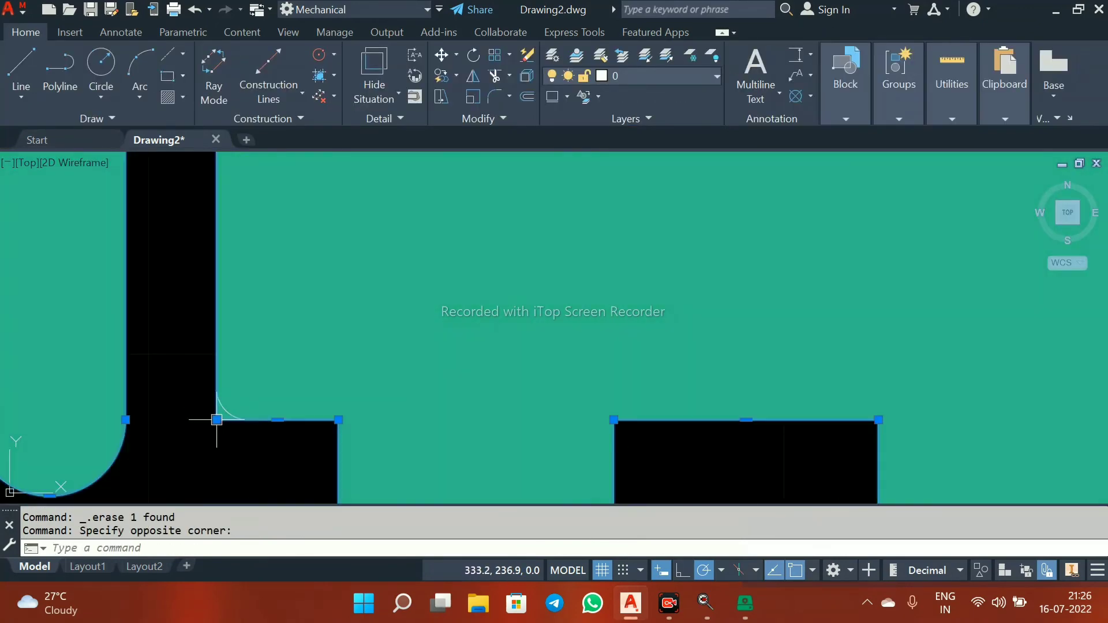
{"action": "key", "text": "Escape"}
{"action": "scroll", "coordinate": [354, 371], "scroll_direction": "down", "scroll_amount": 6}
{"action": "scroll", "coordinate": [353, 371], "scroll_direction": "down", "scroll_amount": 3}
{"action": "left_click", "coordinate": [390, 311]}
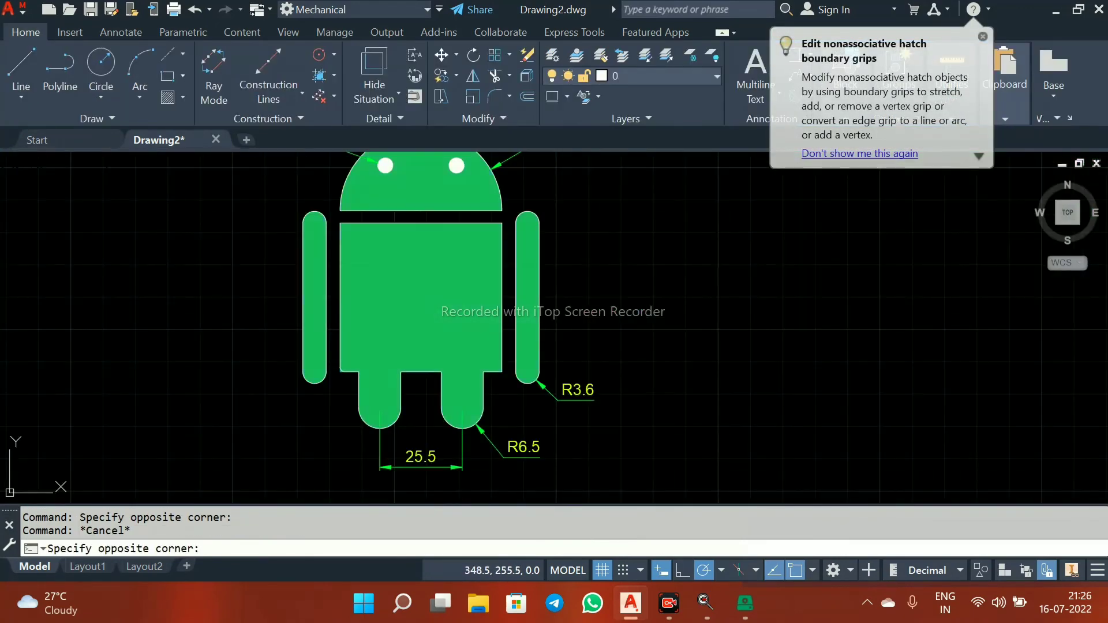
{"action": "key", "text": "Delete"}
Step: Fillet the body's lower-right corner with the same radius as the lower-left corner
{"action": "scroll", "coordinate": [352, 368], "scroll_direction": "up", "scroll_amount": 3}
{"action": "scroll", "coordinate": [717, 371], "scroll_direction": "up", "scroll_amount": 3}
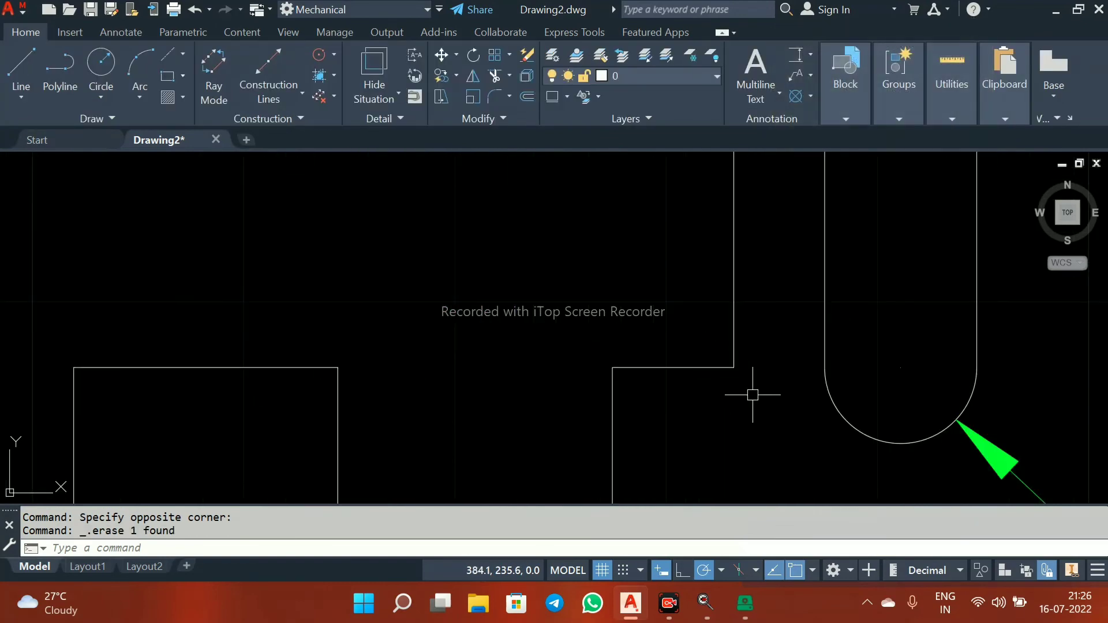
{"action": "type", "text": "f"}
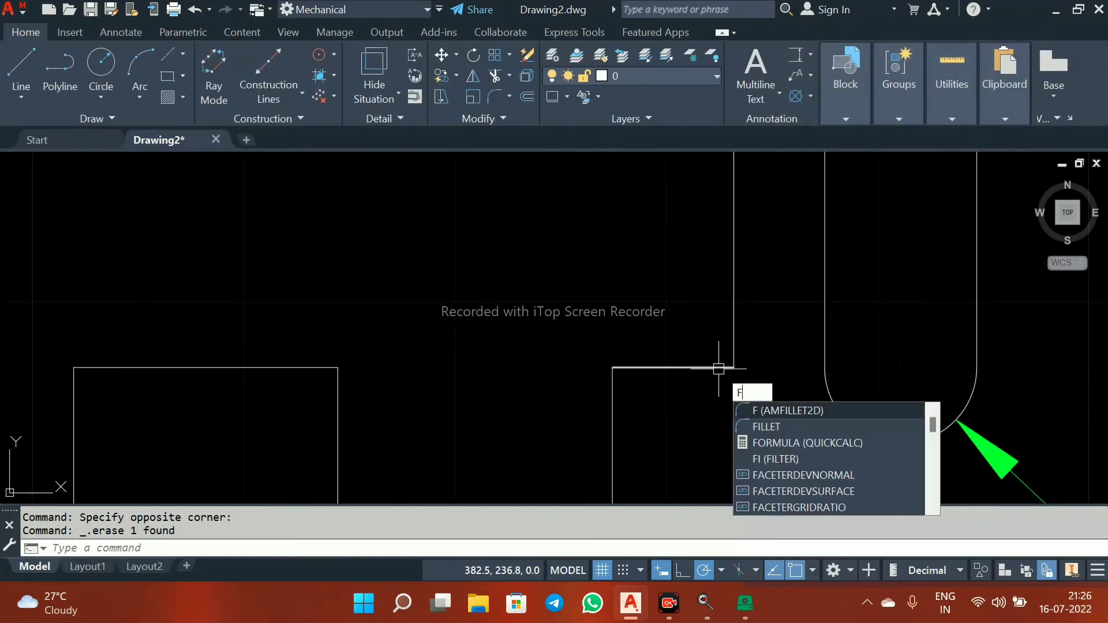
{"action": "key", "text": "Return"}
{"action": "left_click", "coordinate": [732, 355]}
{"action": "left_click", "coordinate": [726, 367]}
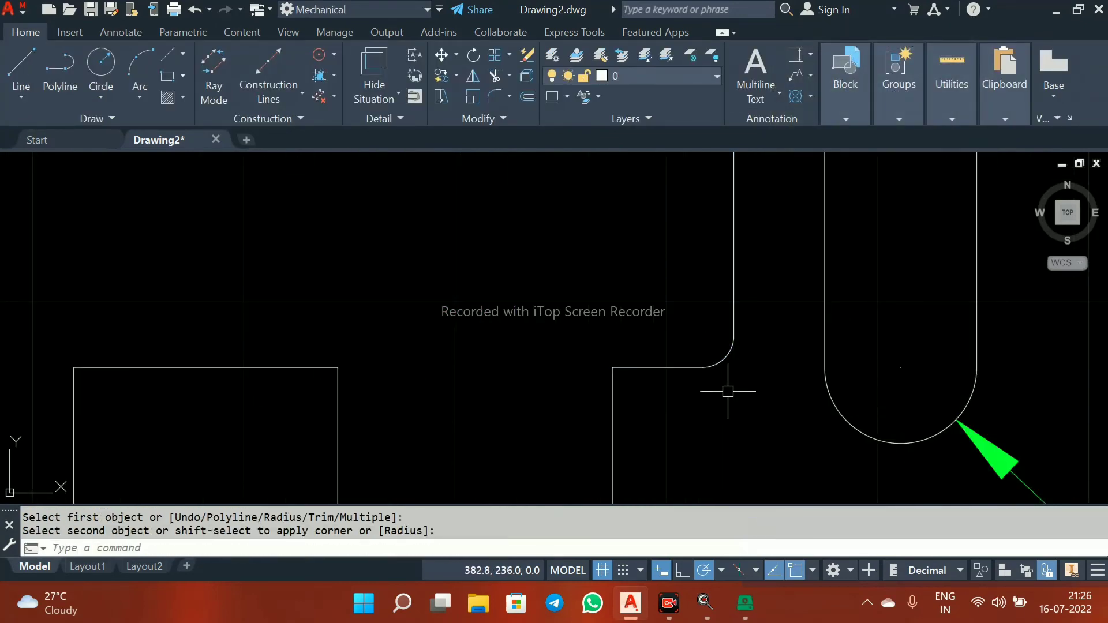
{"action": "scroll", "coordinate": [737, 412], "scroll_direction": "down", "scroll_amount": 8}
Step: Fill the body with its legs, both arms, and the head with its antennas with a solid hatch in color 88,186,72
{"action": "mouse_move", "coordinate": [675, 317]}
{"action": "middle_mouse_down"}
{"action": "mouse_move", "coordinate": [619, 384]}
{"action": "mouse_move", "coordinate": [545, 376]}
{"action": "middle_mouse_up"}
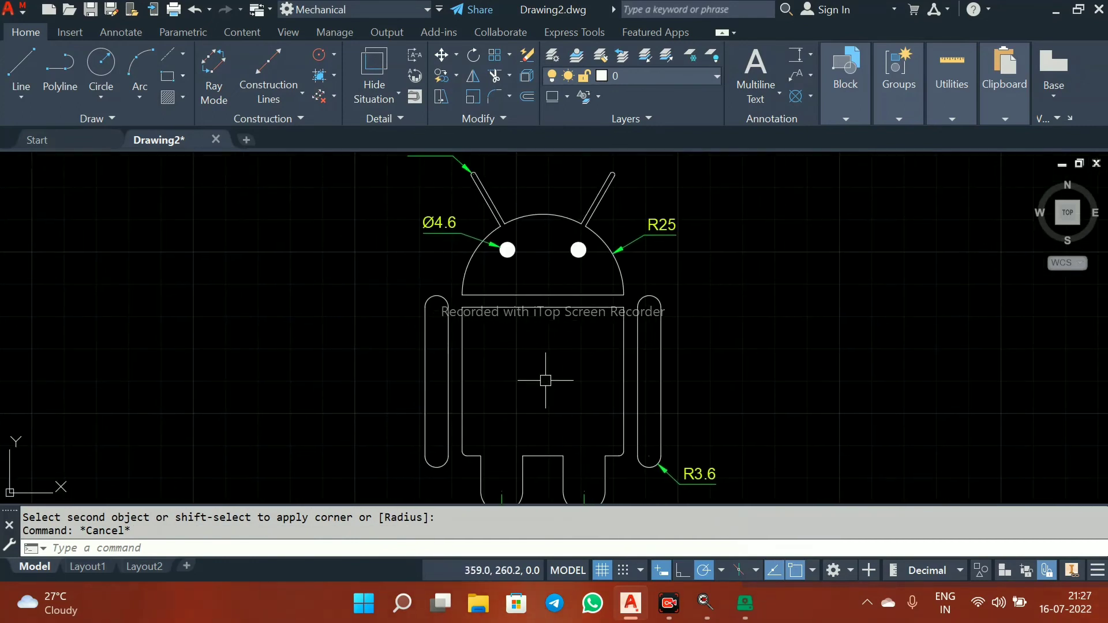
{"action": "type", "text": "ha"}
{"action": "key", "text": "Return"}
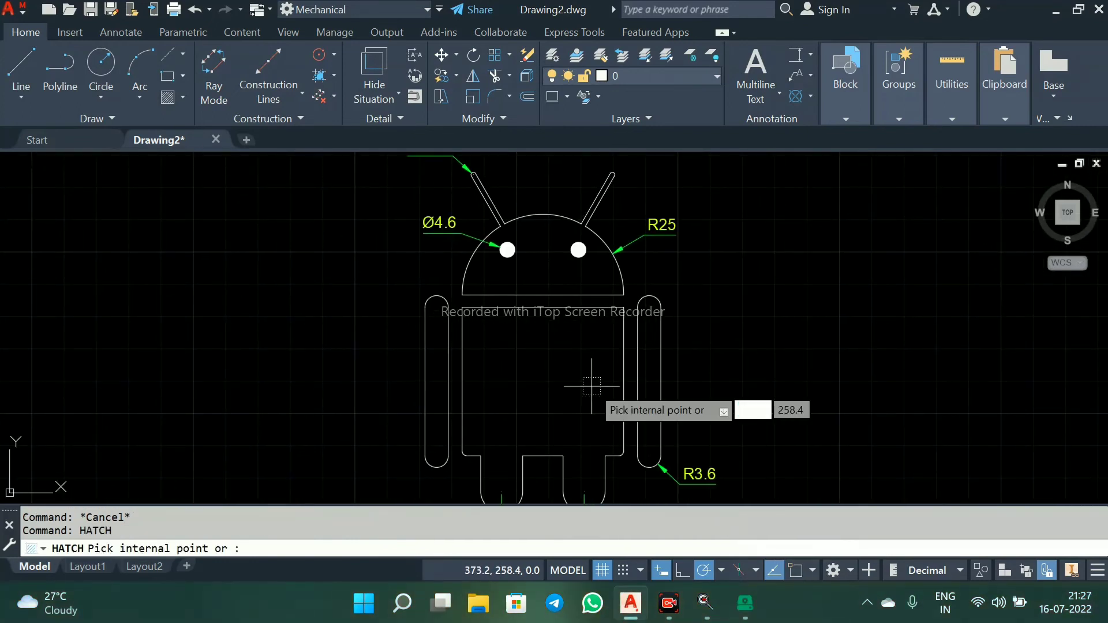
{"action": "left_click", "coordinate": [502, 76]}
{"action": "left_click", "coordinate": [562, 211]}
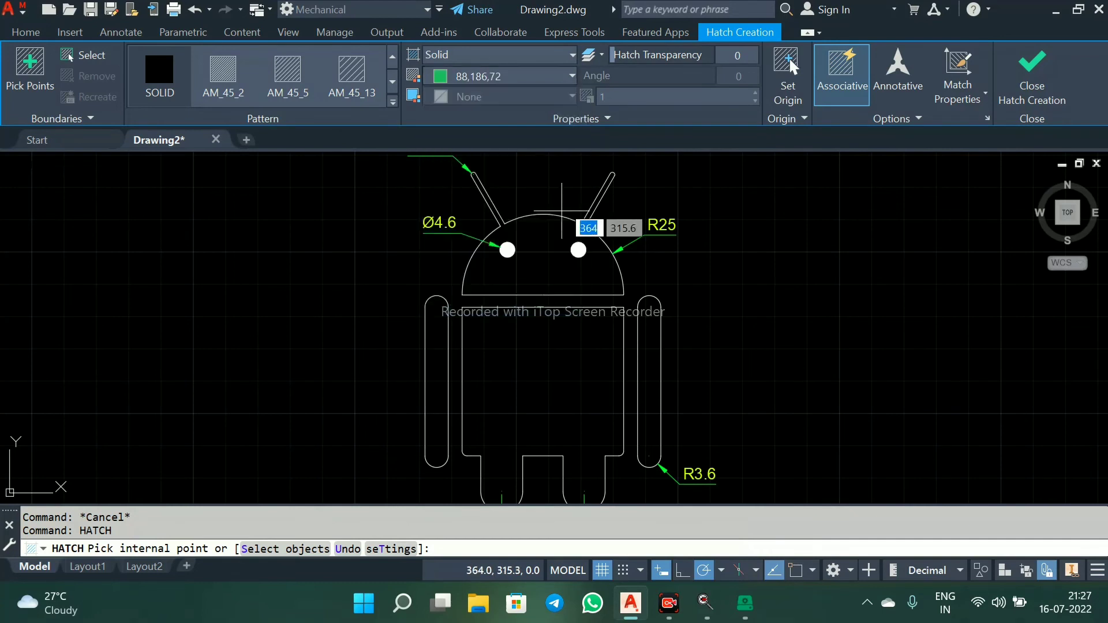
{"action": "left_click", "coordinate": [613, 369]}
{"action": "left_click", "coordinate": [649, 374]}
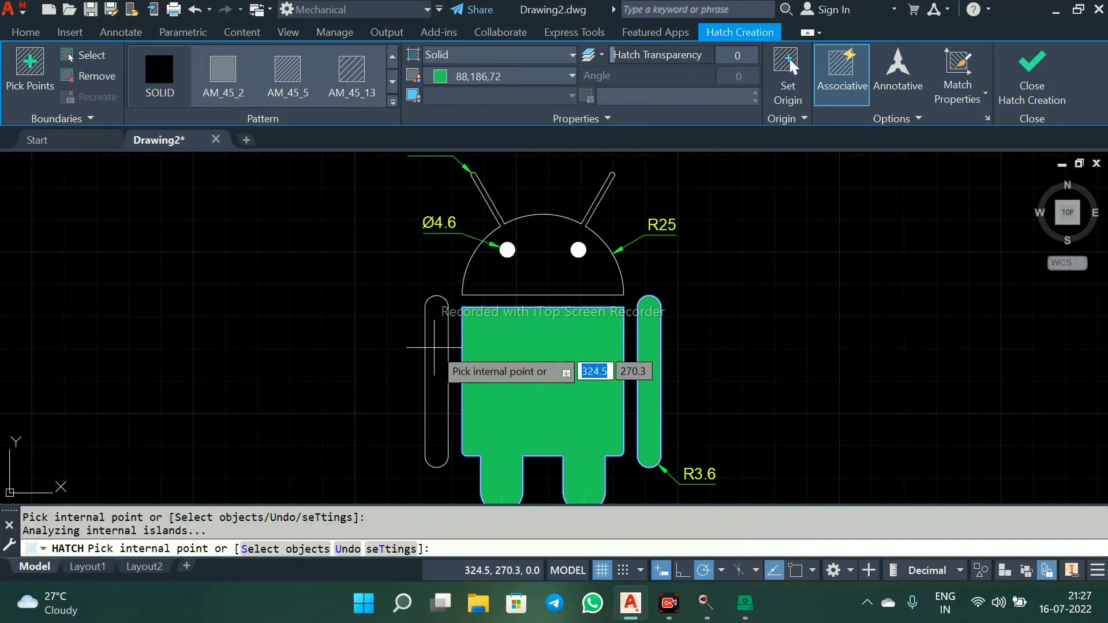
{"action": "left_click", "coordinate": [437, 355]}
{"action": "left_click", "coordinate": [544, 249]}
{"action": "left_click", "coordinate": [1032, 72]}
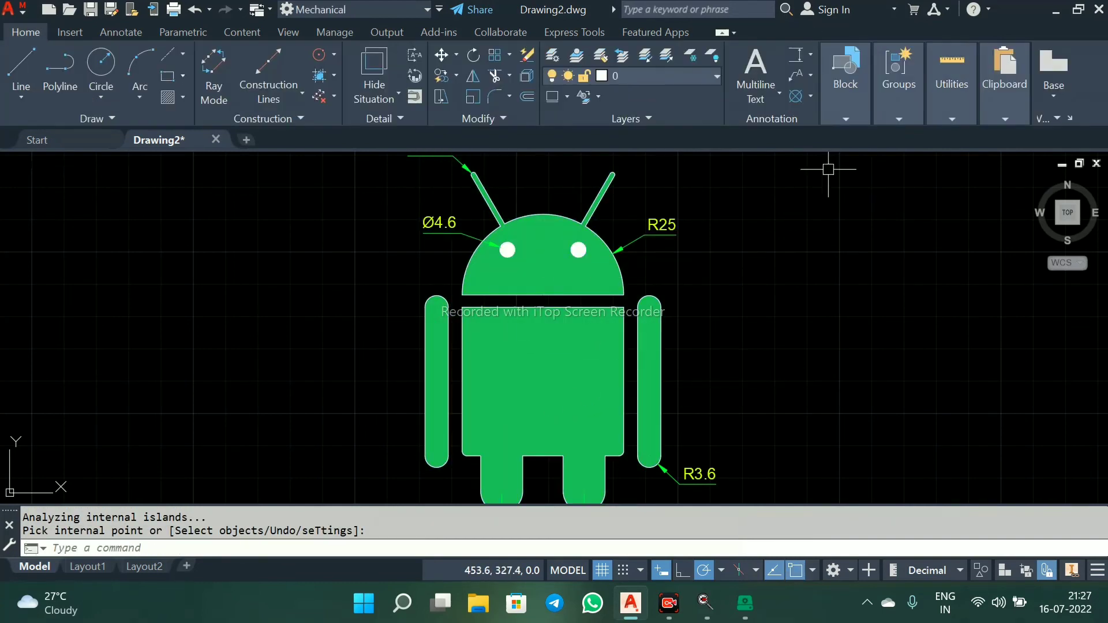
Step: Add a vertical dimension for the body's height, placed to the right of the right arm
{"action": "middle_click_drag", "start_coordinate": [546, 483], "coordinate": [520, 426]}
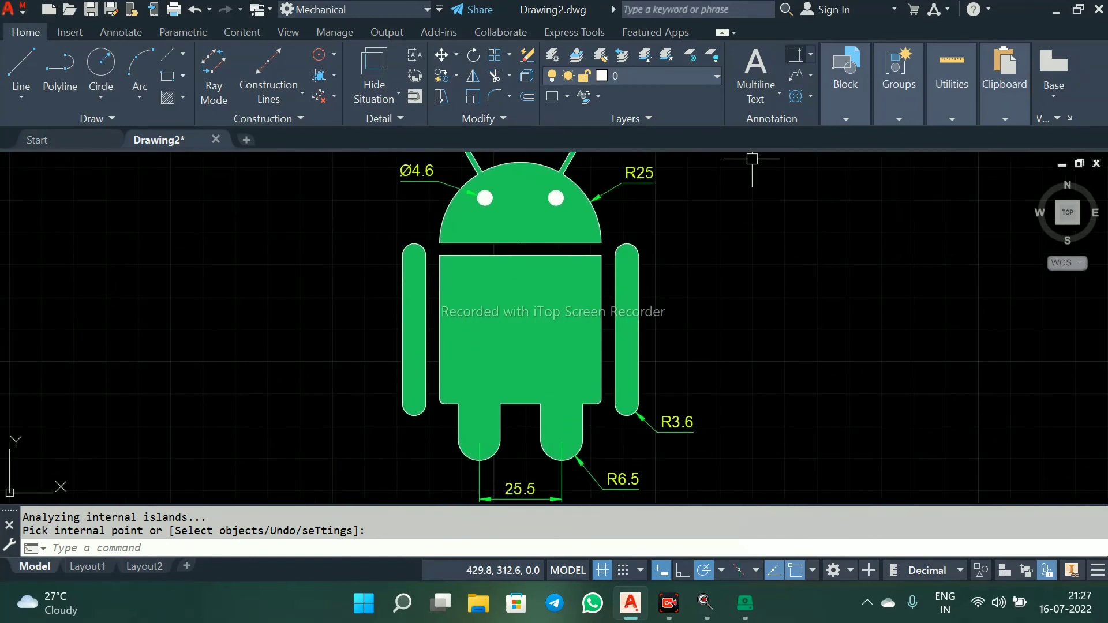
{"action": "left_click", "coordinate": [796, 55]}
{"action": "left_click", "coordinate": [616, 419]}
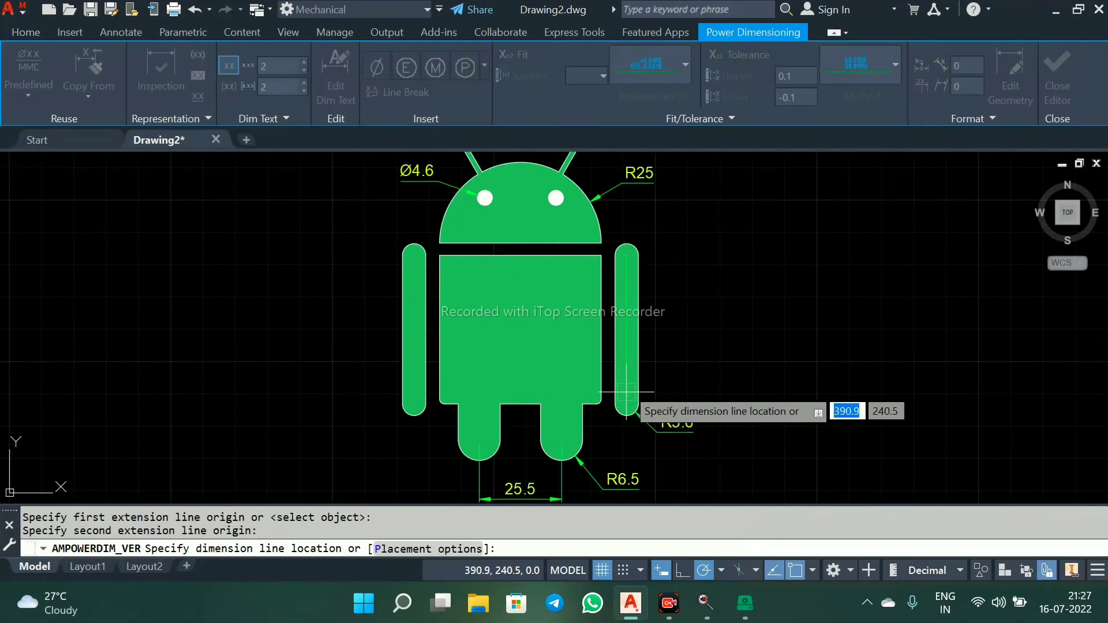
{"action": "left_click", "coordinate": [751, 330]}
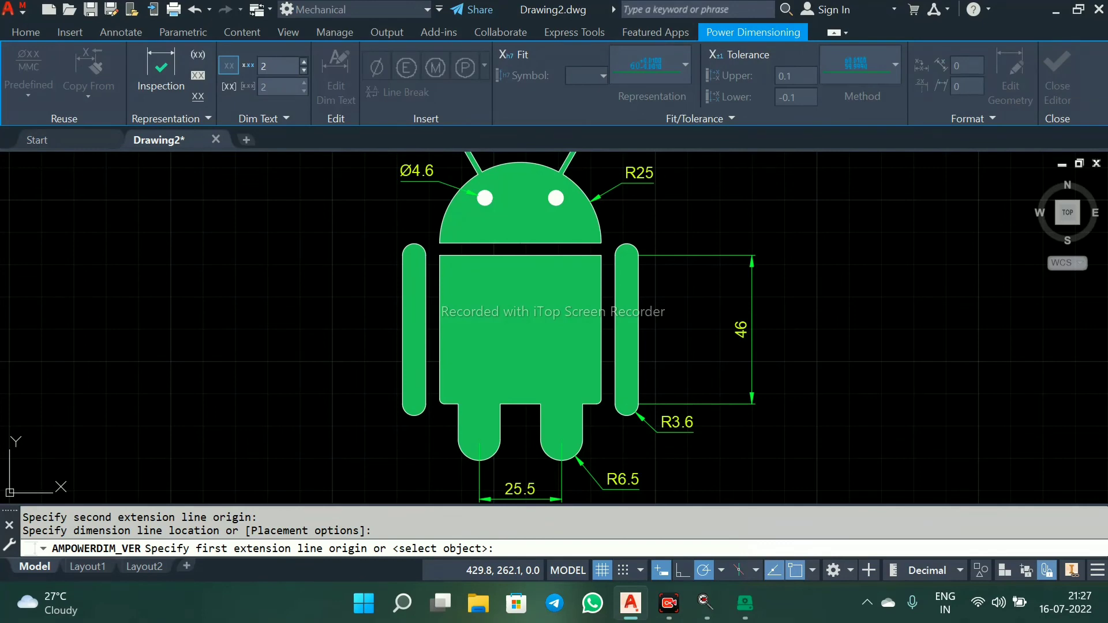
{"action": "key", "text": "Escape"}
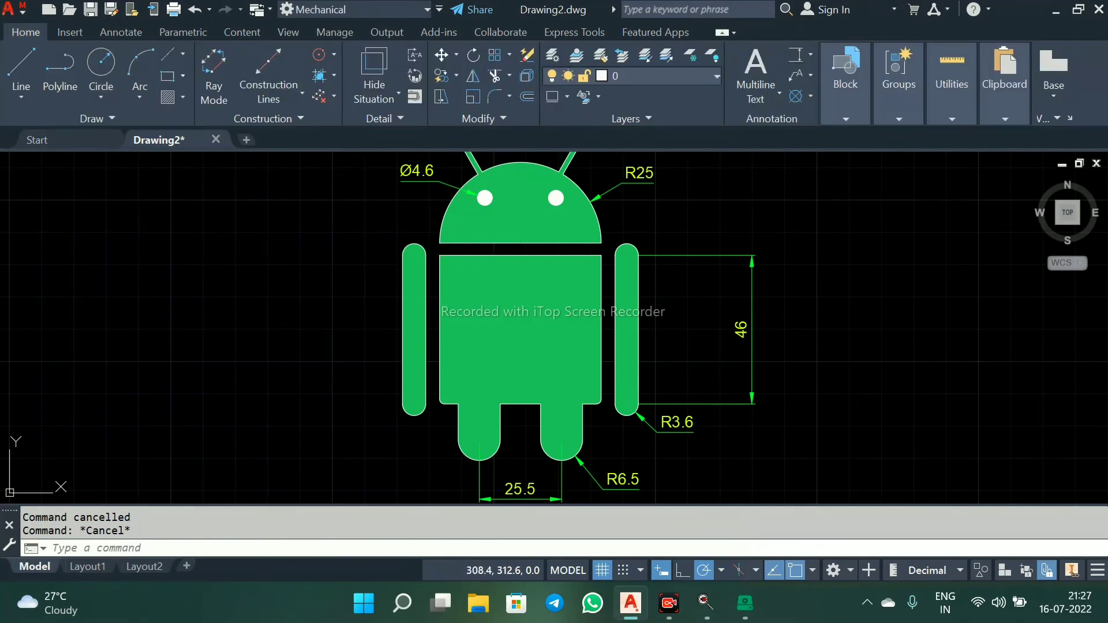
Step: Dimension the body's overall width below the leg spacing dimension, and move the leg's radius label further right to clear it
{"action": "left_click", "coordinate": [810, 54]}
{"action": "left_click", "coordinate": [843, 193]}
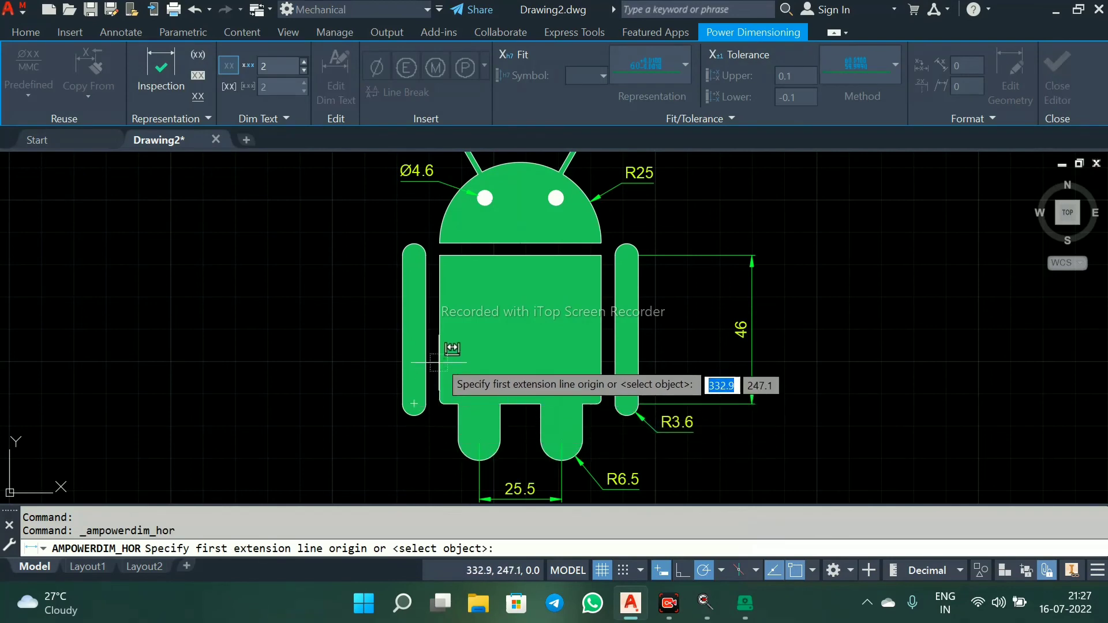
{"action": "left_click", "coordinate": [600, 327]}
{"action": "middle_click_drag", "start_coordinate": [601, 326], "coordinate": [575, 255]}
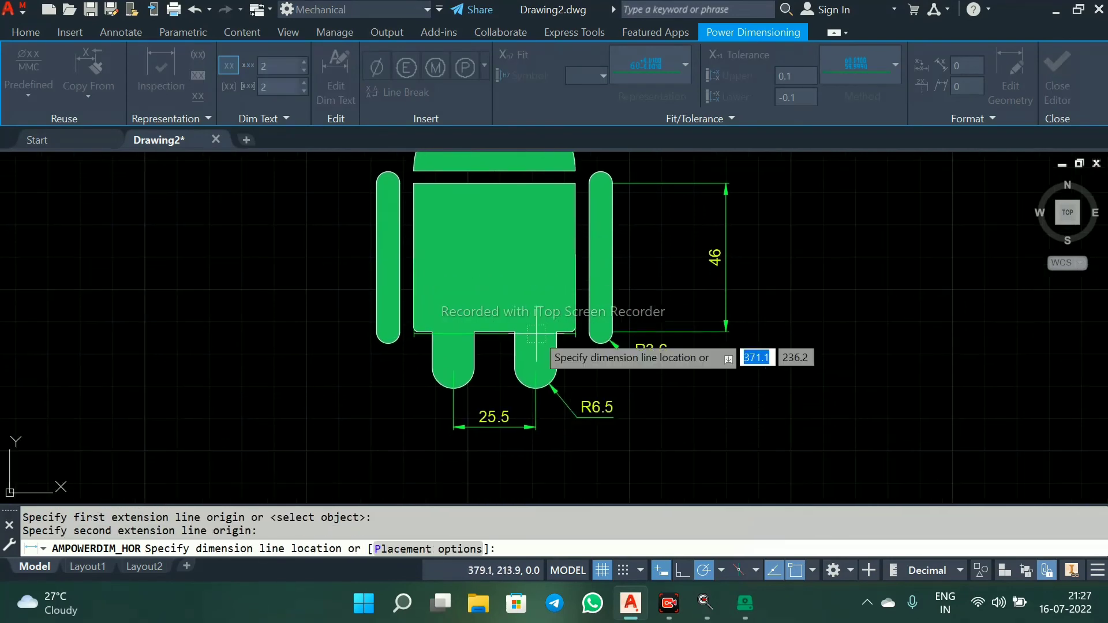
{"action": "left_click", "coordinate": [509, 461]}
{"action": "left_click", "coordinate": [1058, 76]}
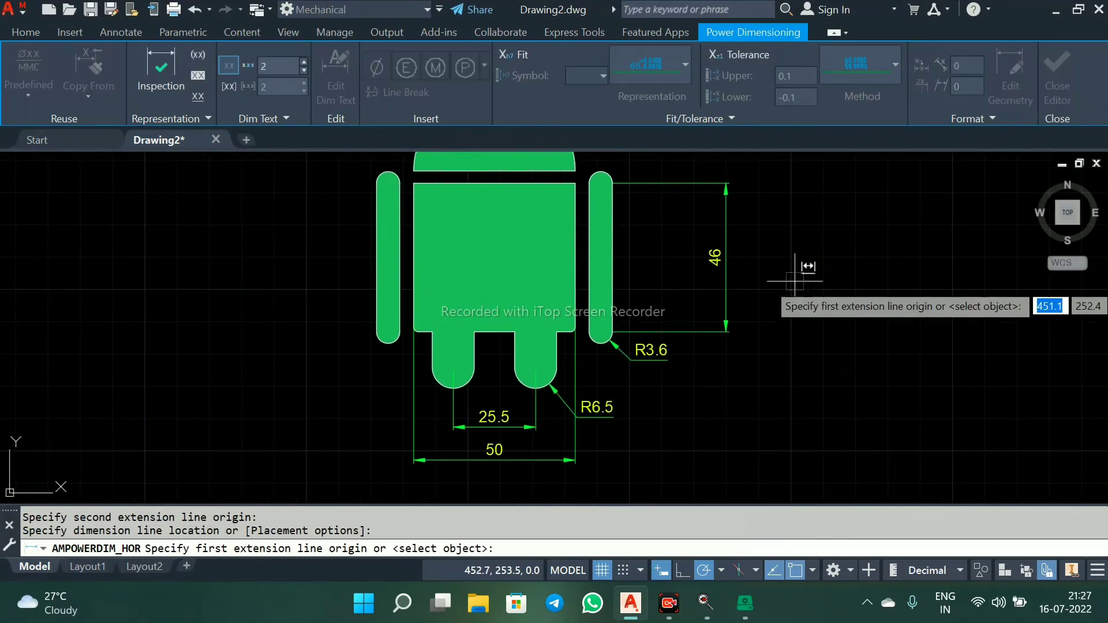
{"action": "key", "text": "Escape"}
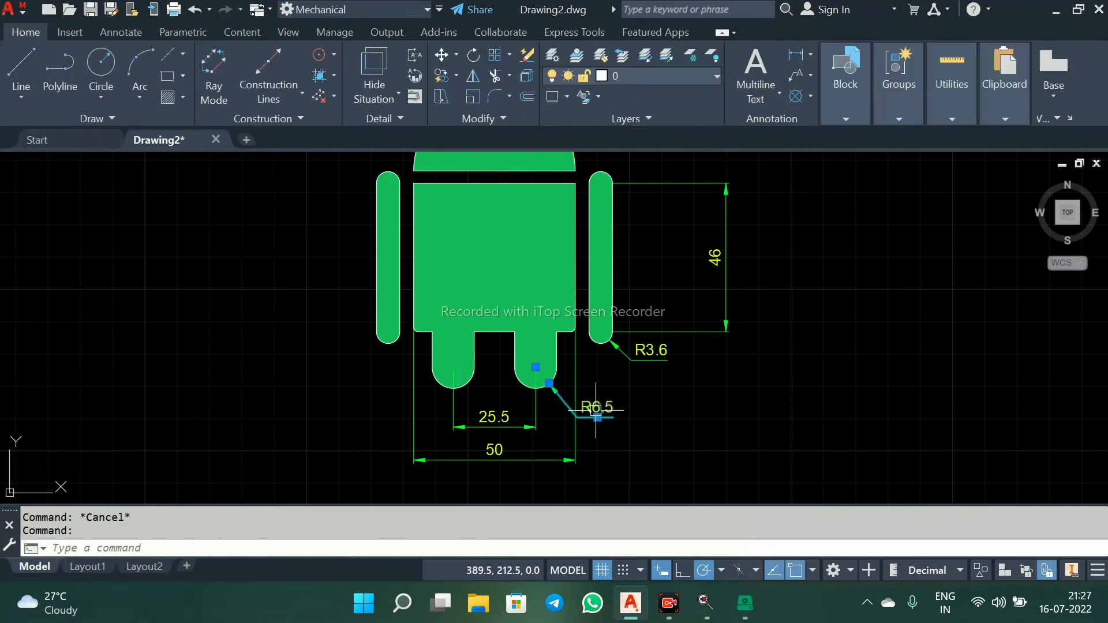
{"action": "left_click", "coordinate": [597, 417]}
{"action": "key", "text": "Escape"}
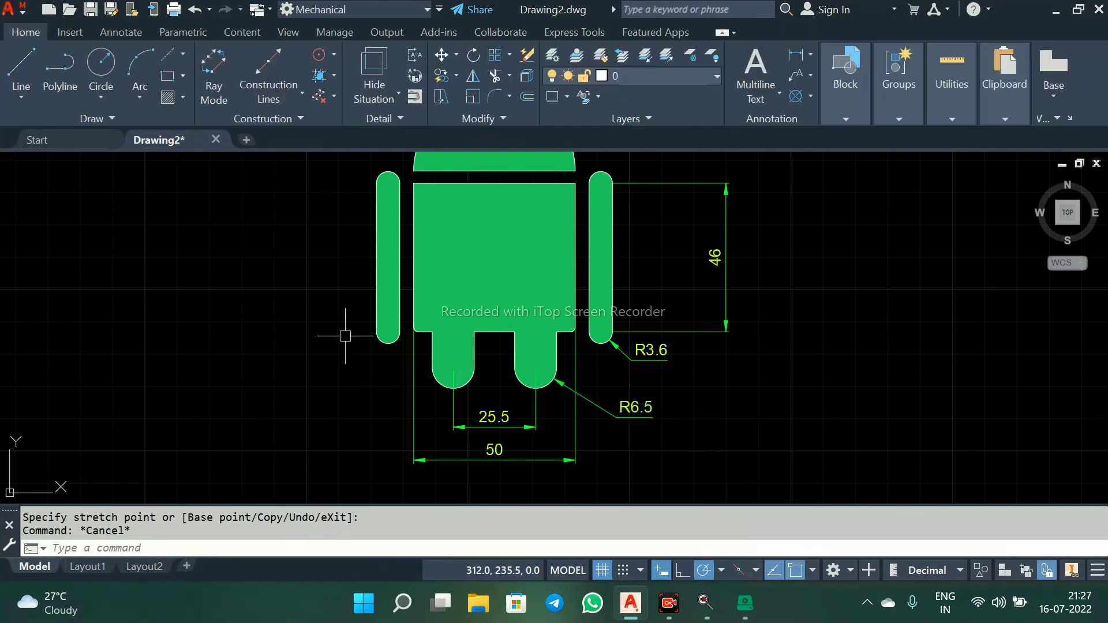
Step: Add a horizontal dimension between the centres of the two eyes, placed above the head between the antennas
{"action": "middle_click_drag", "start_coordinate": [358, 296], "coordinate": [371, 448]}
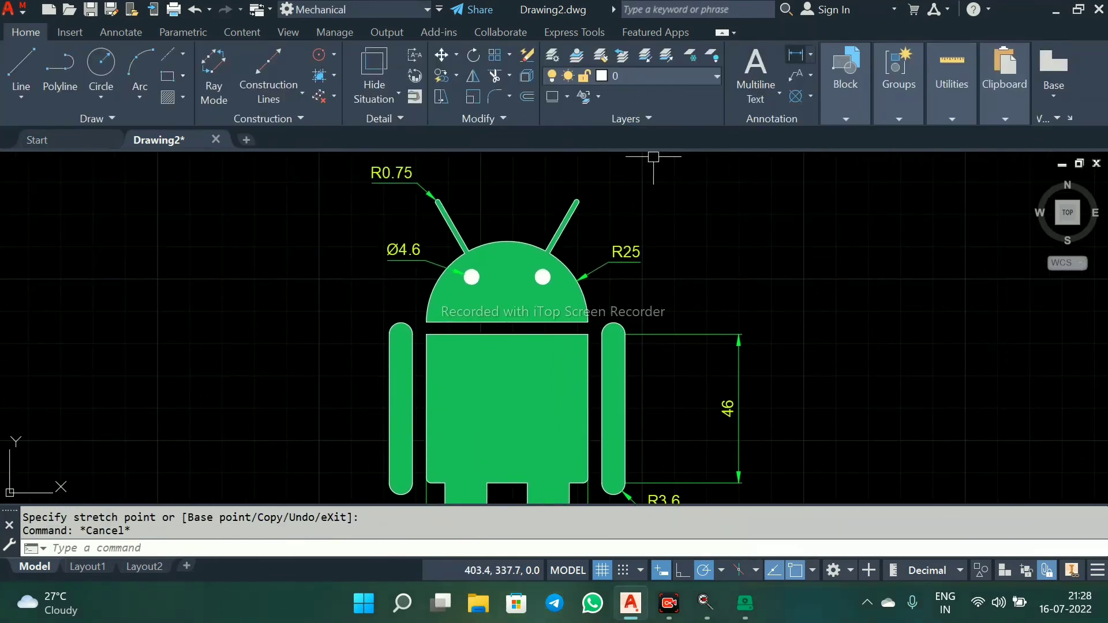
{"action": "left_click", "coordinate": [795, 55]}
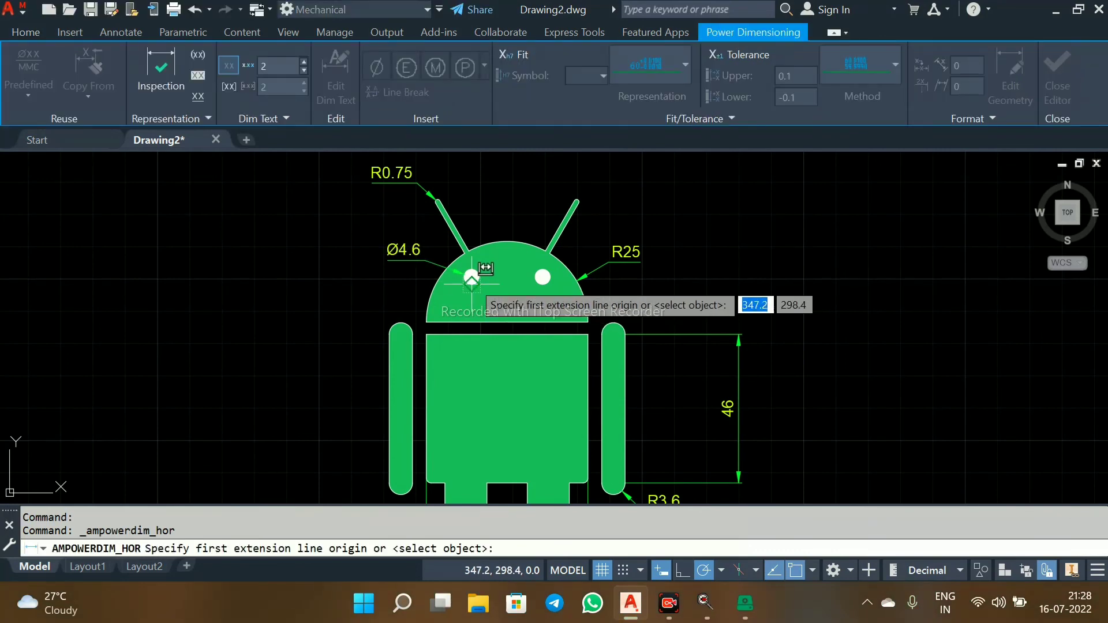
{"action": "left_click", "coordinate": [471, 277]}
{"action": "left_click", "coordinate": [543, 277]}
{"action": "left_click", "coordinate": [508, 209]}
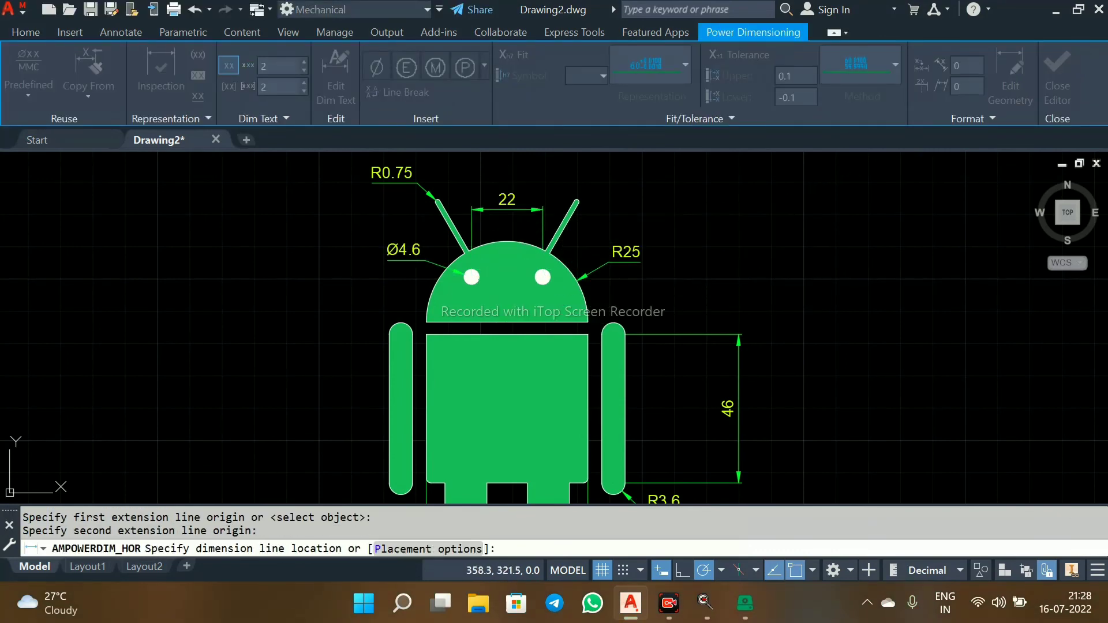
{"action": "key", "text": "Return"}
{"action": "key", "text": "Escape"}
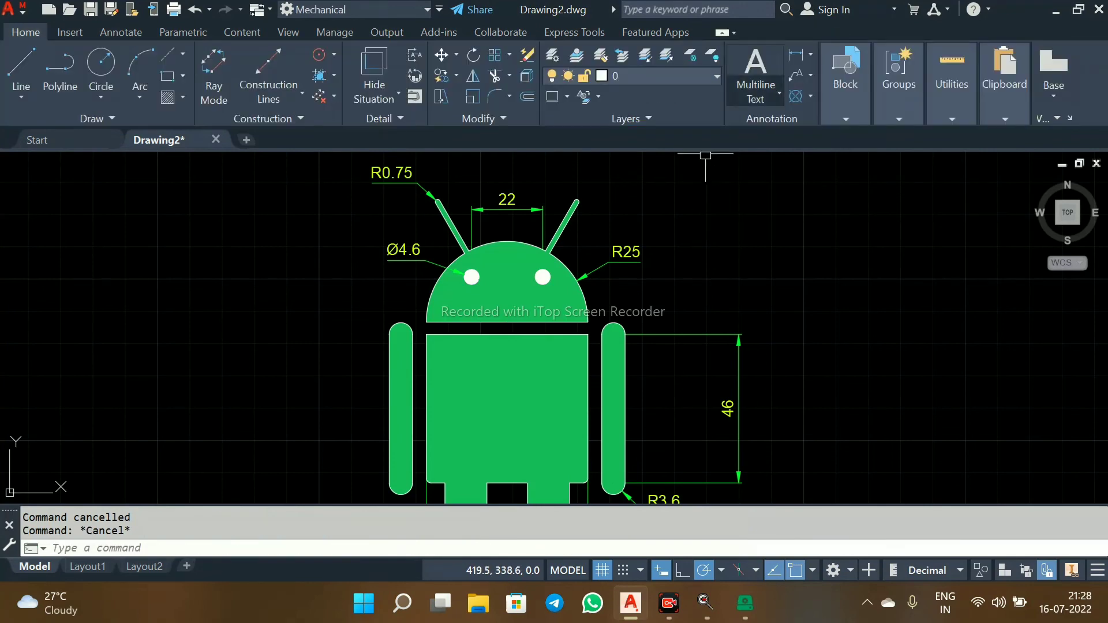
Step: Add a vertical dimension from the left eye's centre to the head's flat base, placed left of the head
{"action": "left_click", "coordinate": [811, 55]}
{"action": "left_click", "coordinate": [841, 222]}
{"action": "scroll", "coordinate": [471, 274], "scroll_direction": "up", "scroll_amount": 5}
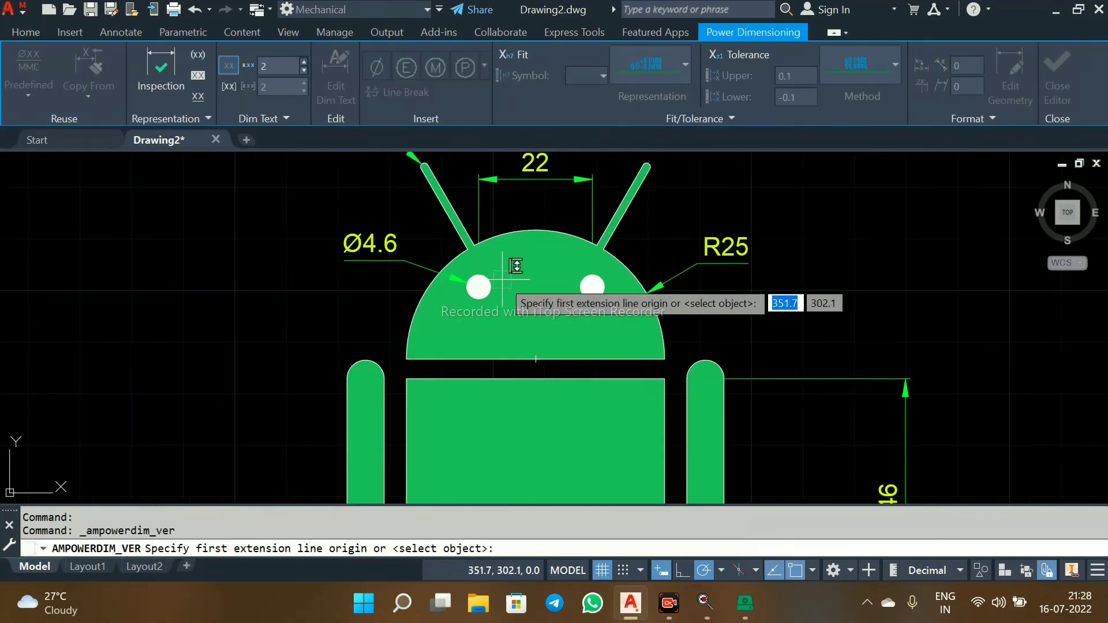
{"action": "left_click", "coordinate": [468, 272]}
{"action": "left_click", "coordinate": [465, 403]}
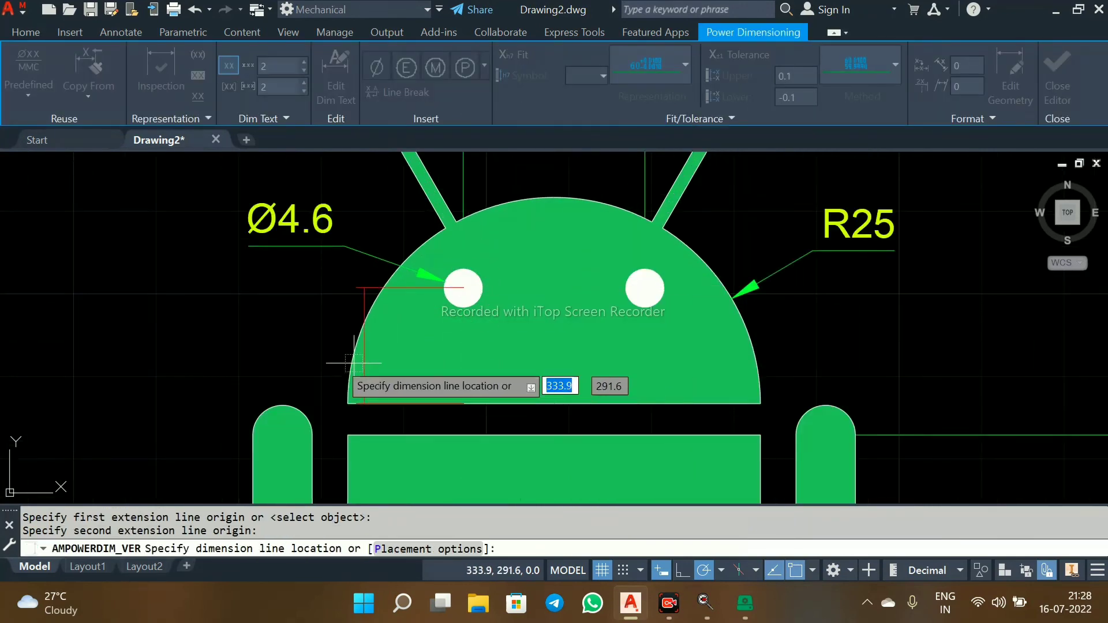
{"action": "left_click", "coordinate": [177, 354]}
{"action": "left_click", "coordinate": [1058, 75]}
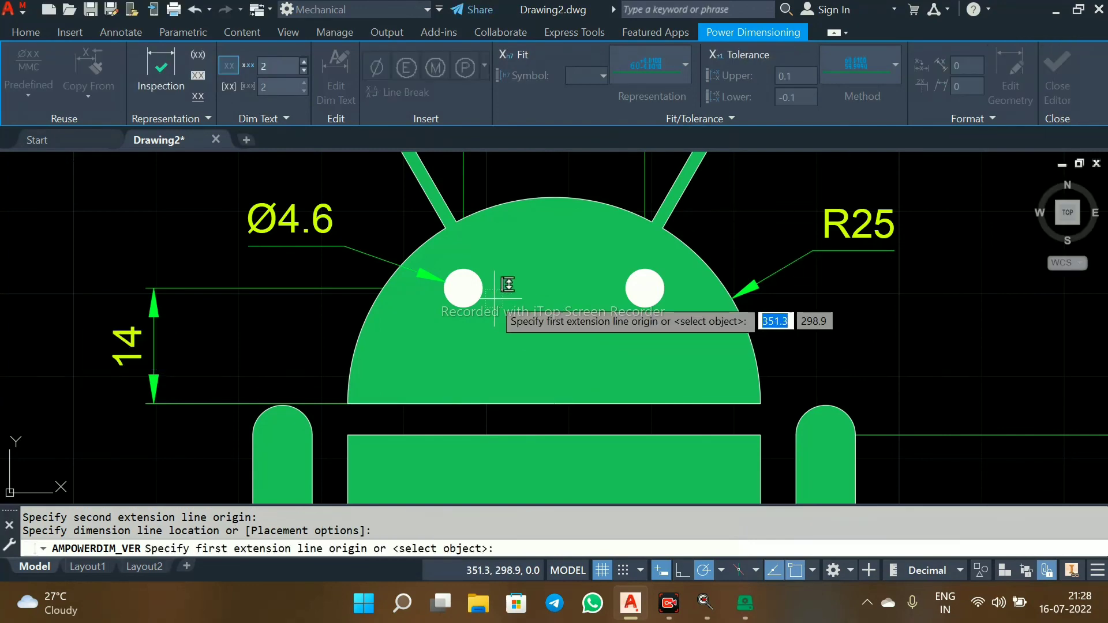
Step: Dimension the vertical gap between the head's base and the body's top edge, in line with the eye height dimension
{"action": "scroll", "coordinate": [481, 283], "scroll_direction": "down", "scroll_amount": 3}
{"action": "scroll", "coordinate": [461, 336], "scroll_direction": "up", "scroll_amount": 2}
{"action": "scroll", "coordinate": [477, 335], "scroll_direction": "up", "scroll_amount": 2}
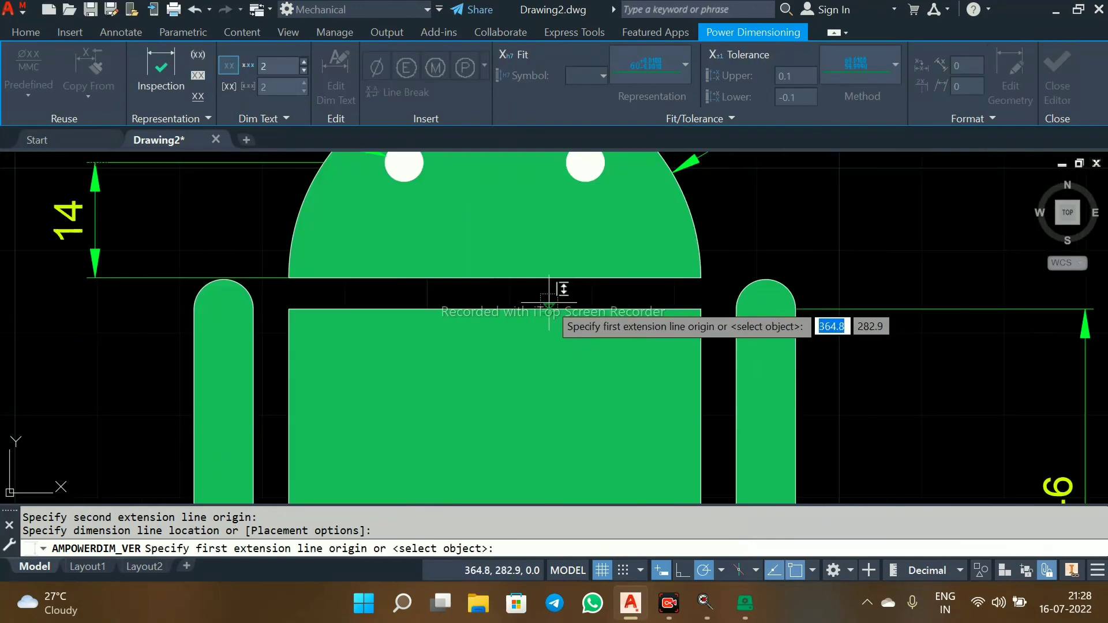
{"action": "left_click", "coordinate": [495, 308]}
{"action": "left_click", "coordinate": [95, 297]}
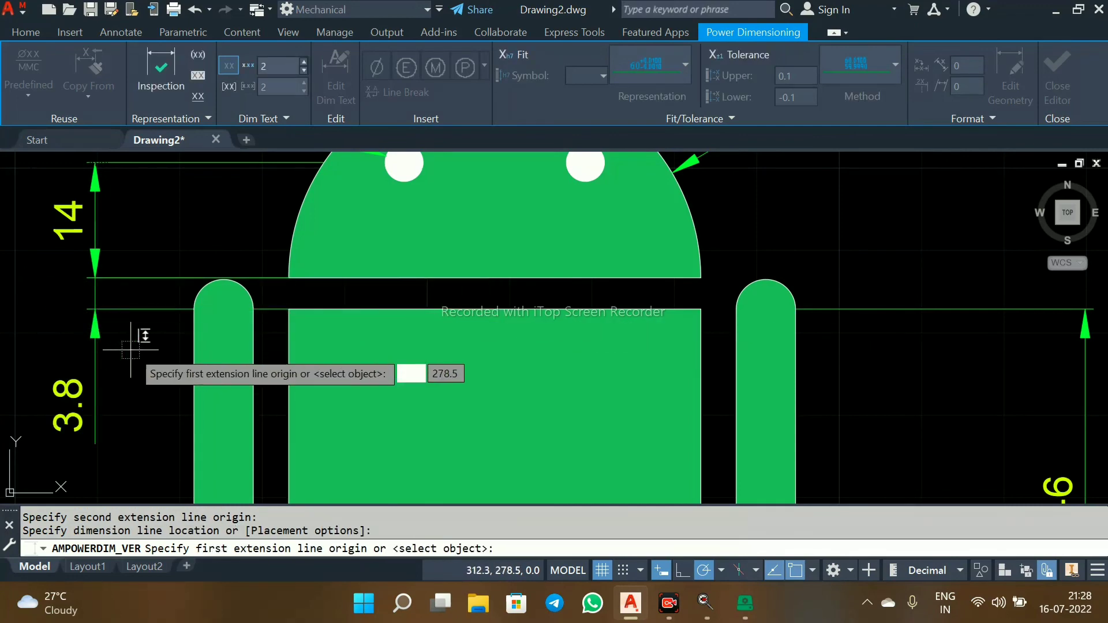
{"action": "scroll", "coordinate": [776, 248], "scroll_direction": "down", "scroll_amount": 2}
{"action": "scroll", "coordinate": [444, 378], "scroll_direction": "down", "scroll_amount": 3}
{"action": "scroll", "coordinate": [436, 421], "scroll_direction": "up", "scroll_amount": 3}
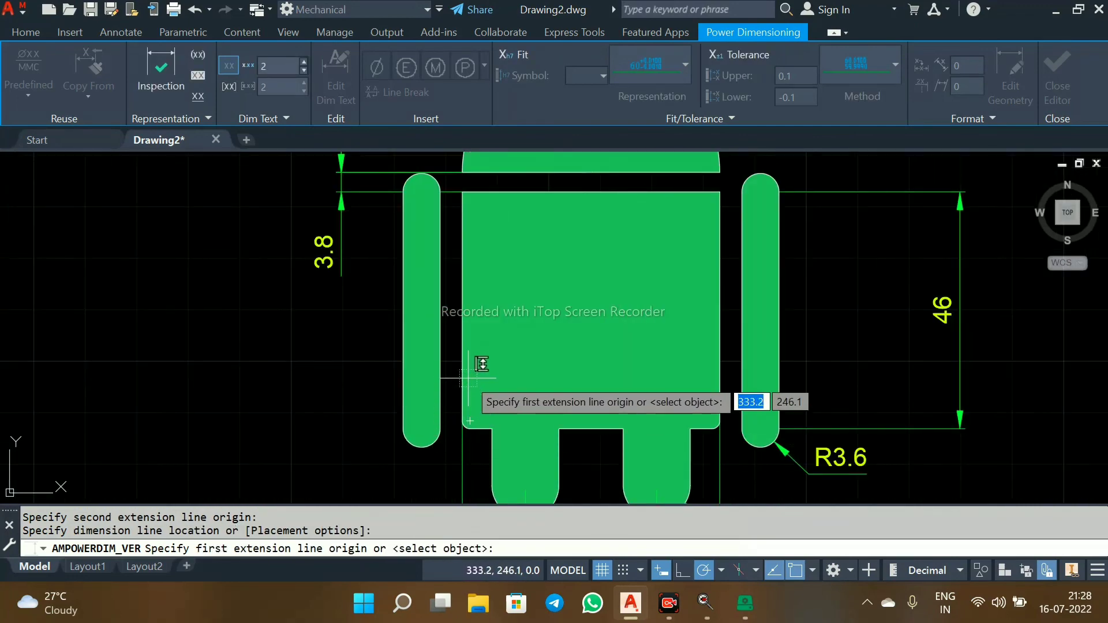
{"action": "left_click", "coordinate": [462, 362]}
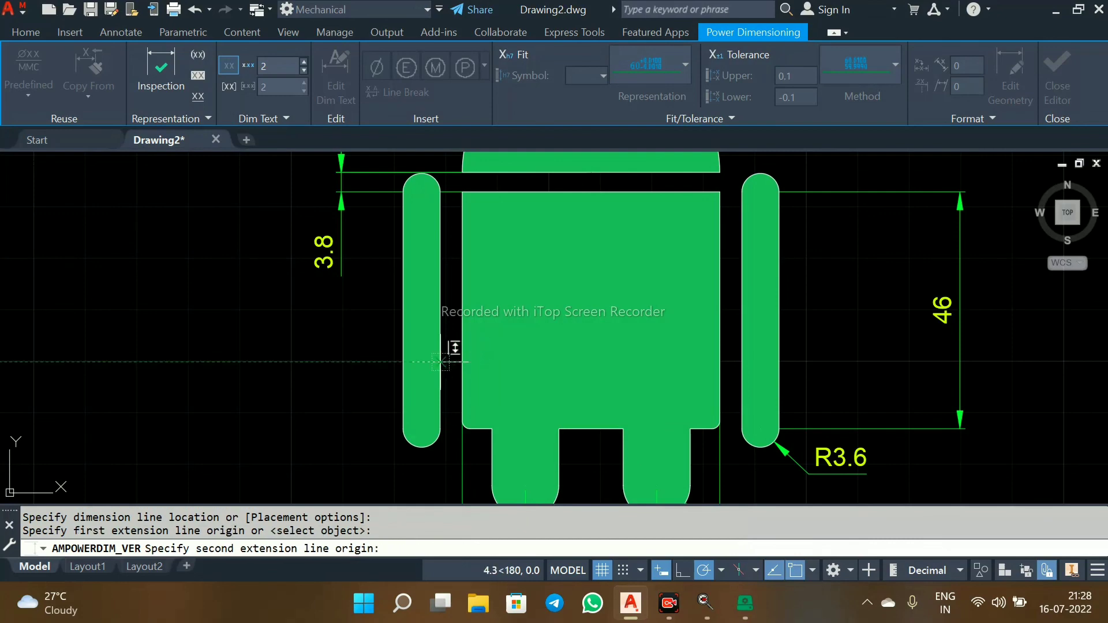
{"action": "left_click", "coordinate": [440, 362]}
{"action": "middle_click_drag", "start_coordinate": [432, 420], "coordinate": [411, 313]}
{"action": "key", "text": "Escape"}
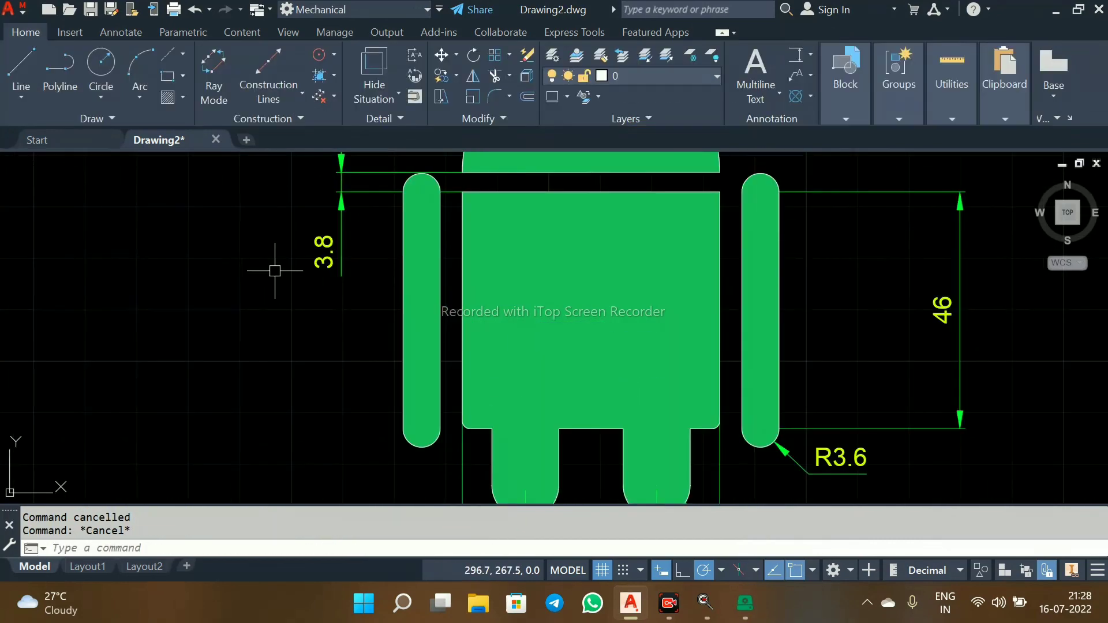
Step: Add a horizontal dimension for the gap between the left arm and the body, placed below the figure beside the leg spacing dimension
{"action": "left_click", "coordinate": [810, 55]}
{"action": "left_click", "coordinate": [844, 192]}
{"action": "left_click", "coordinate": [440, 348]}
{"action": "left_click", "coordinate": [462, 348]}
{"action": "middle_click_drag", "start_coordinate": [450, 408], "coordinate": [463, 228]}
{"action": "left_click", "coordinate": [464, 402]}
{"action": "left_click", "coordinate": [568, 387]}
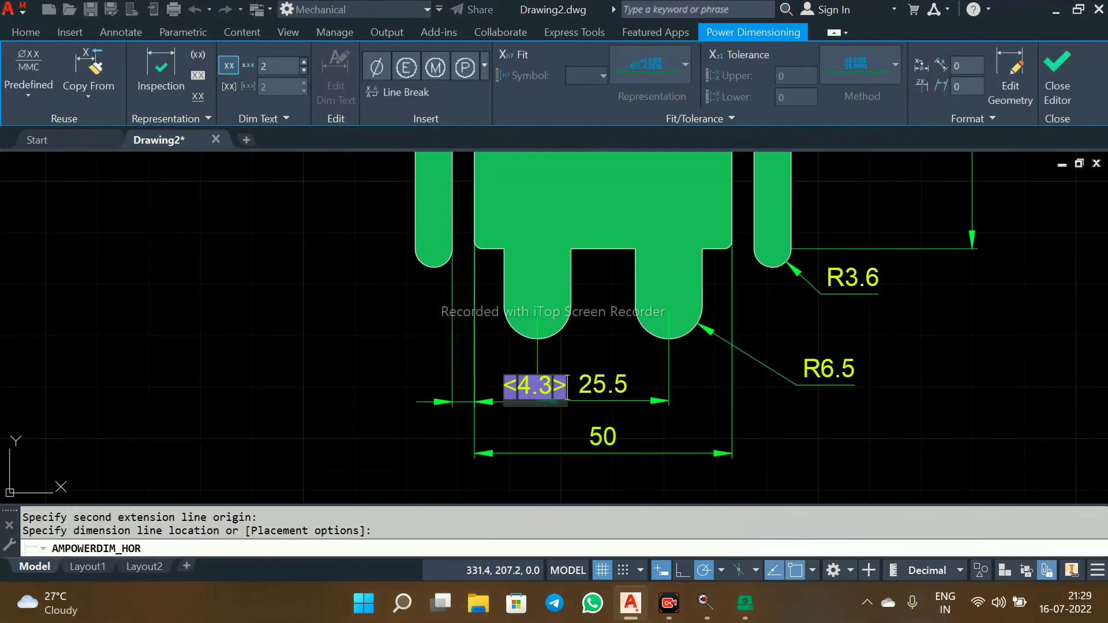
{"action": "left_click", "coordinate": [1058, 72]}
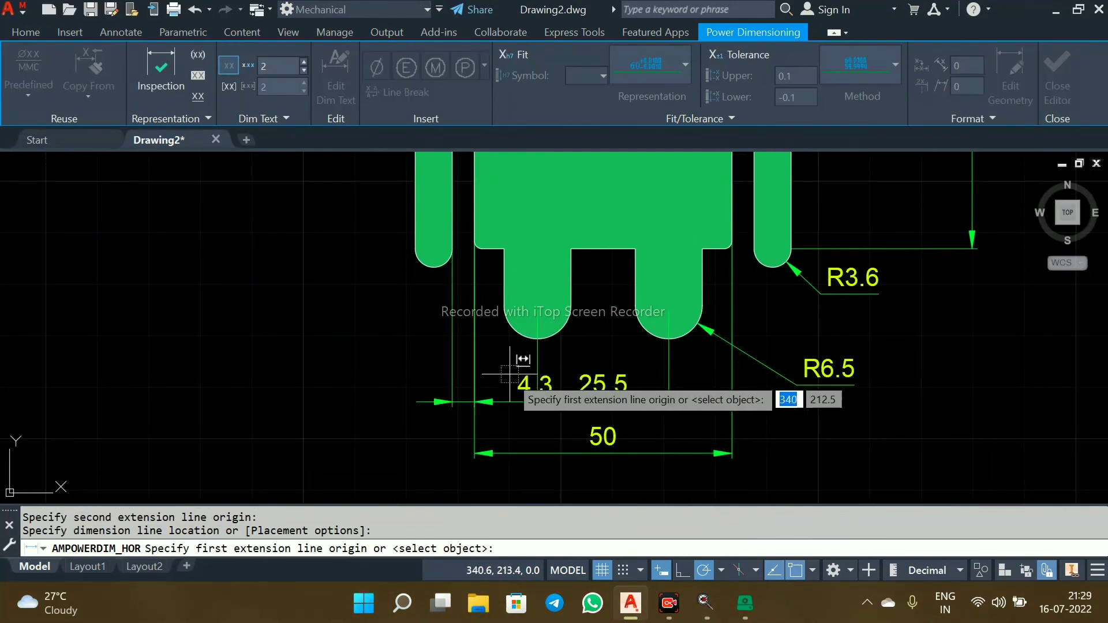
{"action": "key", "text": "Escape"}
Step: Move the arm gap dimension's text to the left of its extension lines, clear of the leg spacing dimension
{"action": "left_click", "coordinate": [542, 378]}
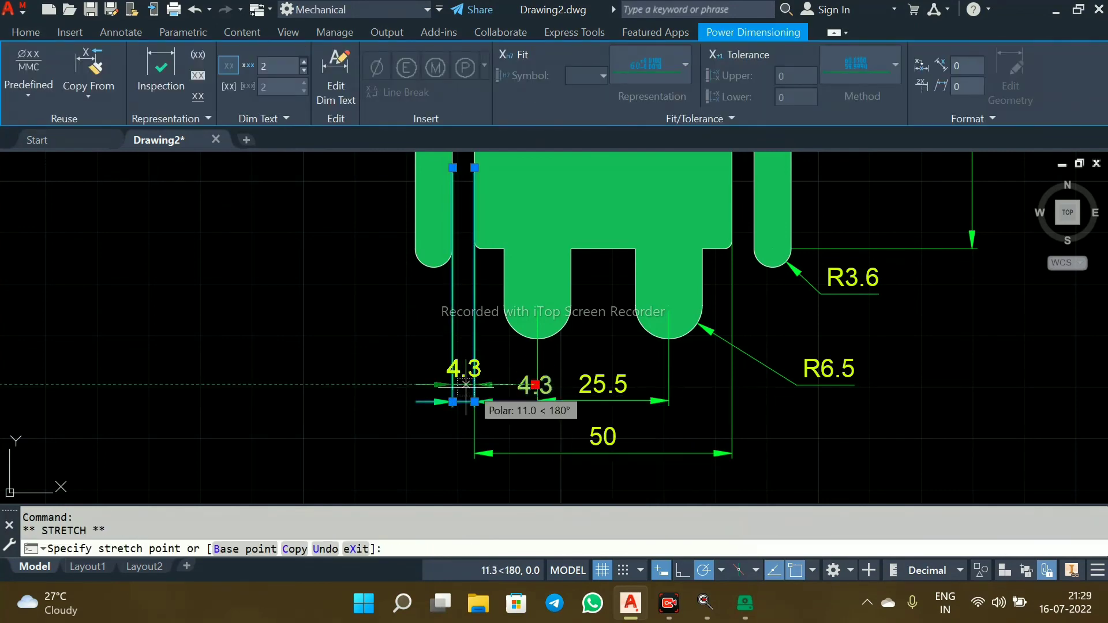
{"action": "key", "text": "Escape"}
{"action": "key", "text": "Escape"}
{"action": "scroll", "coordinate": [718, 470], "scroll_direction": "down", "scroll_amount": 5}
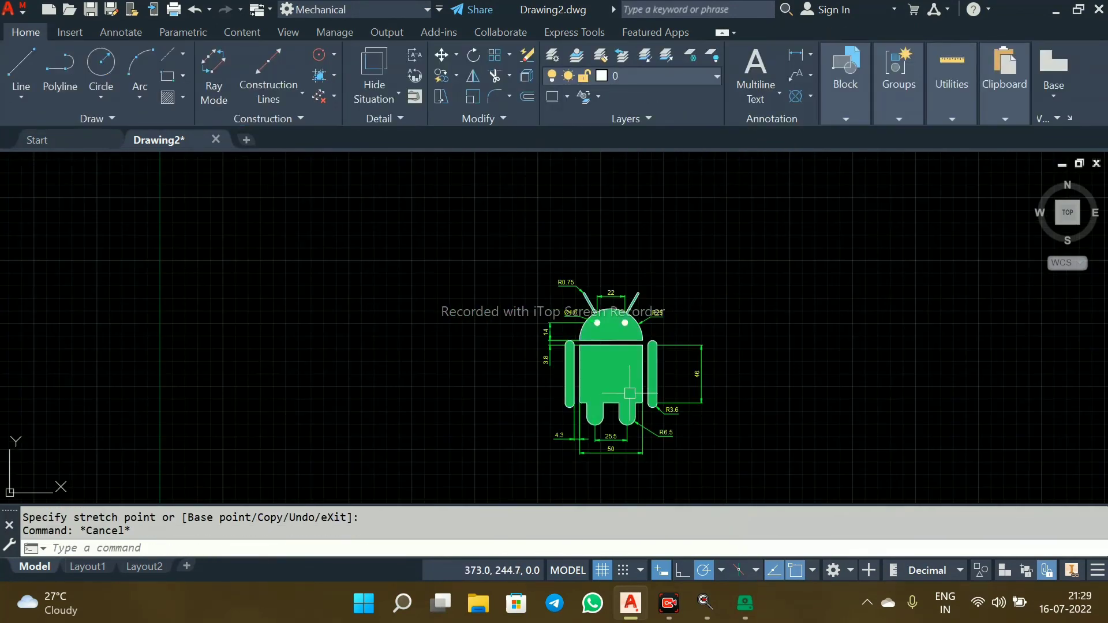